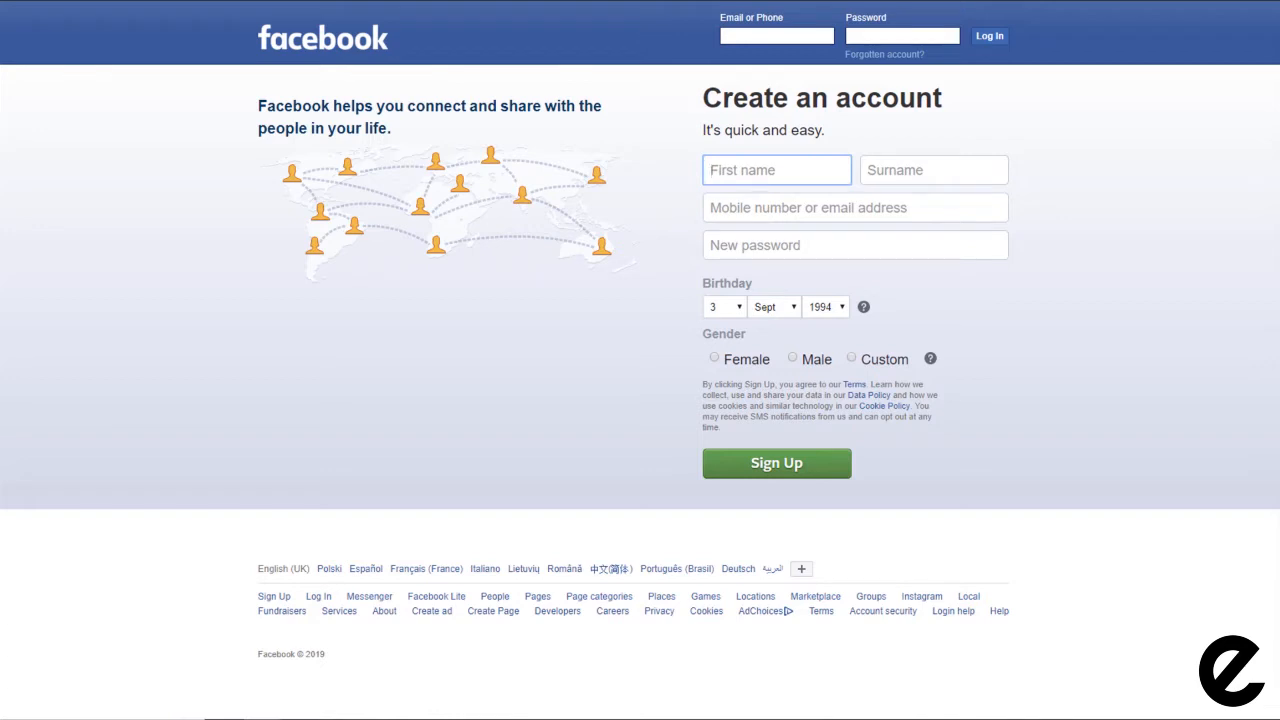
Step: Enter the first name, surname, e-mail twice and a password in the sign-up form
{"action": "key", "text": "Tab"}
{"action": "key", "text": "Tab"}
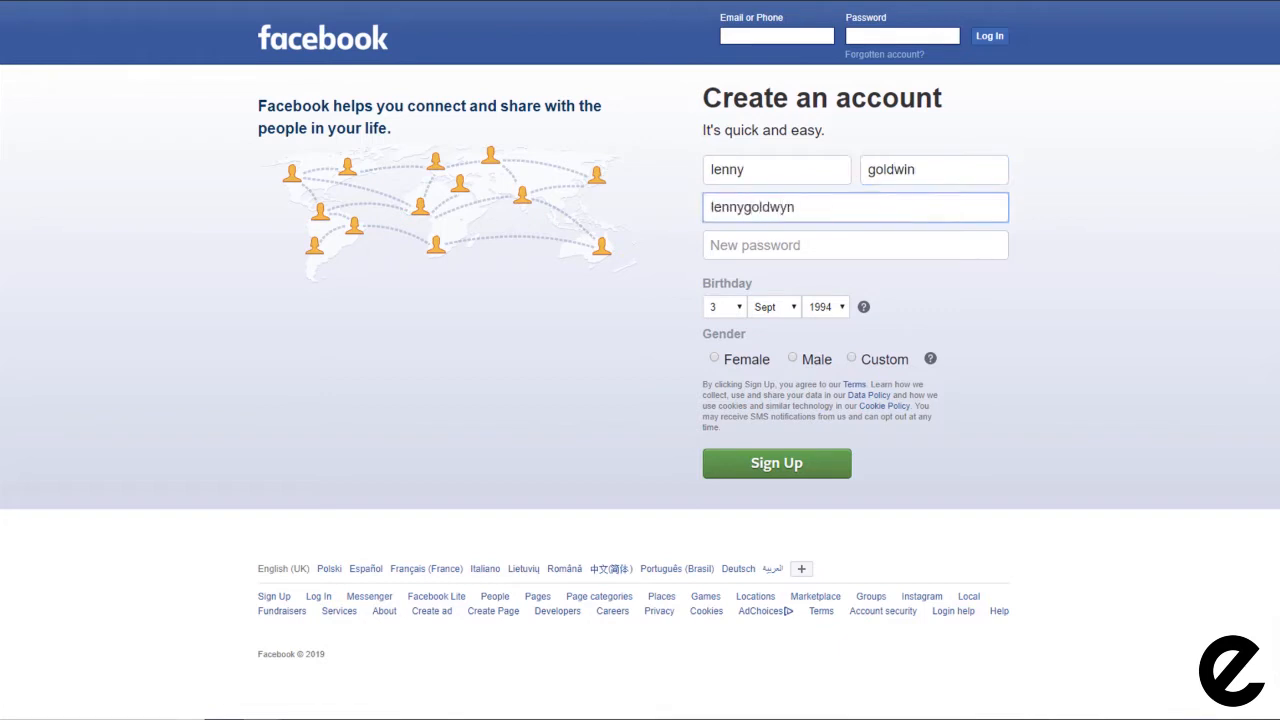
{"action": "key", "text": "Tab"}
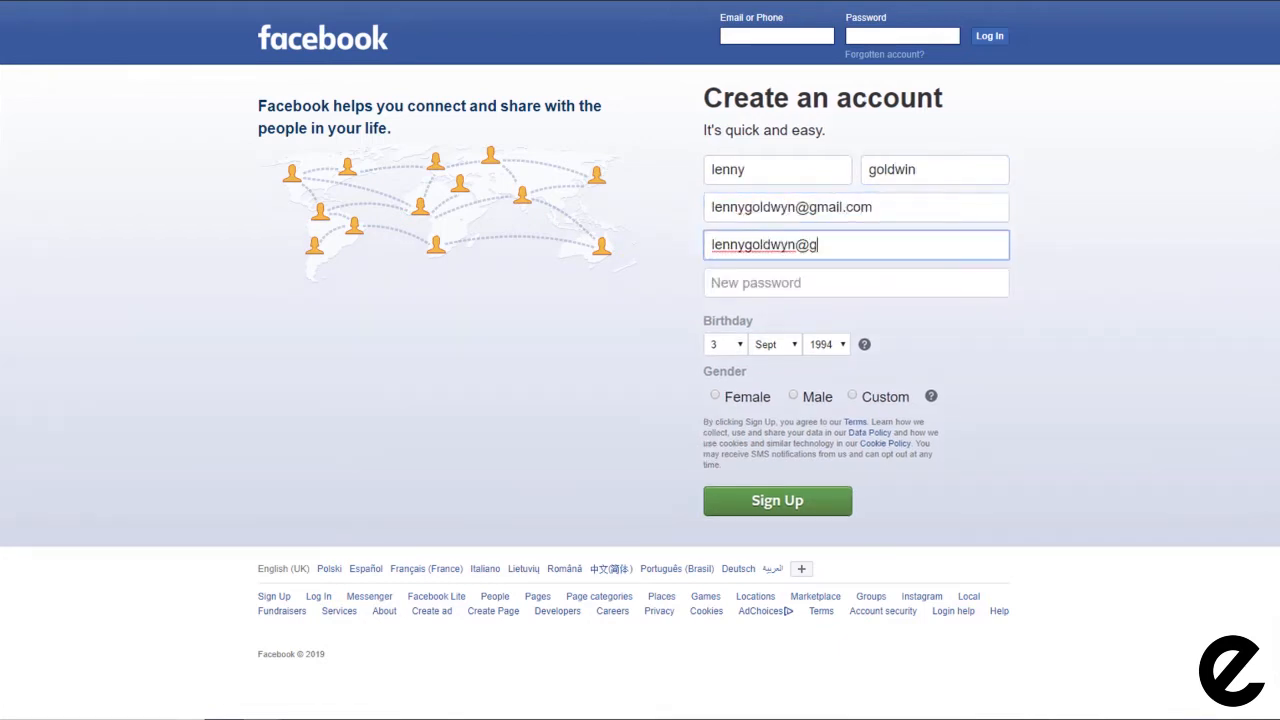
{"action": "key", "text": "Tab"}
{"action": "type", "text": "•••••••••"}
{"action": "left_click", "coordinate": [729, 347]}
{"action": "left_click", "coordinate": [724, 254]}
{"action": "left_click", "coordinate": [794, 347]}
{"action": "left_click", "coordinate": [780, 395]}
{"action": "left_click", "coordinate": [832, 346]}
{"action": "scroll", "coordinate": [824, 100], "scroll_direction": "down", "scroll_amount": 5}
{"action": "left_click", "coordinate": [822, 138]}
{"action": "left_click", "coordinate": [793, 396]}
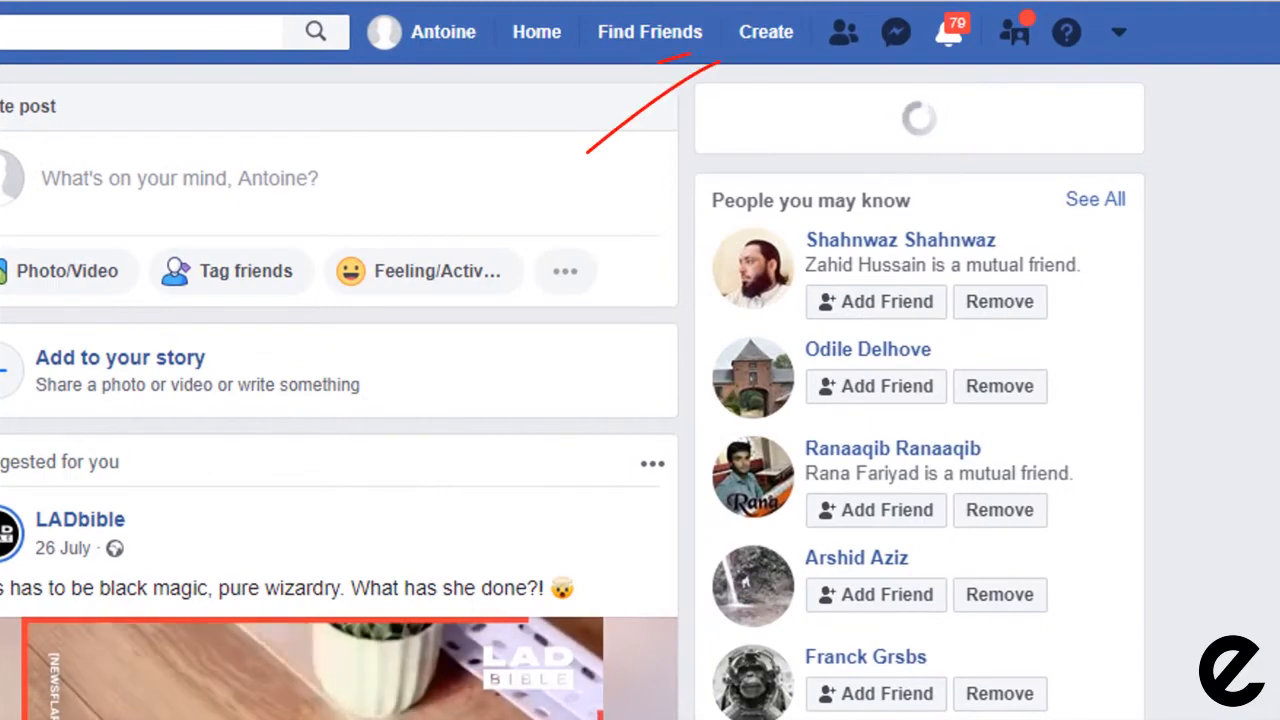
Step: Choose Page from the Create menu in the top bar
{"action": "left_click", "coordinate": [752, 38]}
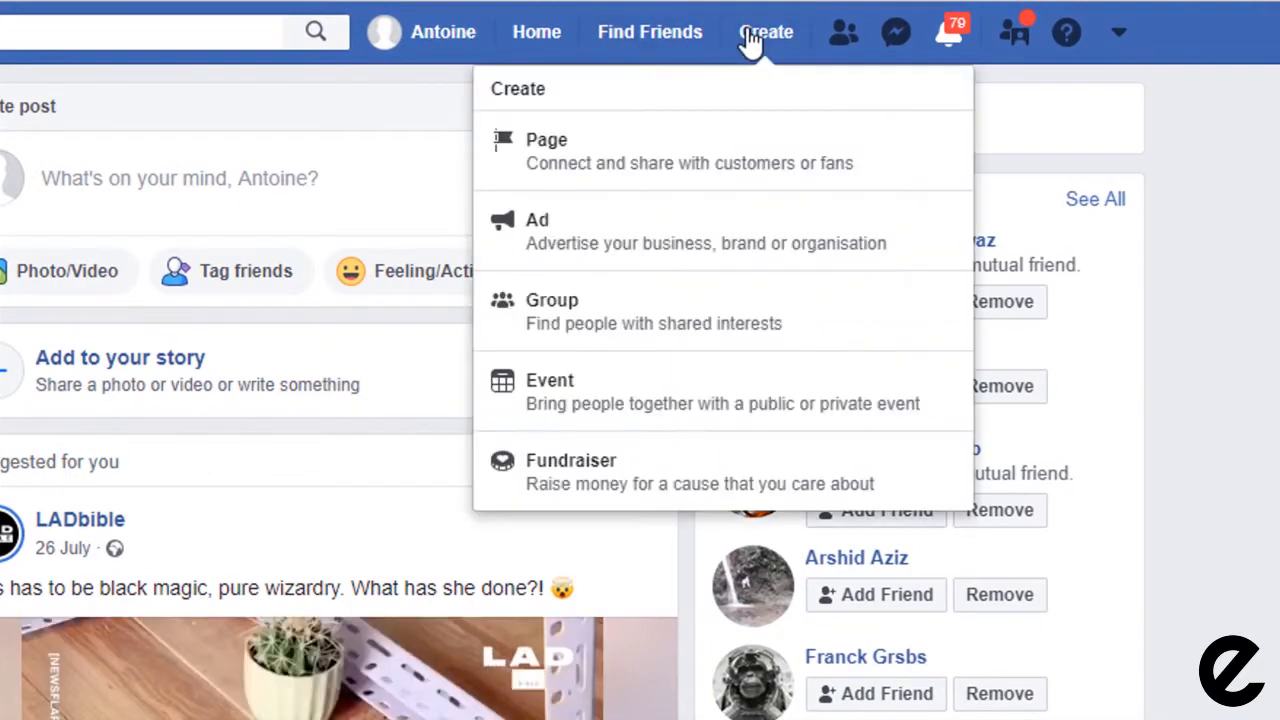
{"action": "left_click", "coordinate": [645, 172]}
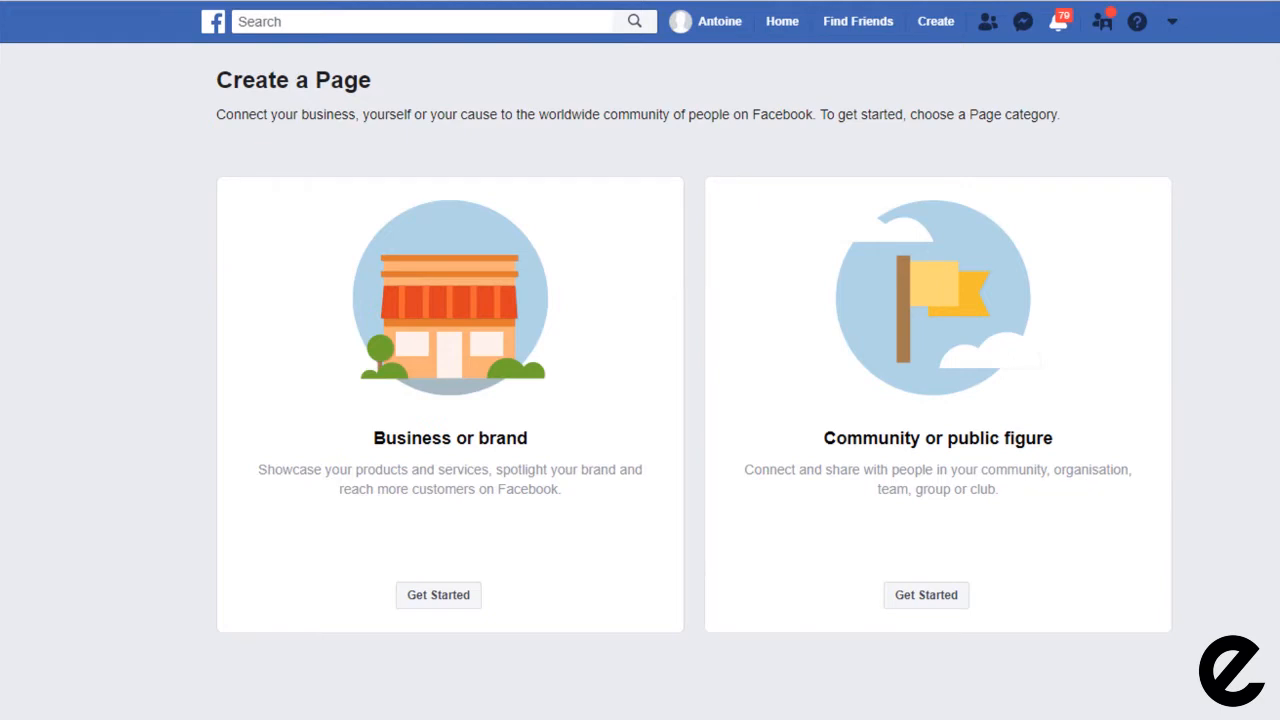
Step: Start a Business or brand Page named 'Planet Hairdressing' in the Hair Salon category
{"action": "left_click", "coordinate": [433, 598]}
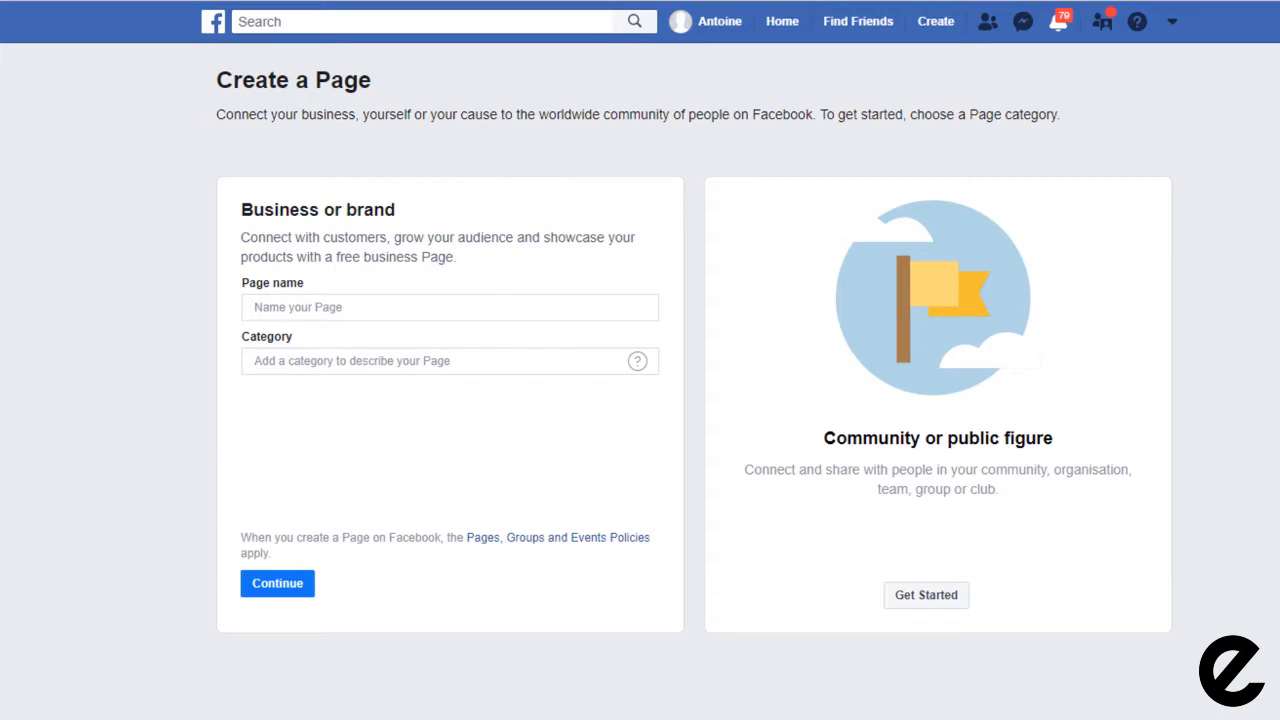
{"action": "type", "text": "Planet Hairdressing"}
{"action": "key", "text": "Tab"}
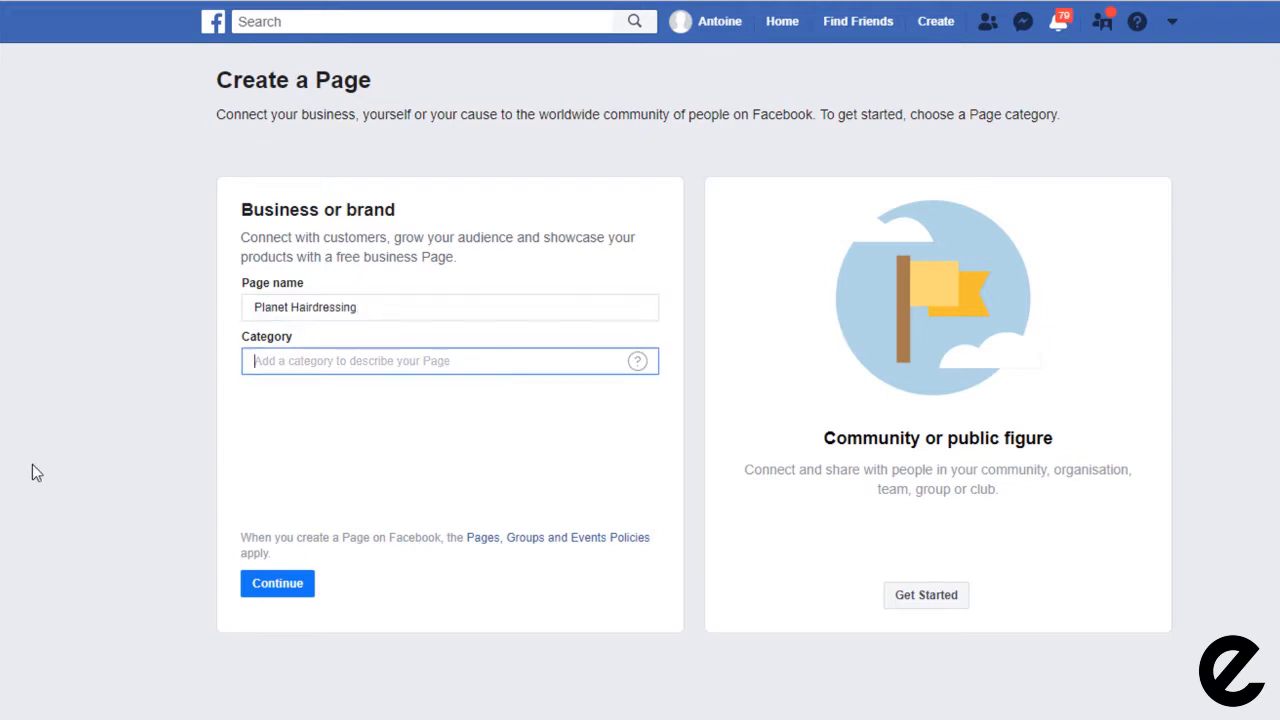
{"action": "type", "text": "H"}
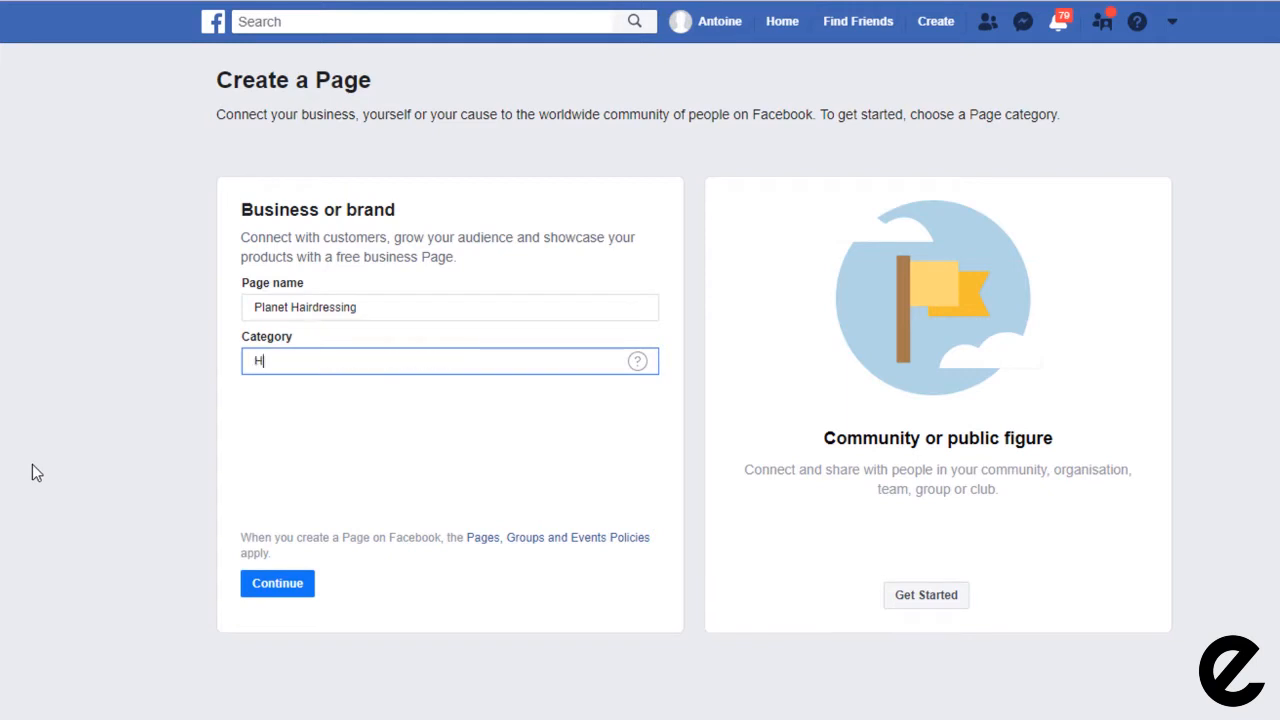
{"action": "type", "text": "air"}
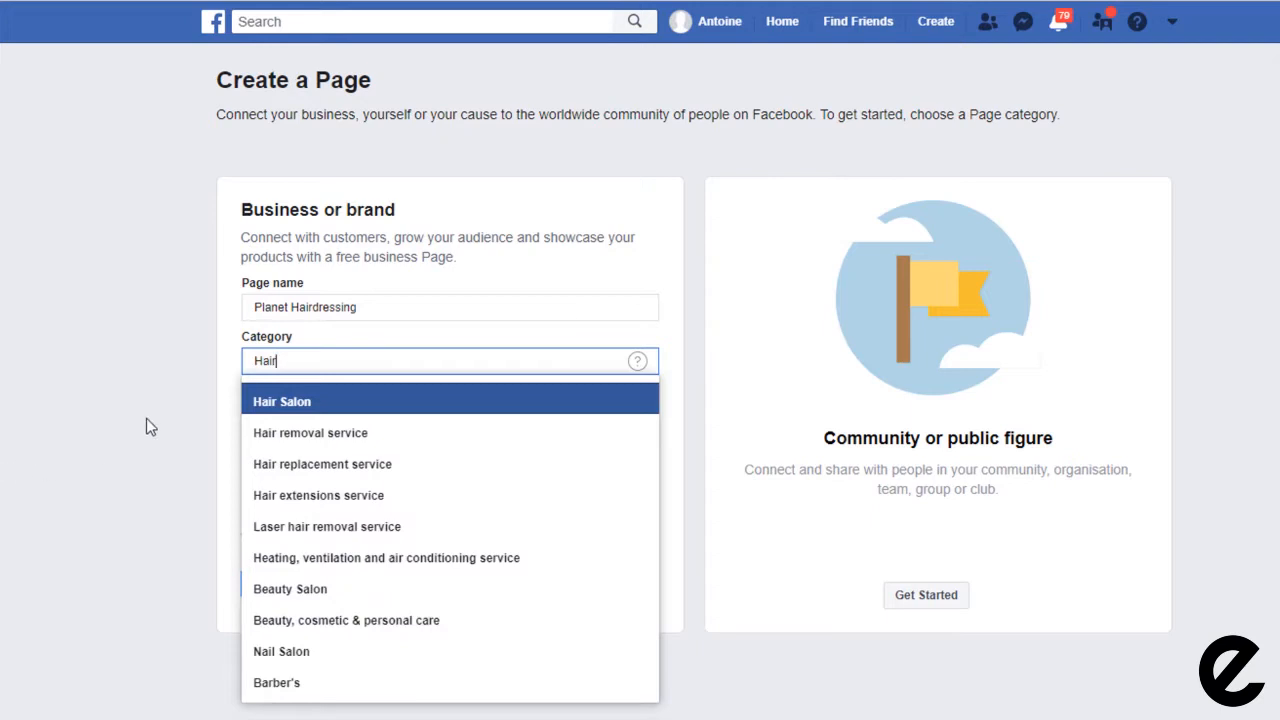
{"action": "left_click", "coordinate": [298, 405]}
Step: Fill in the salon's street address, town, postcode and phone number, then continue
{"action": "key", "text": "Tab"}
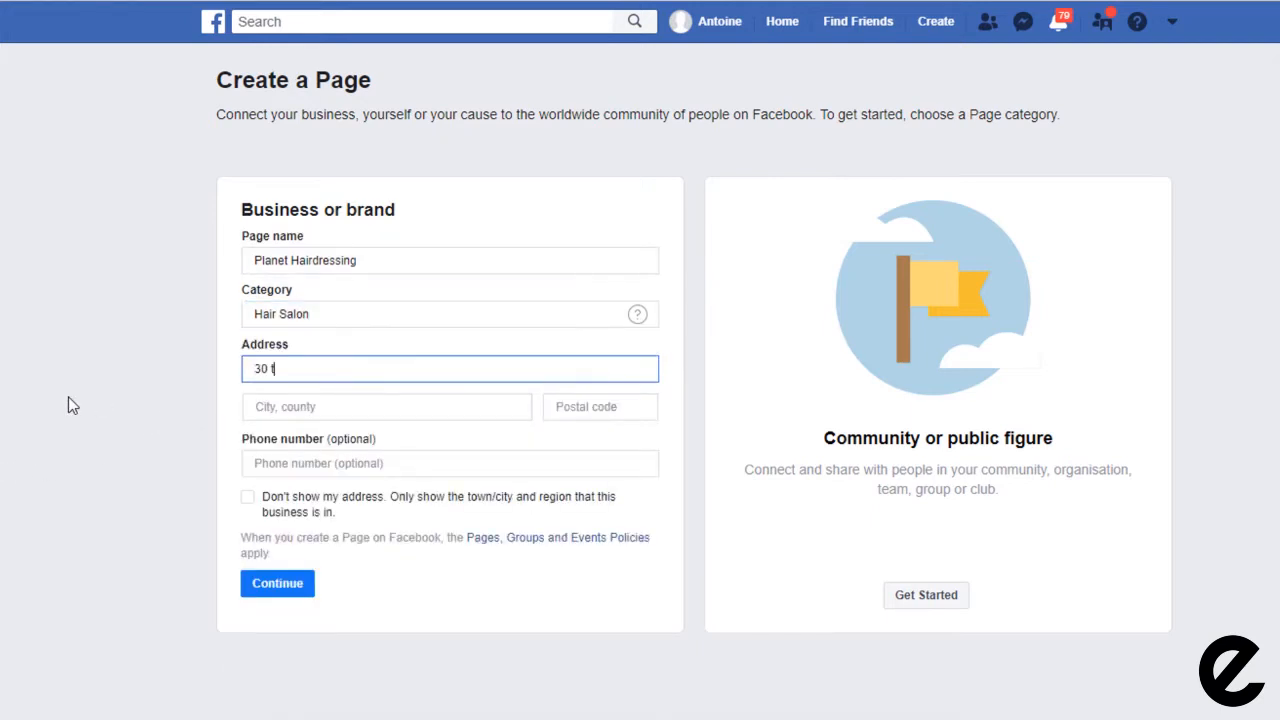
{"action": "key", "text": "Tab"}
{"action": "type", "text": "twickenham"}
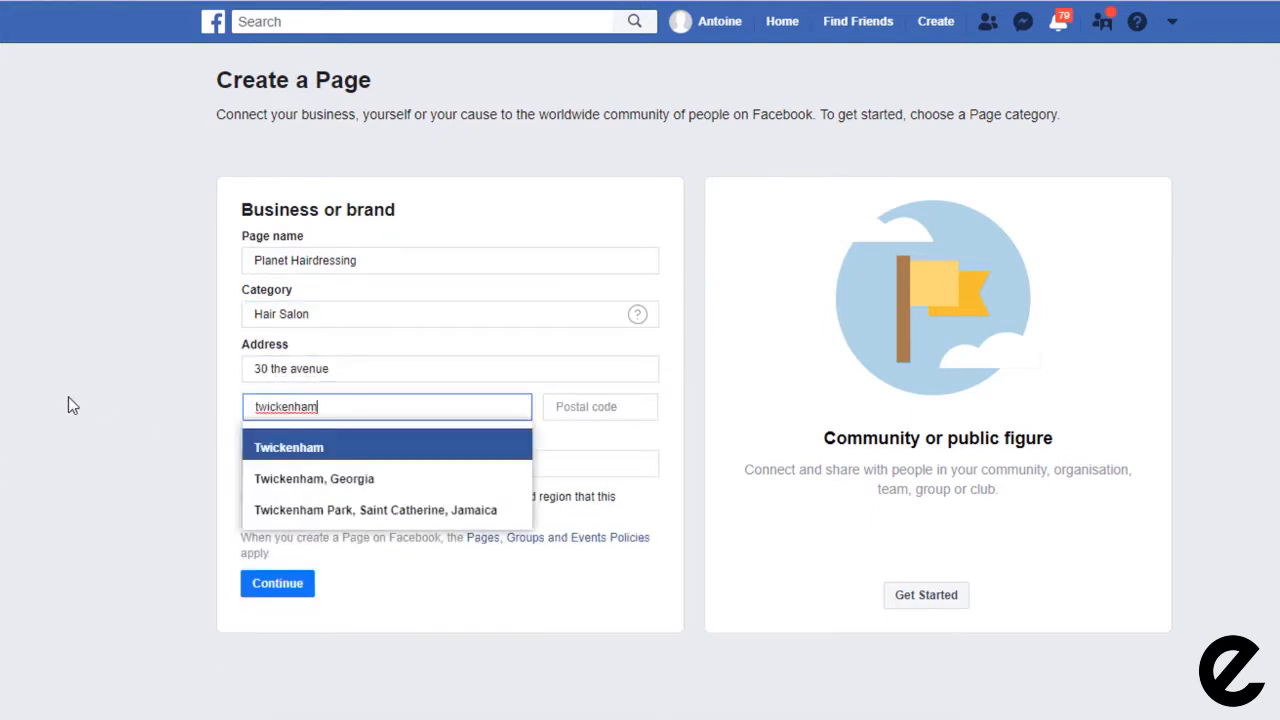
{"action": "key", "text": "Return"}
{"action": "left_click", "coordinate": [630, 408]}
{"action": "type", "text": "TW1 1RY"}
{"action": "key", "text": "Tab"}
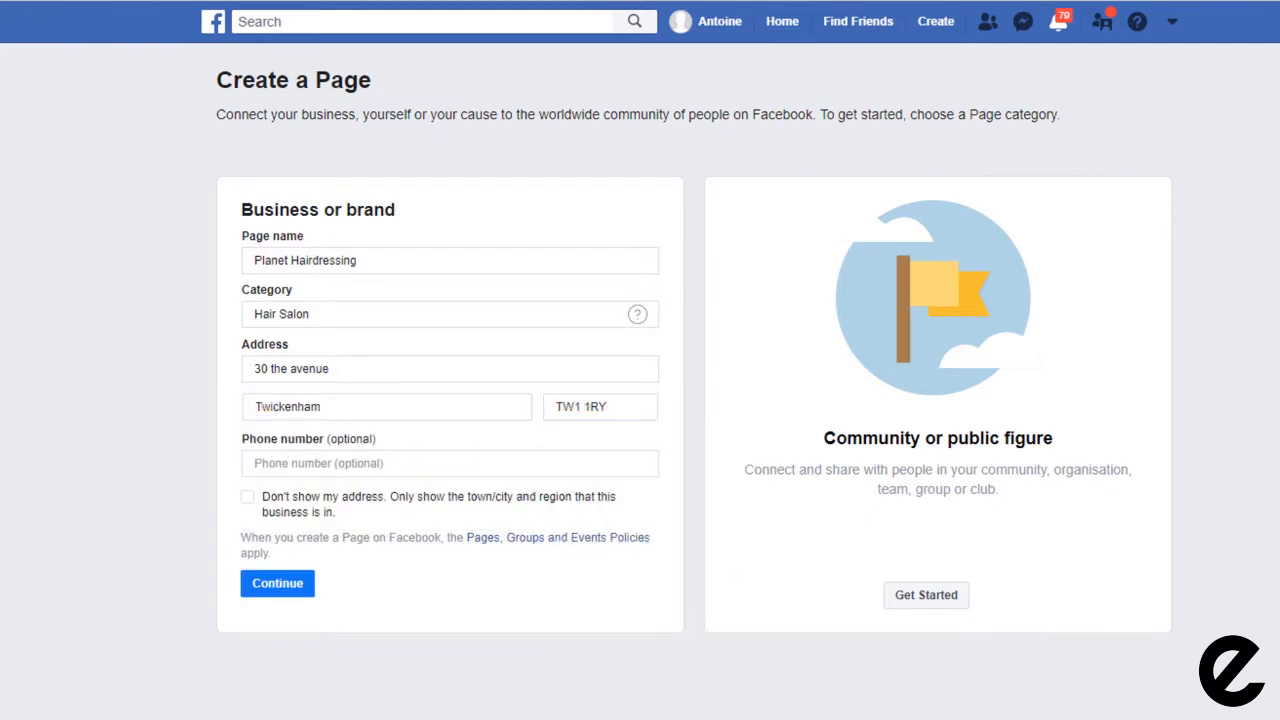
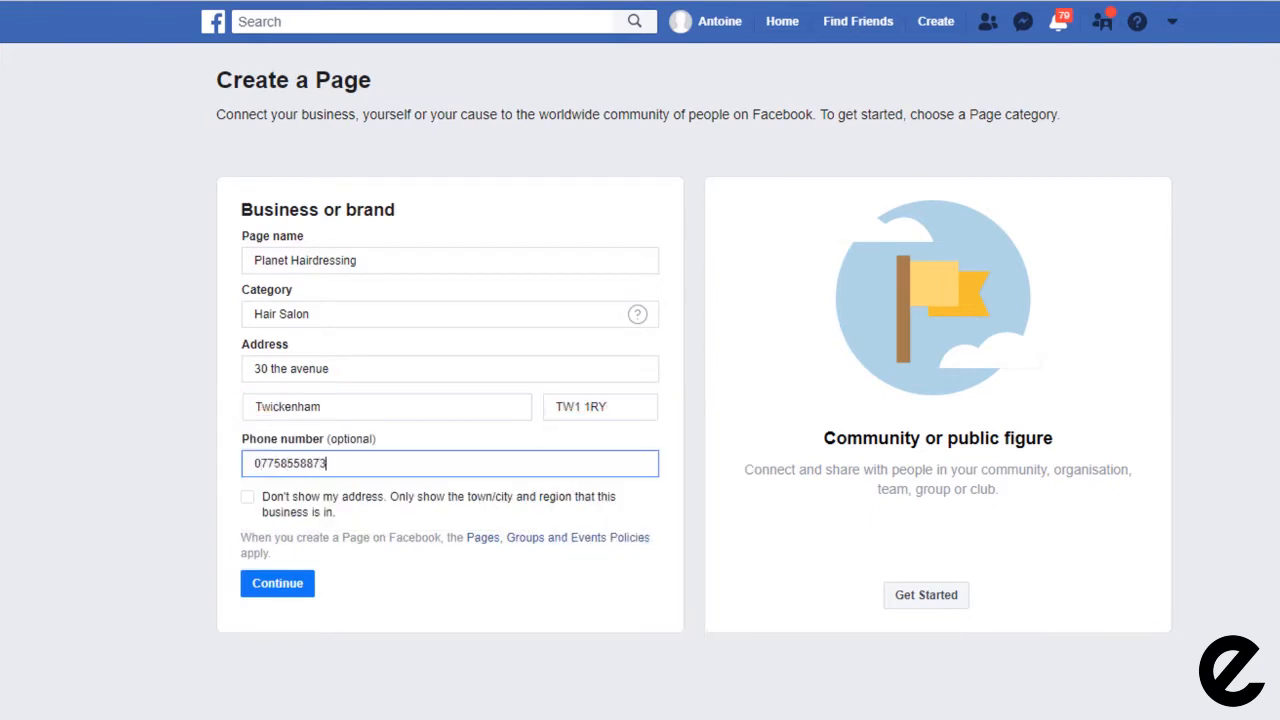
{"action": "left_click", "coordinate": [283, 589]}
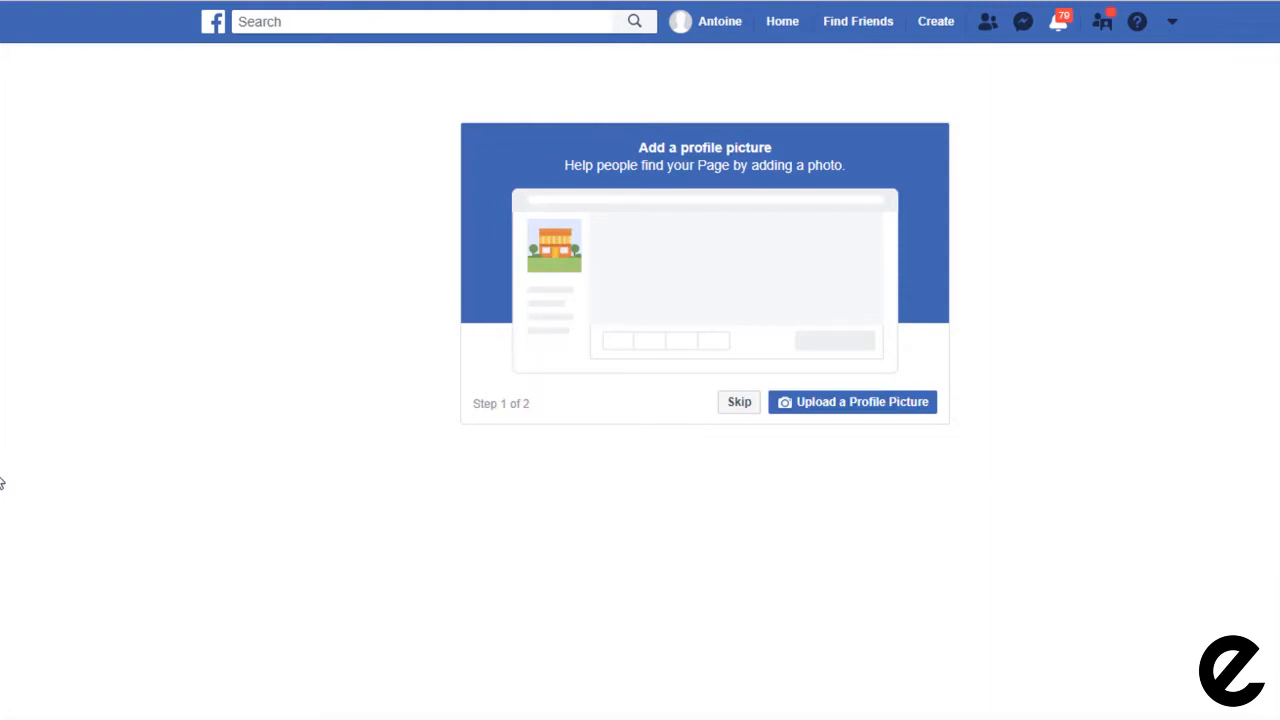
Step: Skip adding a profile picture for the Page
{"action": "left_click", "coordinate": [745, 404]}
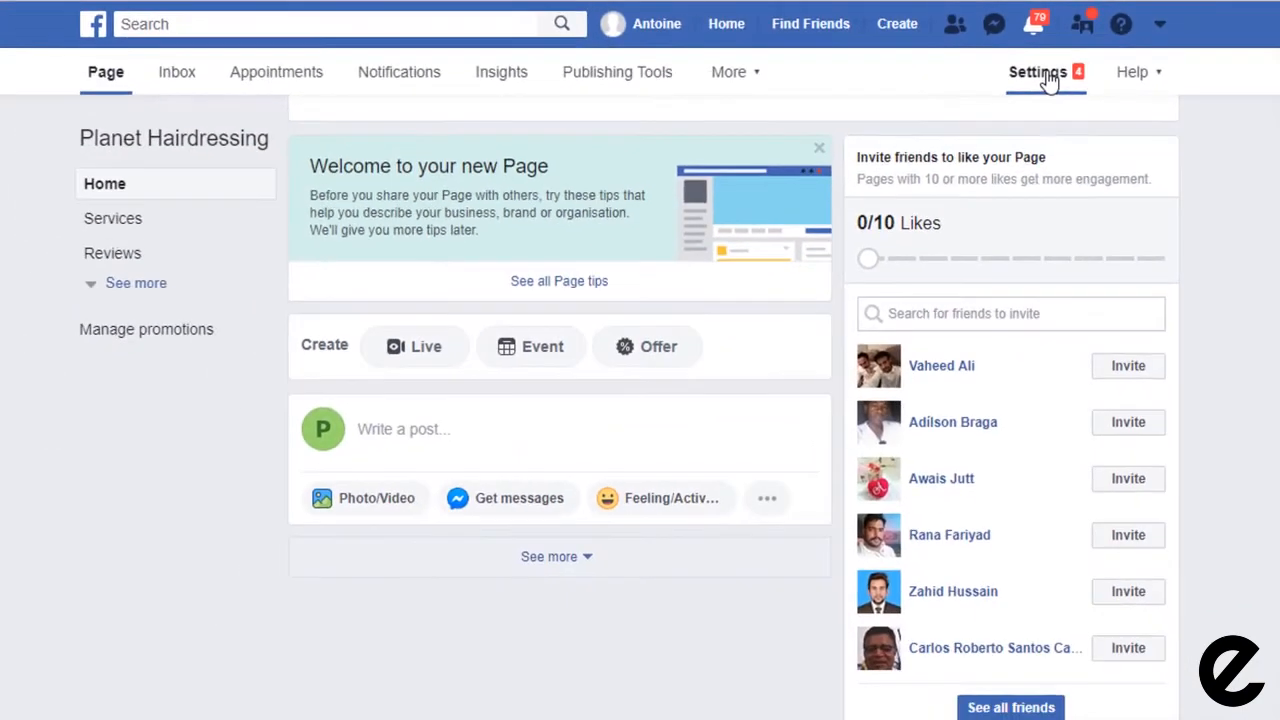
Step: Set Page visibility to unpublished in General settings, giving 'Page isn't finished' as the reason
{"action": "left_click", "coordinate": [940, 110]}
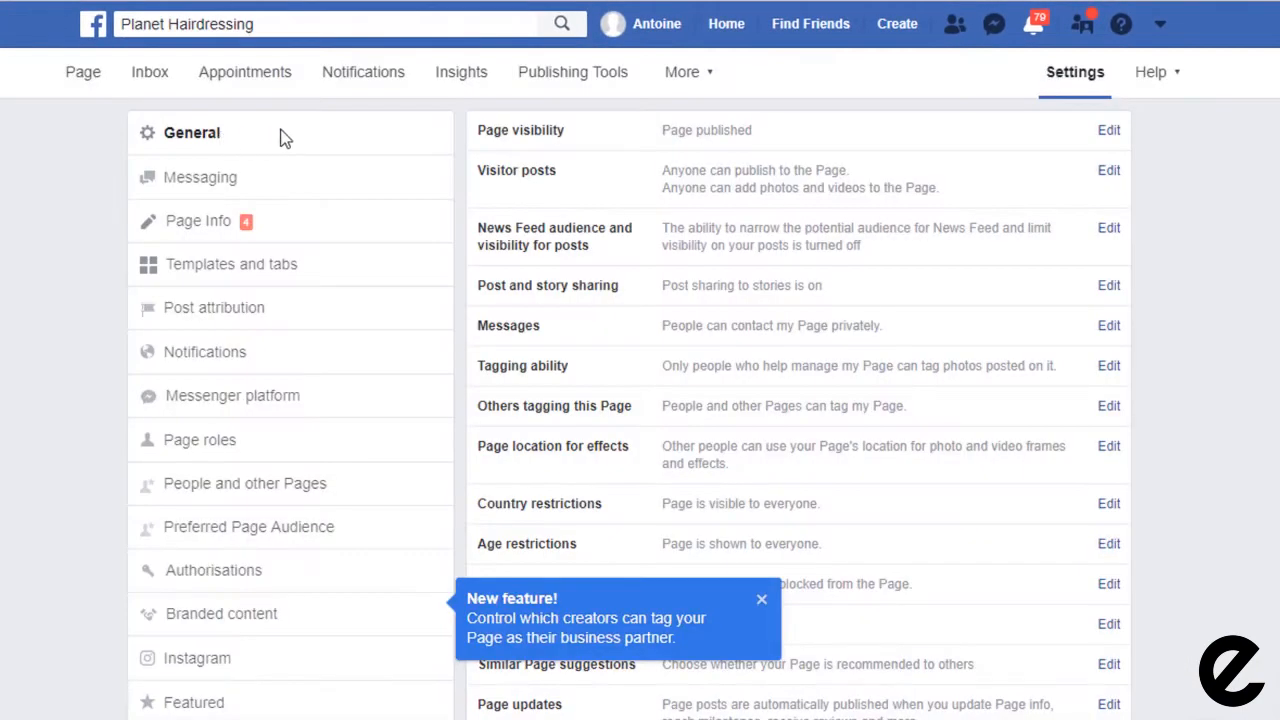
{"action": "left_click", "coordinate": [733, 135]}
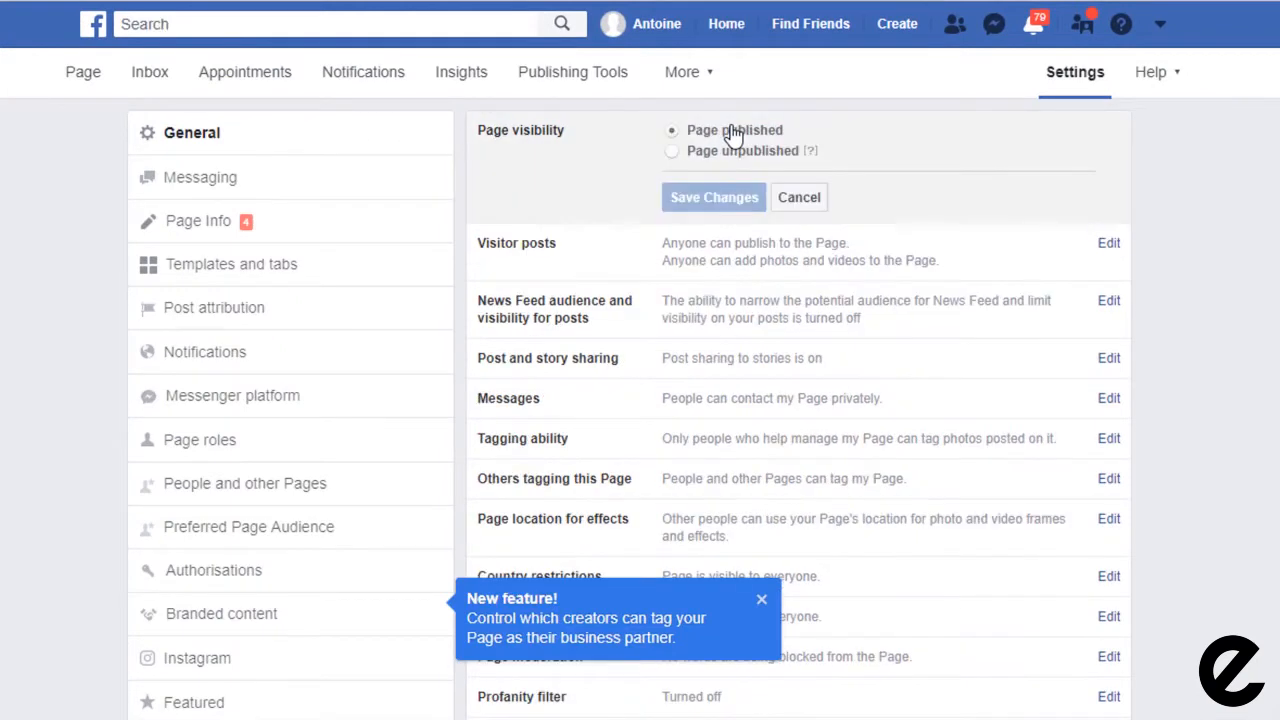
{"action": "left_click", "coordinate": [672, 151]}
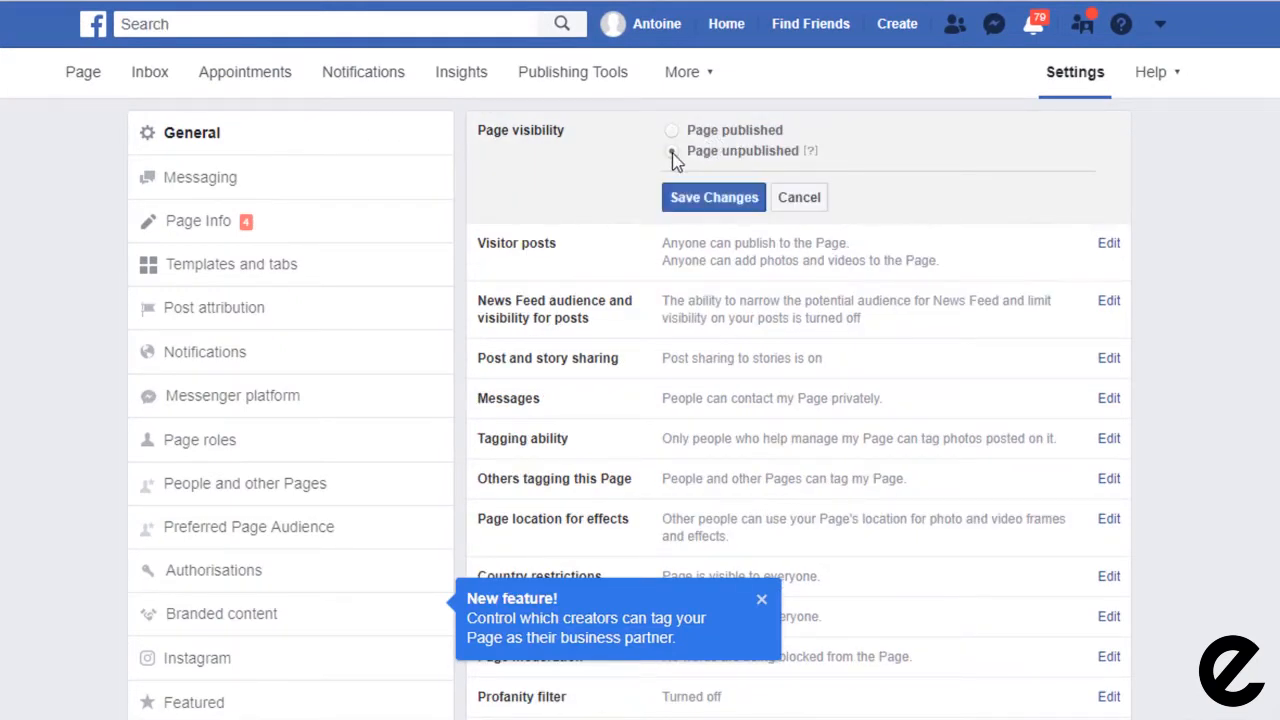
{"action": "left_click", "coordinate": [714, 197]}
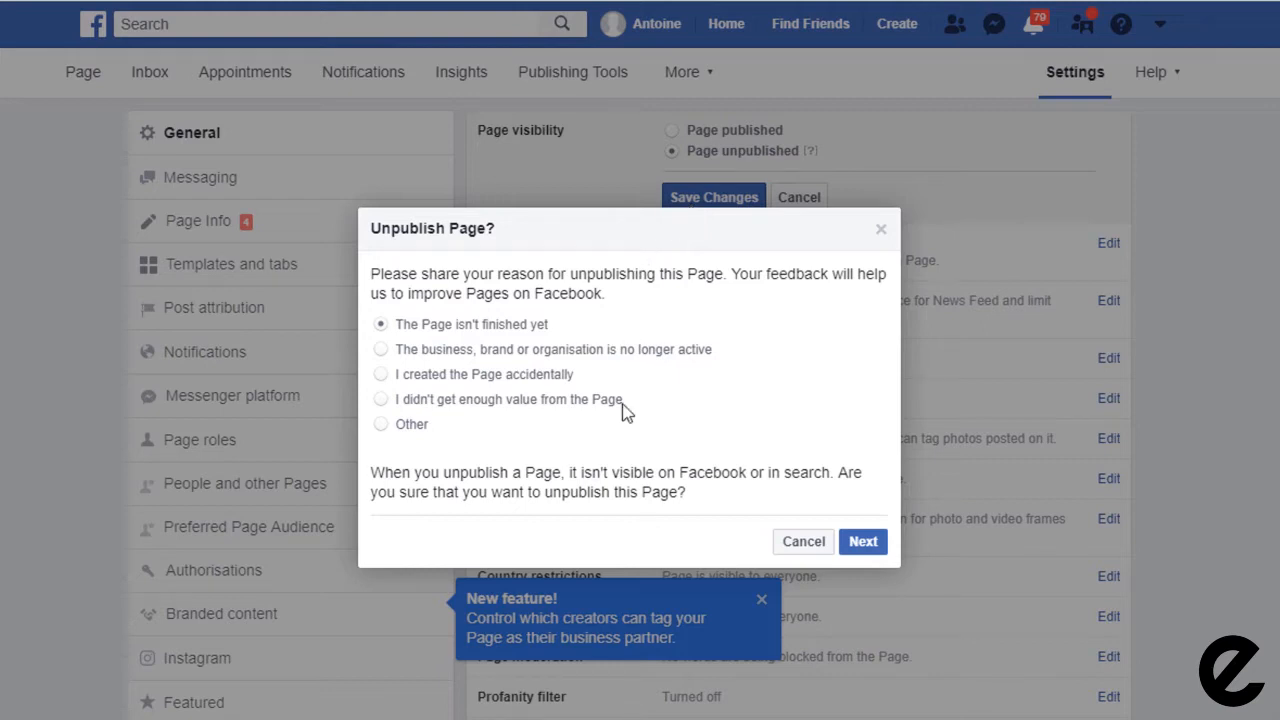
{"action": "left_click", "coordinate": [865, 545]}
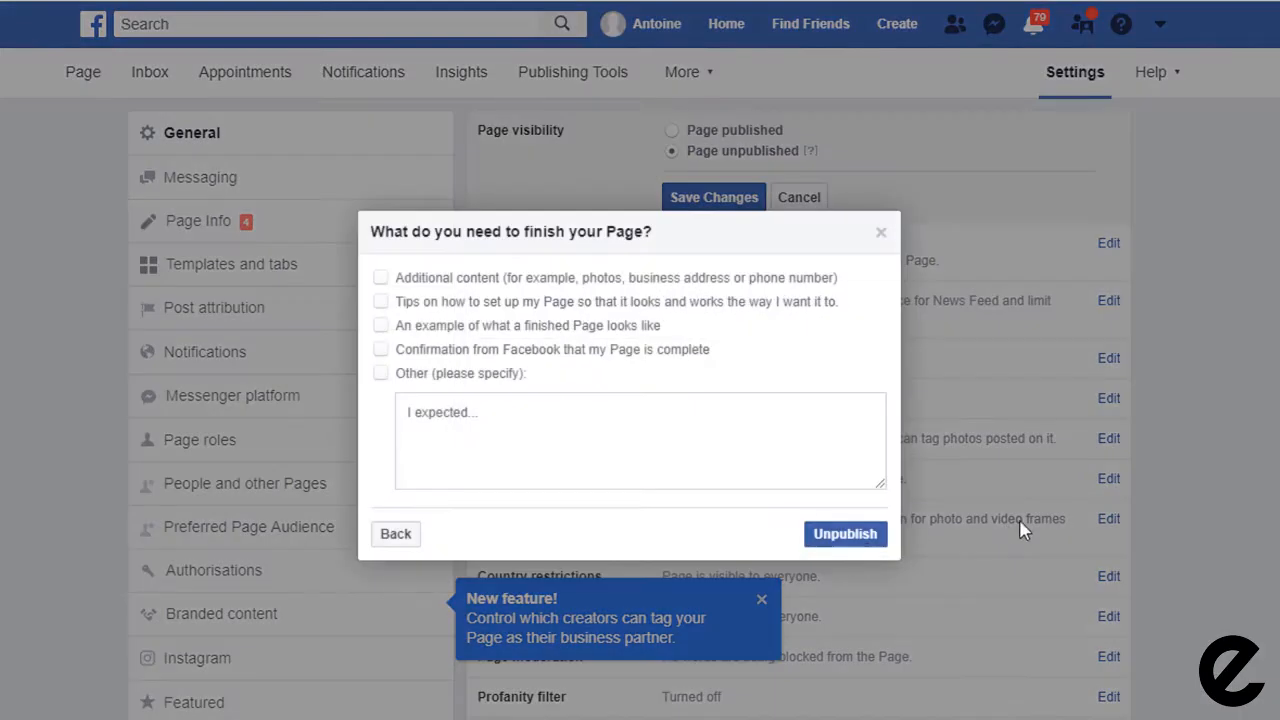
{"action": "left_click", "coordinate": [840, 547]}
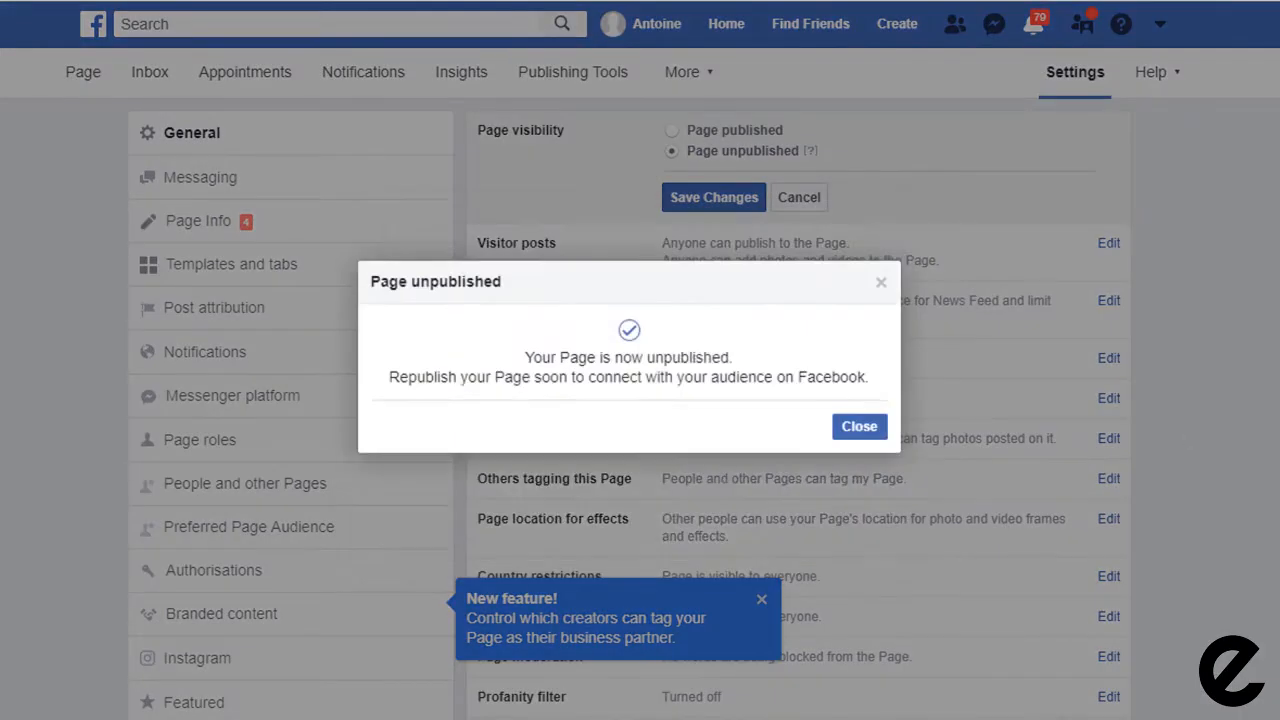
{"action": "left_click", "coordinate": [861, 428]}
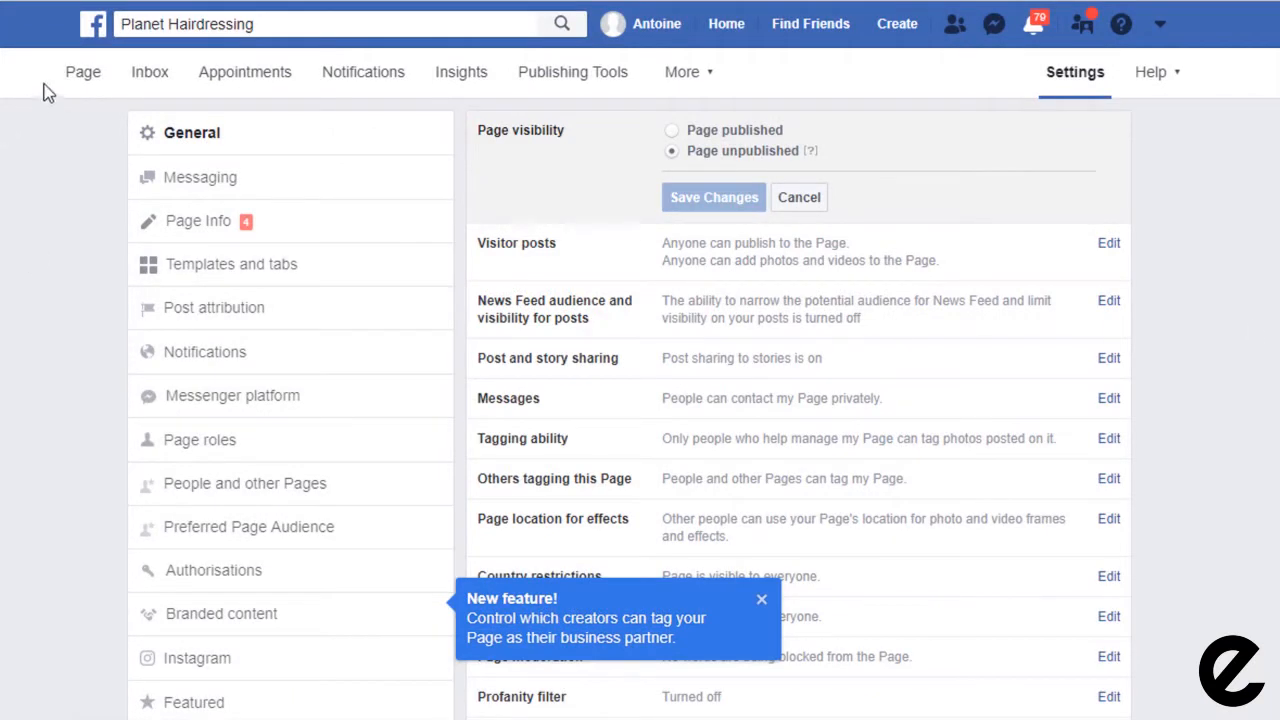
Step: Go back to the Planet Hairdressing Page's main view
{"action": "left_click", "coordinate": [82, 79]}
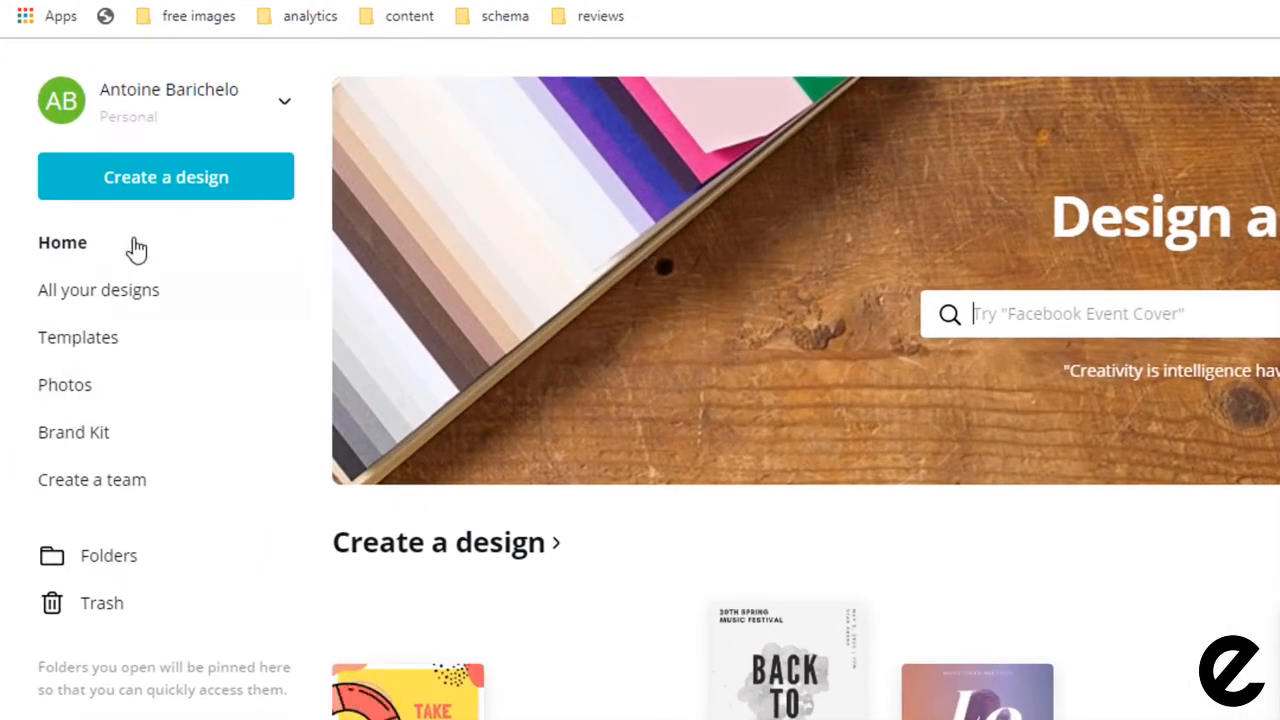
Step: Create a custom Canva design of 360 × 360 px
{"action": "left_click", "coordinate": [172, 190]}
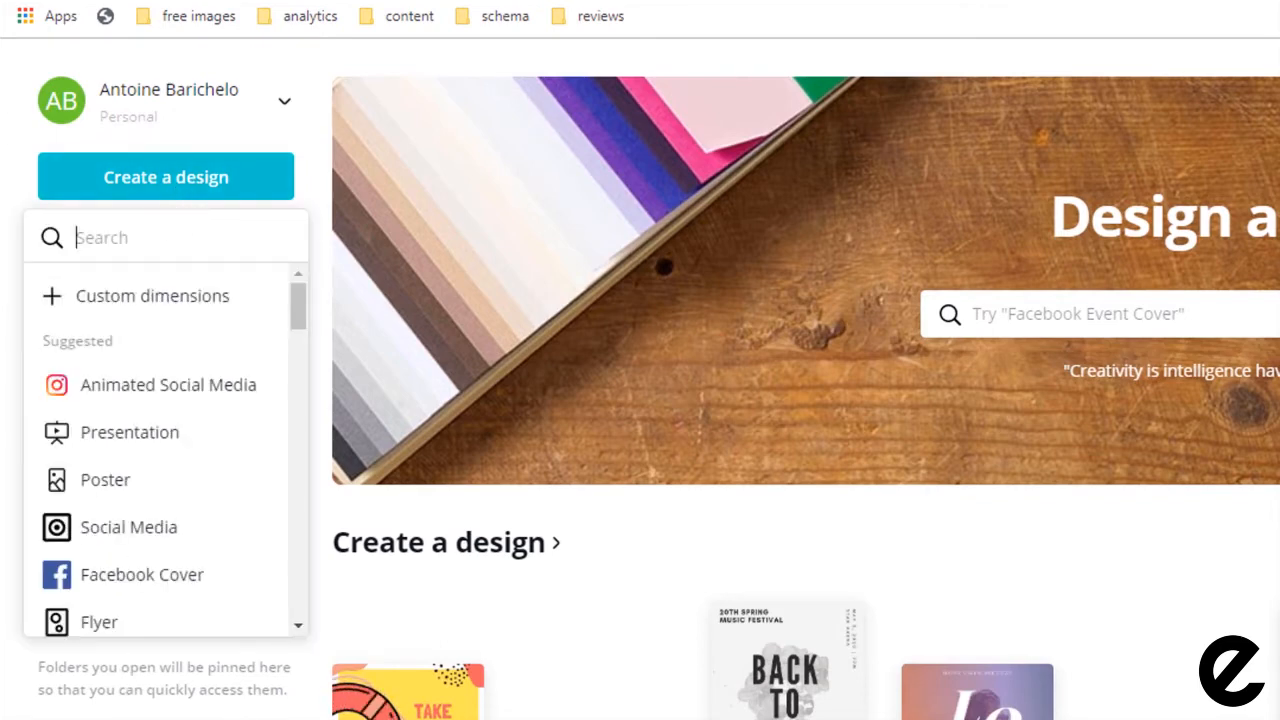
{"action": "left_click", "coordinate": [215, 300]}
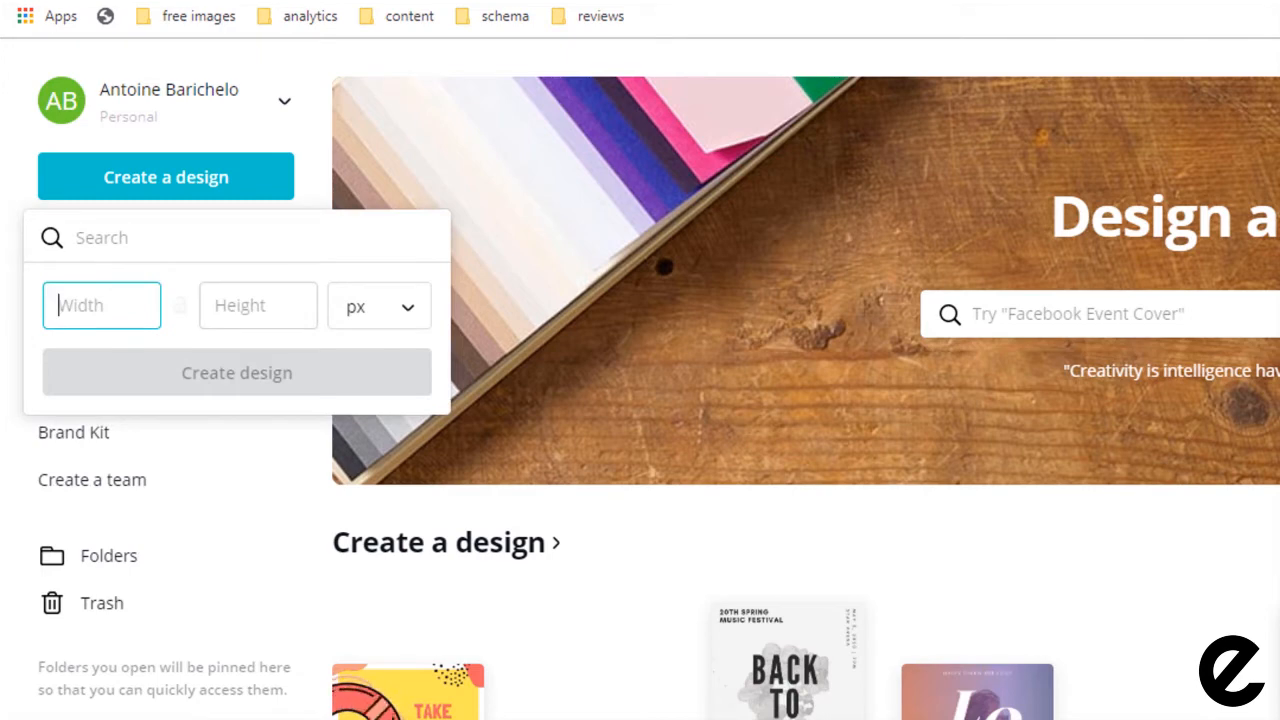
{"action": "type", "text": "360"}
{"action": "key", "text": "Tab"}
{"action": "type", "text": "360"}
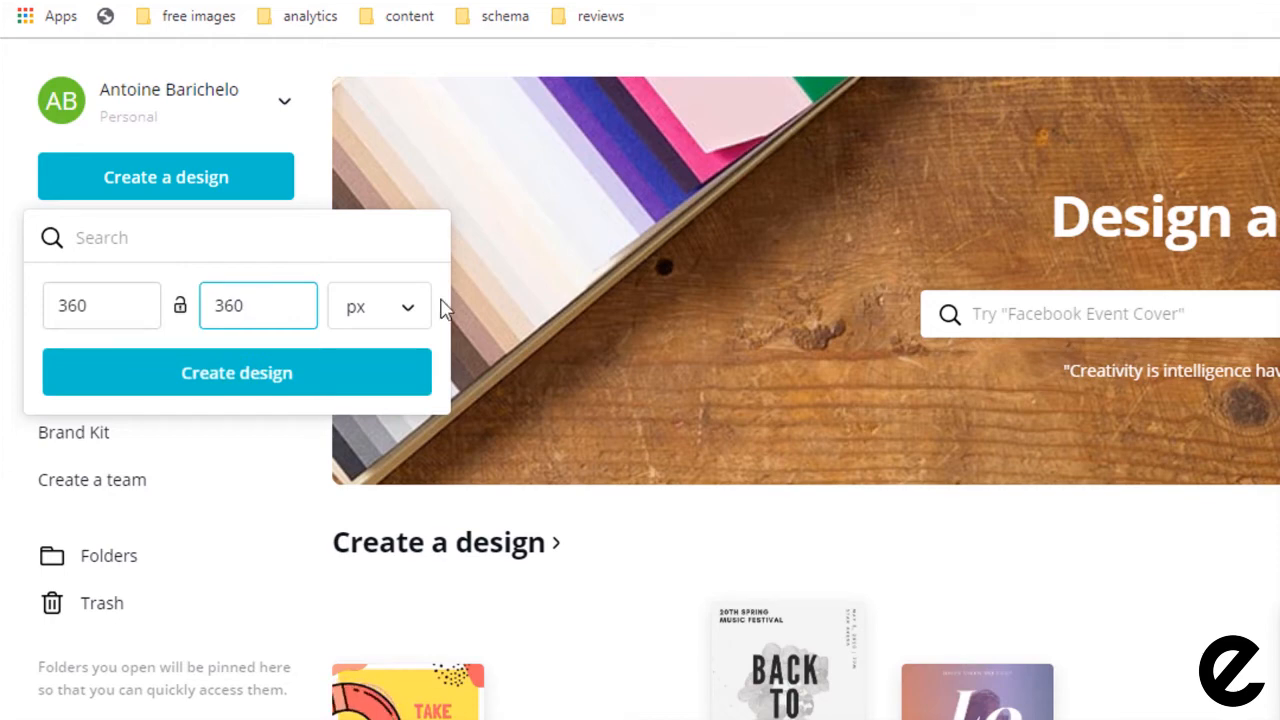
{"action": "left_click", "coordinate": [417, 319]}
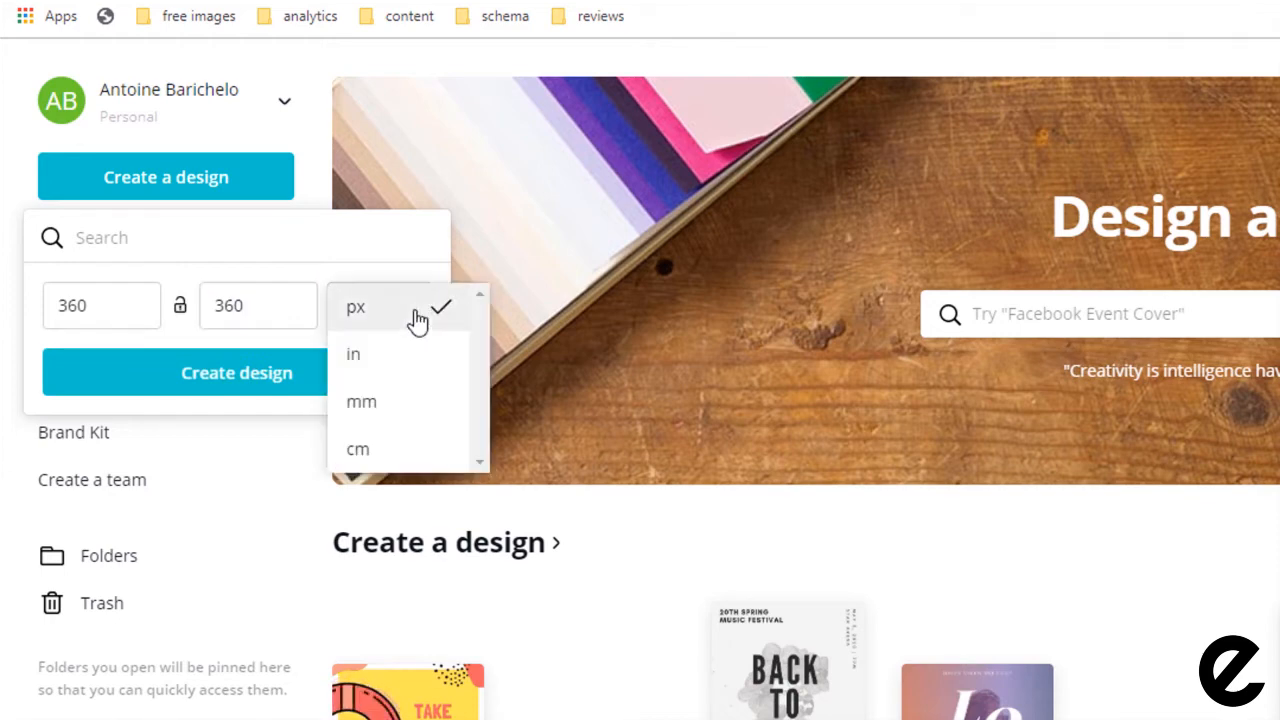
{"action": "left_click", "coordinate": [417, 319]}
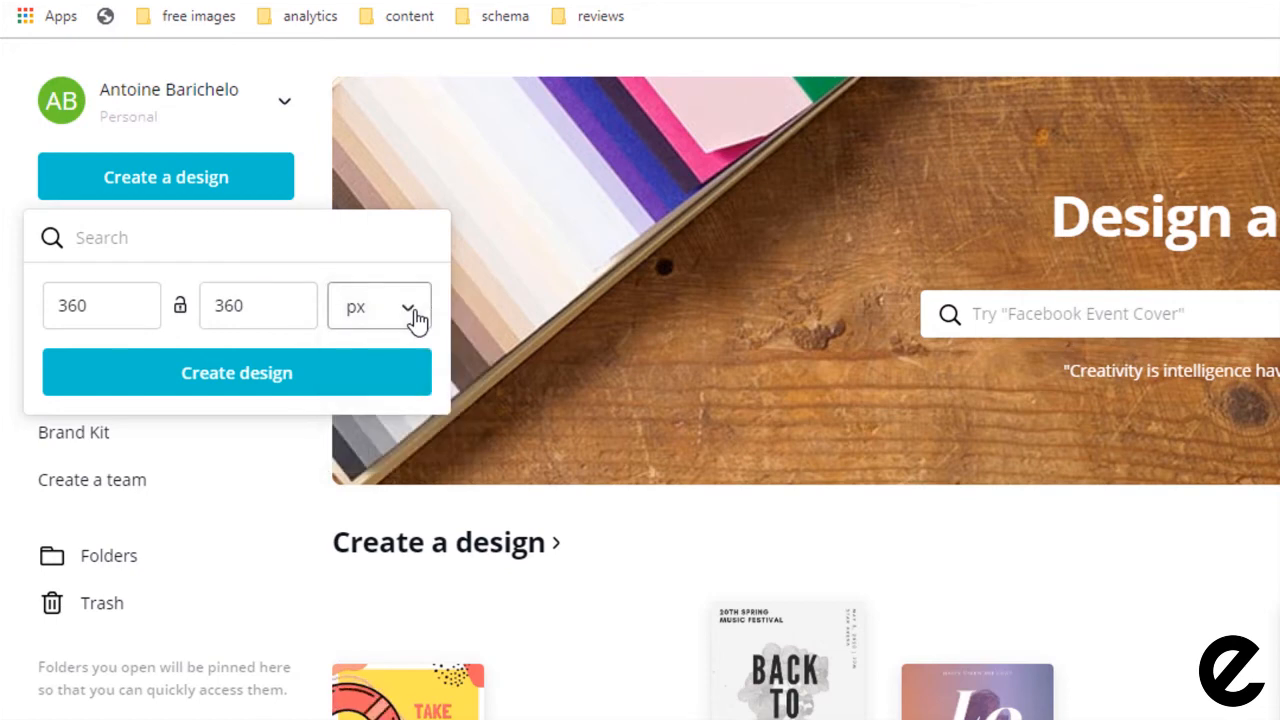
{"action": "left_click", "coordinate": [257, 381]}
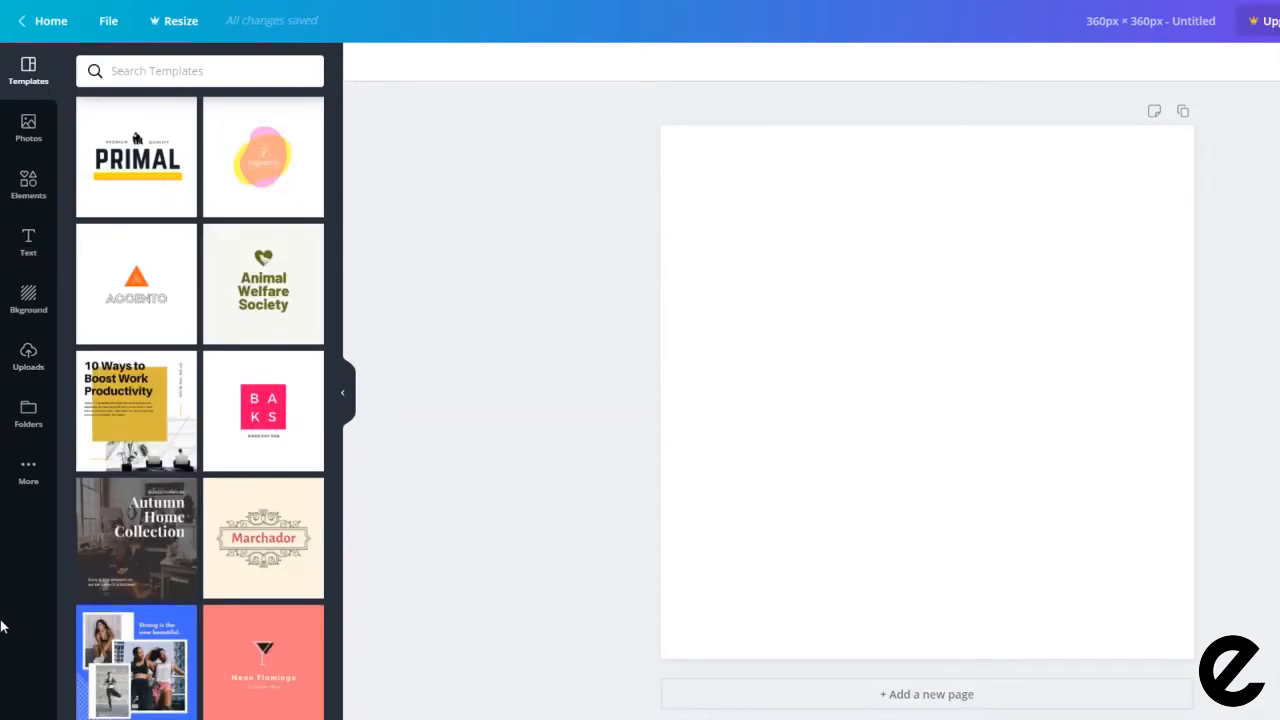
Step: Try the Animal Welfare Society and Sagemille templates, ending with Marchador on the canvas
{"action": "left_click_drag", "start_coordinate": [255, 290], "coordinate": [963, 291]}
{"action": "left_click_drag", "start_coordinate": [265, 198], "coordinate": [1049, 314]}
{"action": "left_click_drag", "start_coordinate": [268, 548], "coordinate": [854, 371]}
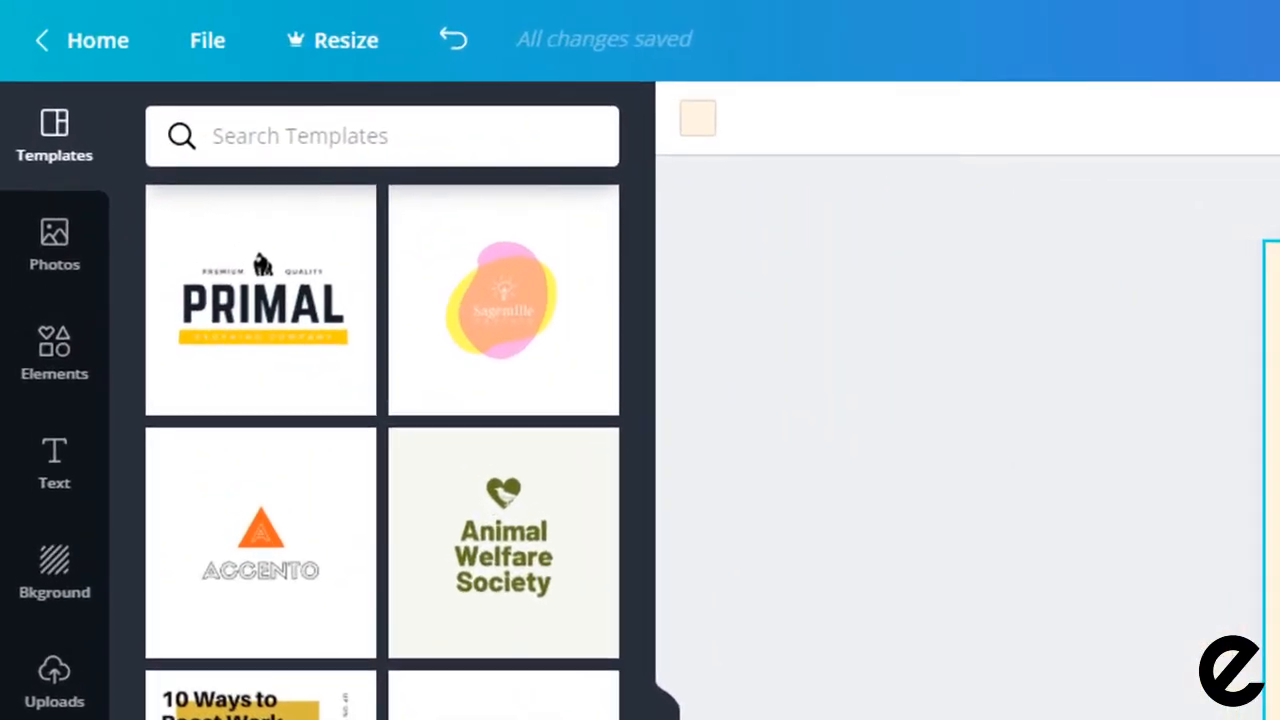
Step: Search templates for 'hair' and apply the True Fro Barbers template
{"action": "left_click", "coordinate": [362, 130]}
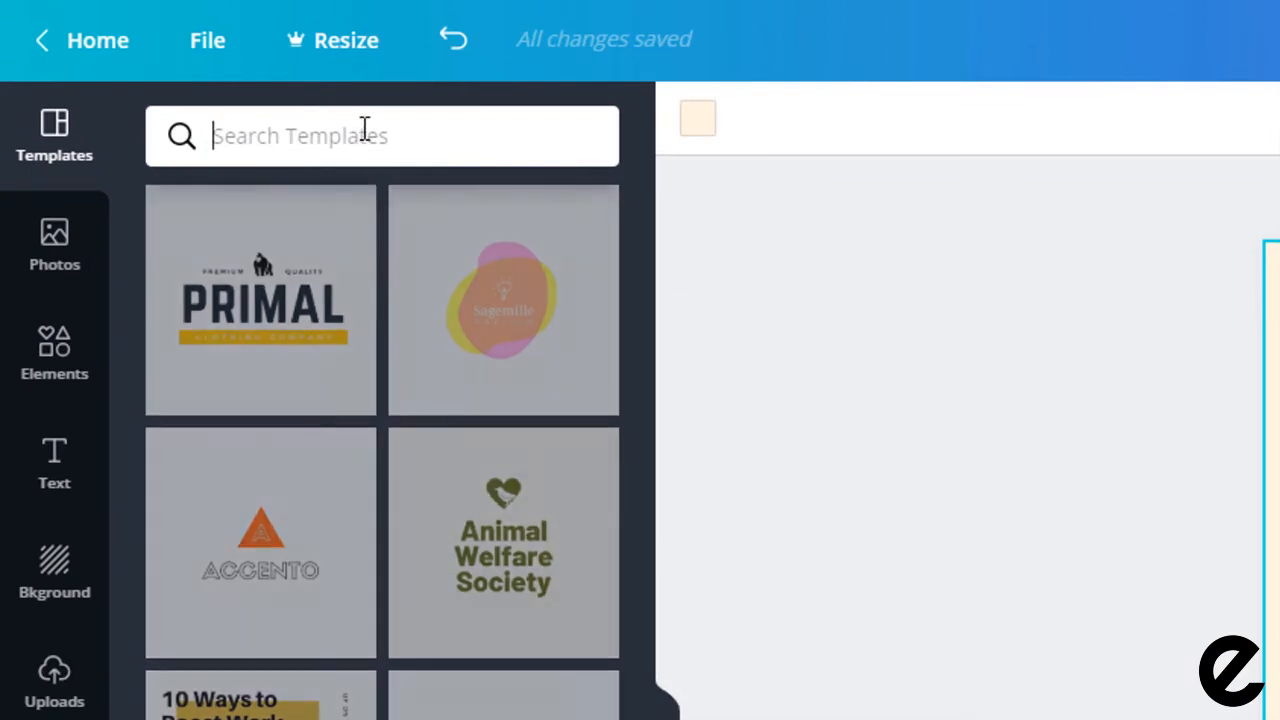
{"action": "type", "text": "hair"}
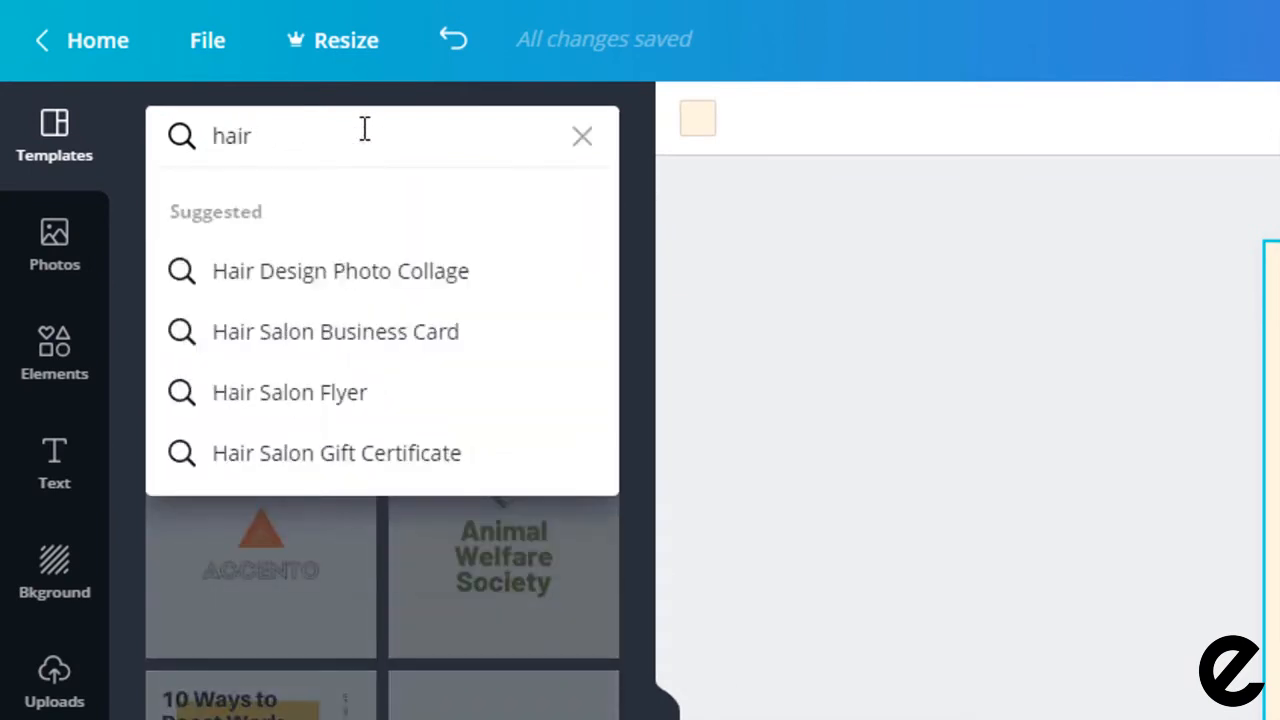
{"action": "key", "text": "Return"}
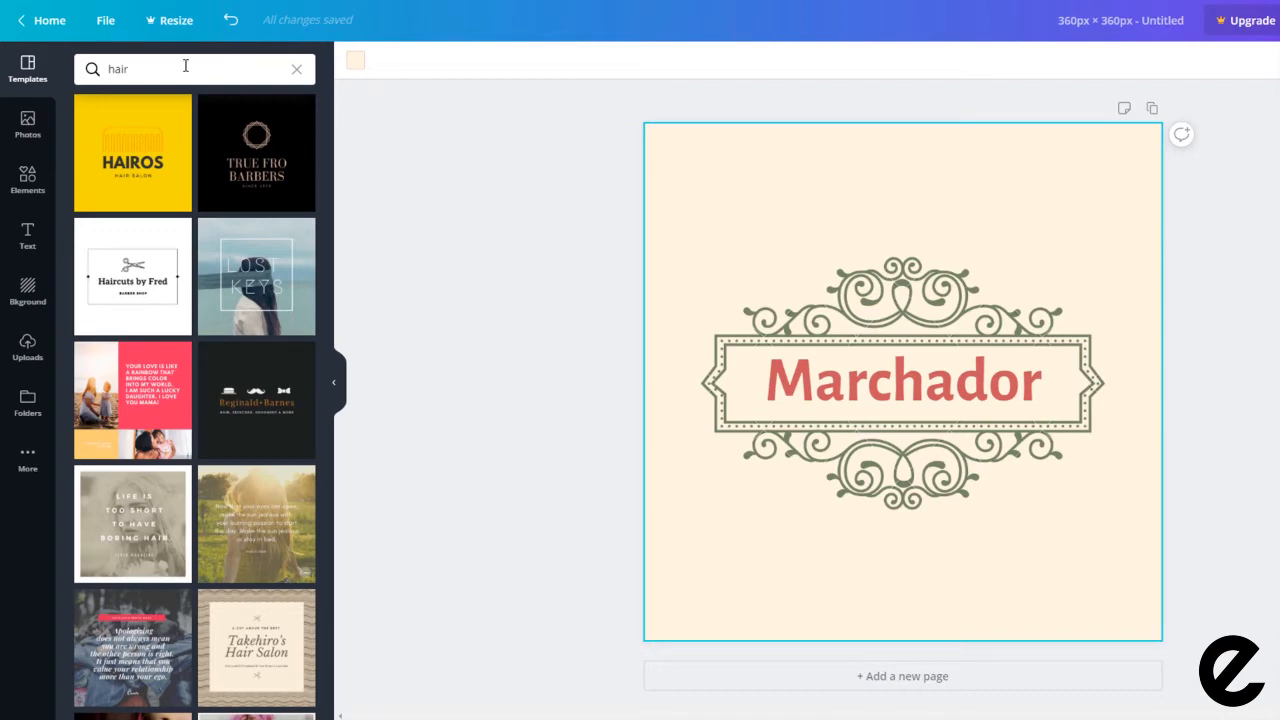
{"action": "left_click", "coordinate": [268, 153]}
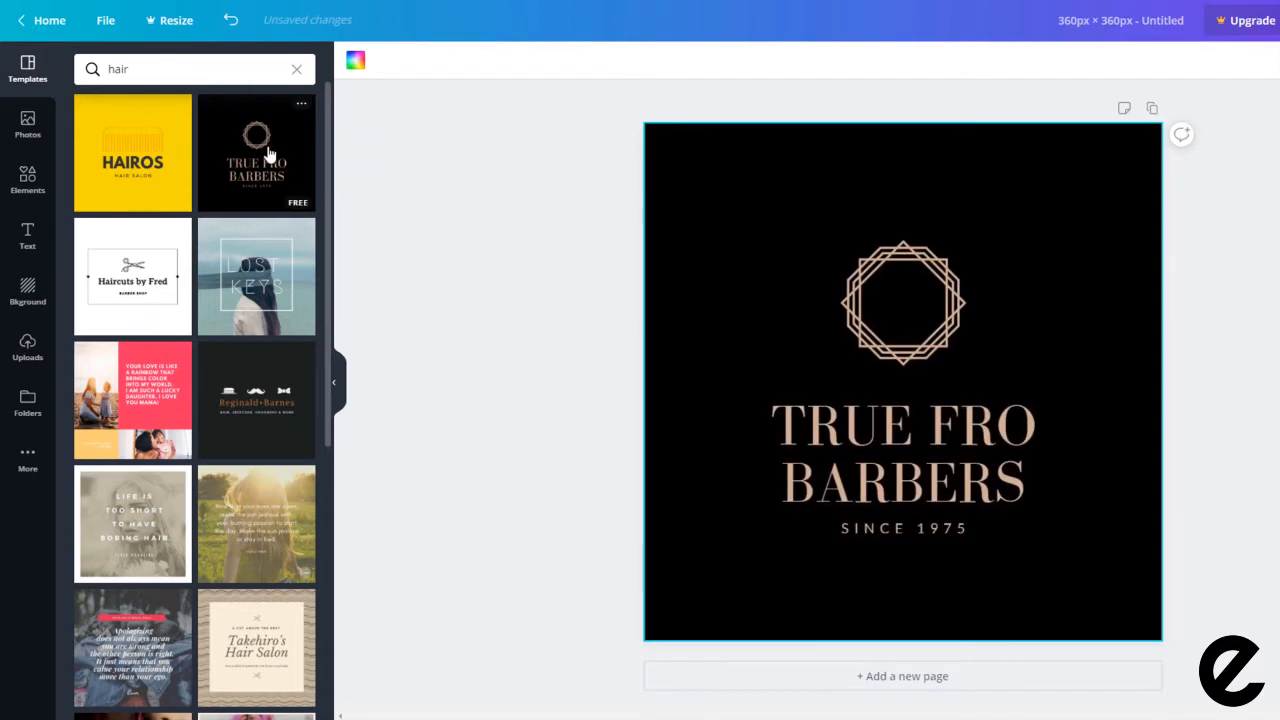
Step: Select the template's background, logo and title, then bring up the background colour choices
{"action": "left_click", "coordinate": [726, 155]}
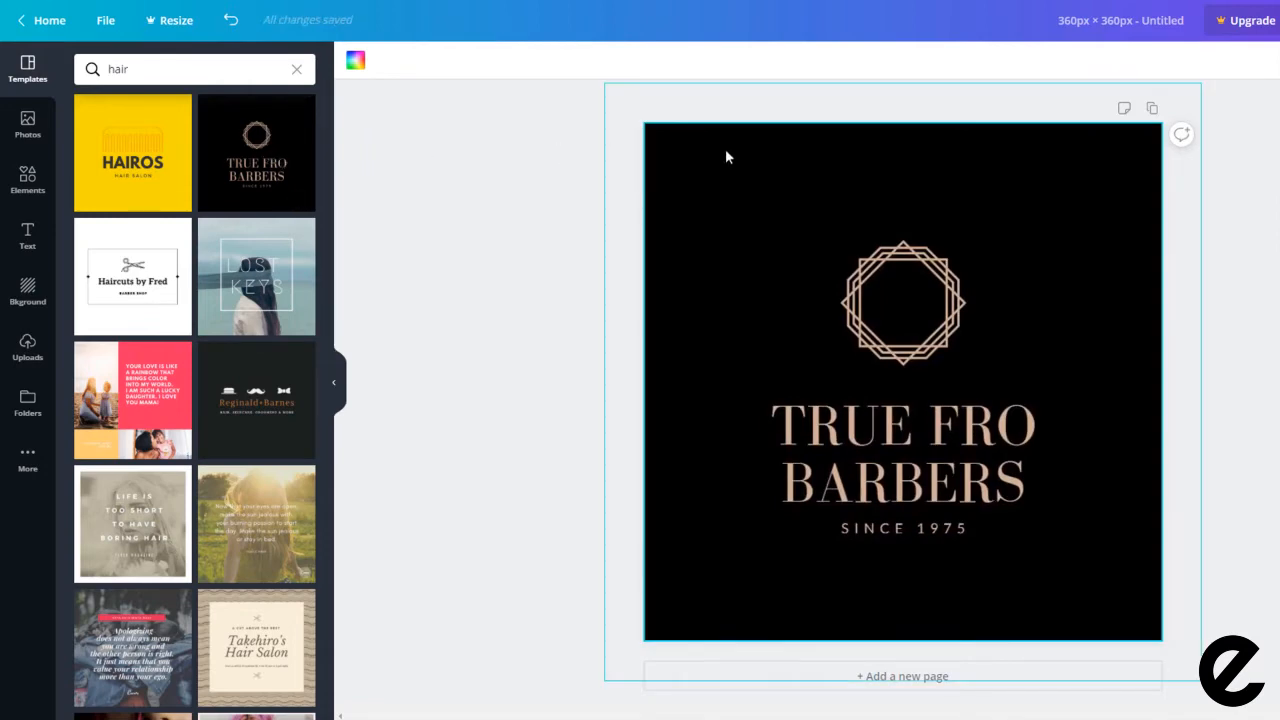
{"action": "left_click", "coordinate": [861, 308]}
{"action": "left_click", "coordinate": [830, 494]}
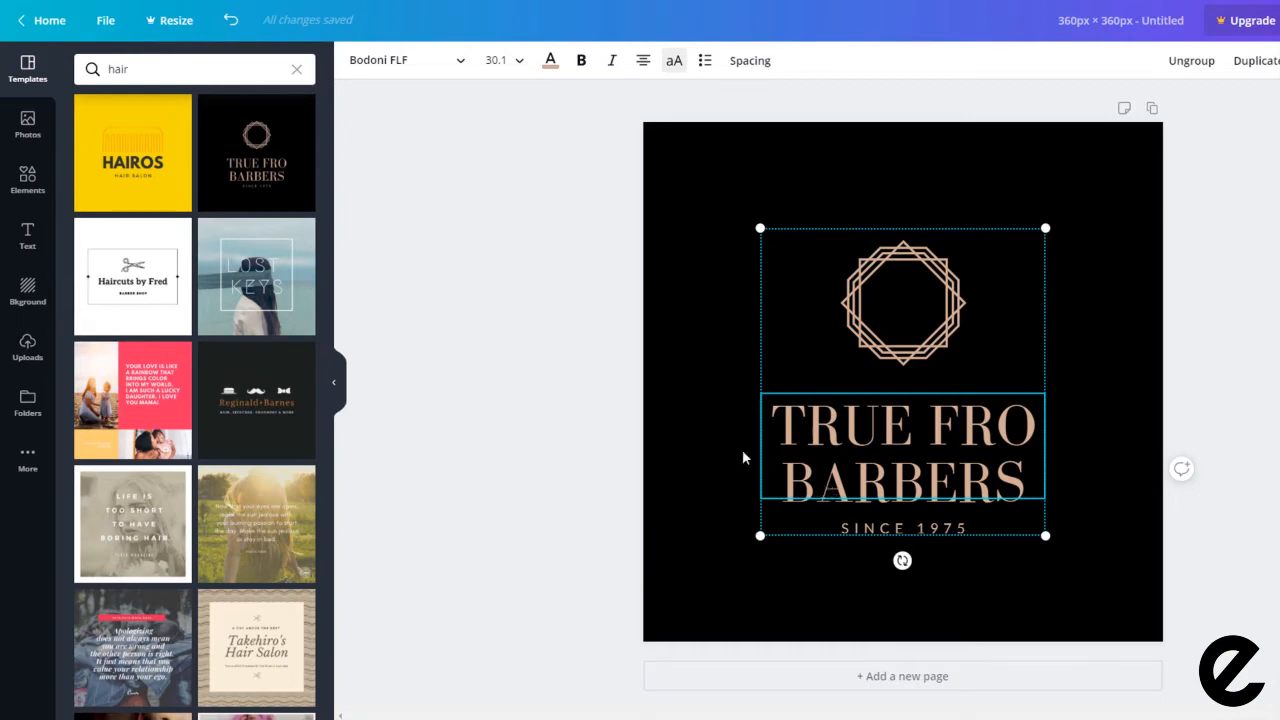
{"action": "left_click", "coordinate": [661, 176]}
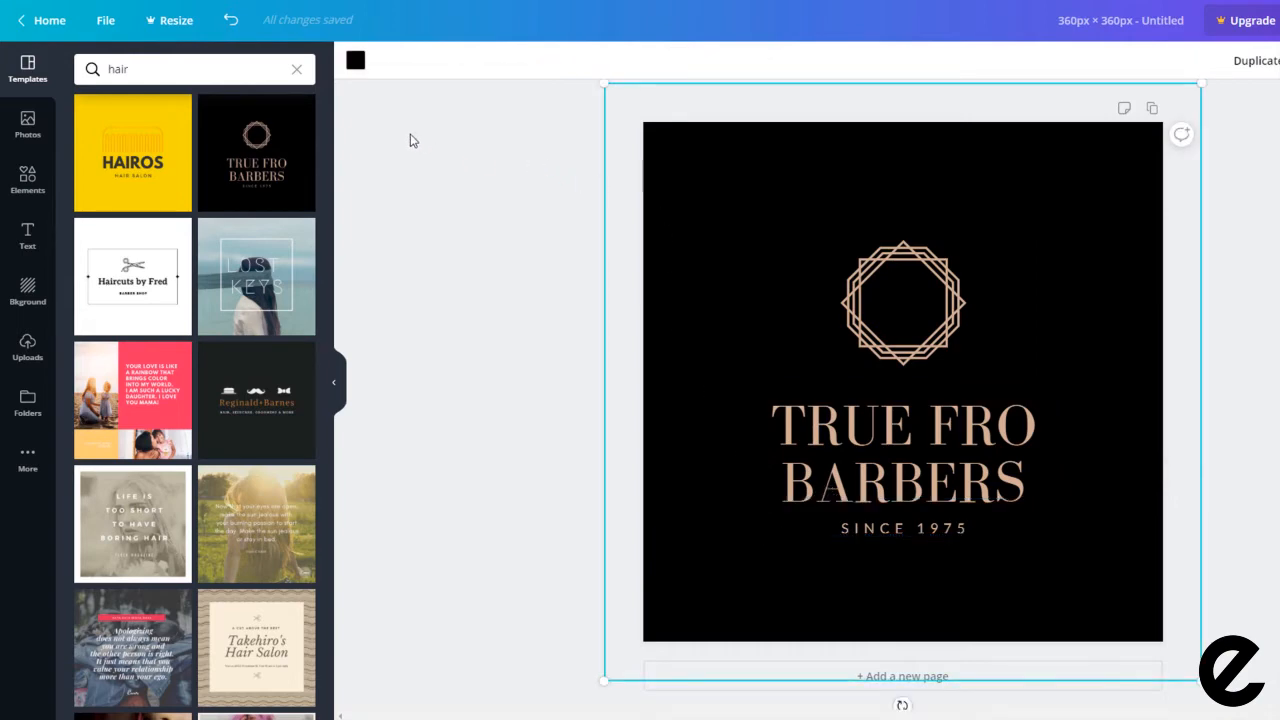
{"action": "left_click", "coordinate": [357, 64]}
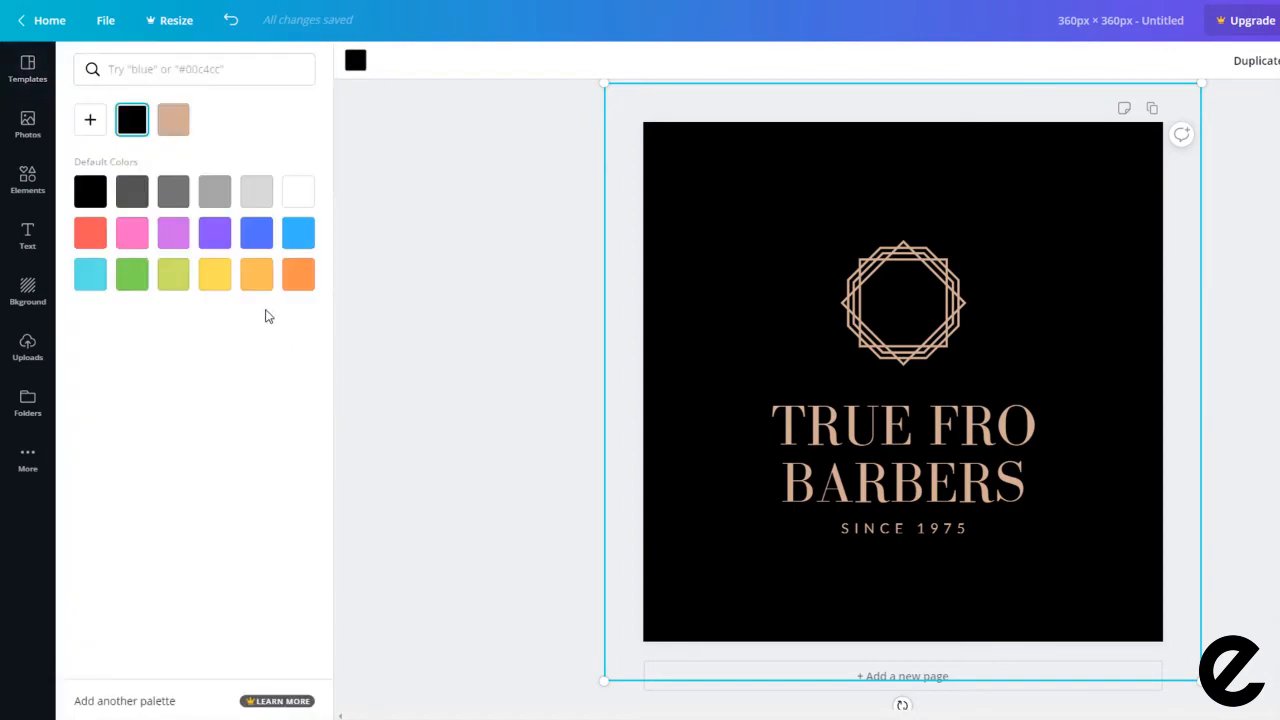
Step: Make the background orange and the logo white with orange lines
{"action": "left_click", "coordinate": [256, 274]}
{"action": "left_click", "coordinate": [894, 303]}
{"action": "left_click", "coordinate": [380, 62]}
{"action": "left_click", "coordinate": [298, 190]}
{"action": "left_click", "coordinate": [256, 274]}
Step: Replace the title with 'PLANET HAIRDRESSING' at font size 21 in white
{"action": "left_click", "coordinate": [812, 437]}
{"action": "left_click", "coordinate": [812, 437]}
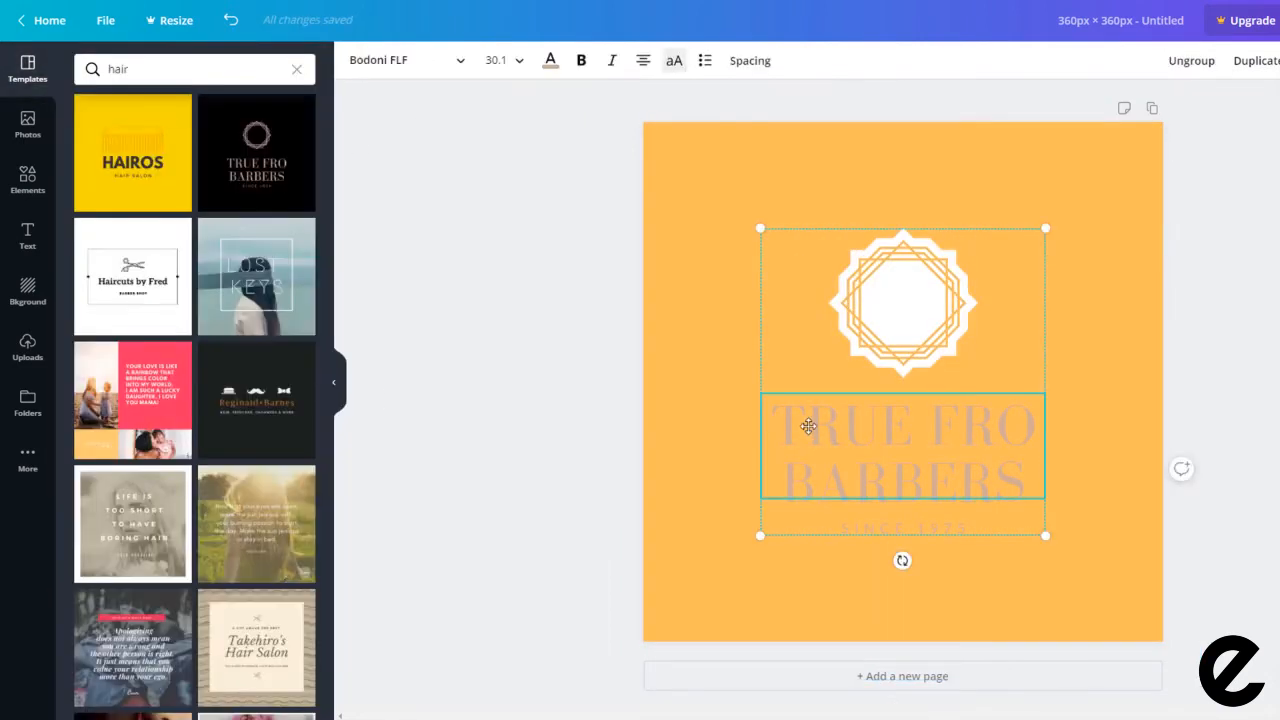
{"action": "double_click", "coordinate": [812, 430]}
{"action": "type", "text": "PLANET HAIRDRESSING"}
{"action": "key", "text": "ctrl+a"}
{"action": "left_click", "coordinate": [519, 61]}
{"action": "left_click", "coordinate": [503, 352]}
{"action": "left_click", "coordinate": [519, 61]}
{"action": "left_click", "coordinate": [503, 320]}
{"action": "left_click", "coordinate": [550, 61]}
{"action": "left_click", "coordinate": [215, 120]}
Step: Make the SINCE line white and change its year to 2019
{"action": "left_click", "coordinate": [859, 516]}
{"action": "left_click", "coordinate": [550, 61]}
{"action": "left_click", "coordinate": [215, 120]}
{"action": "double_click", "coordinate": [945, 519]}
{"action": "left_click_drag", "start_coordinate": [920, 519], "coordinate": [971, 519]}
{"action": "type", "text": "2019"}
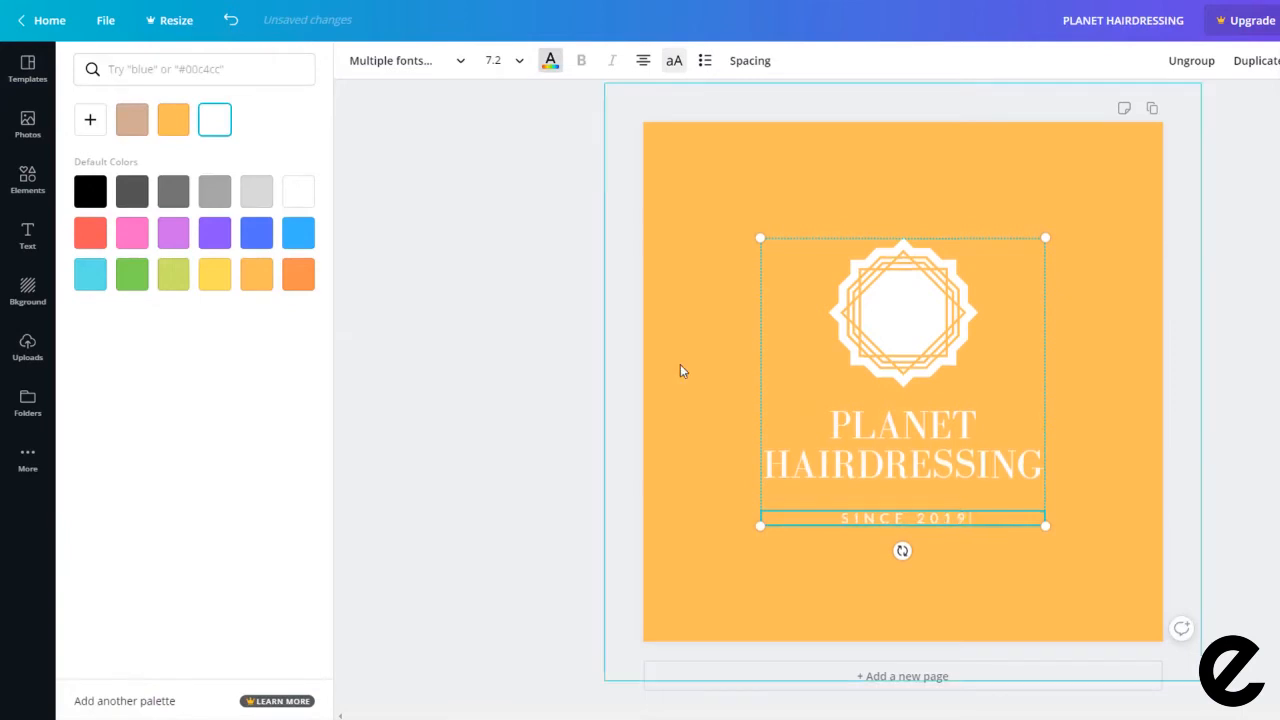
{"action": "left_click", "coordinate": [546, 369]}
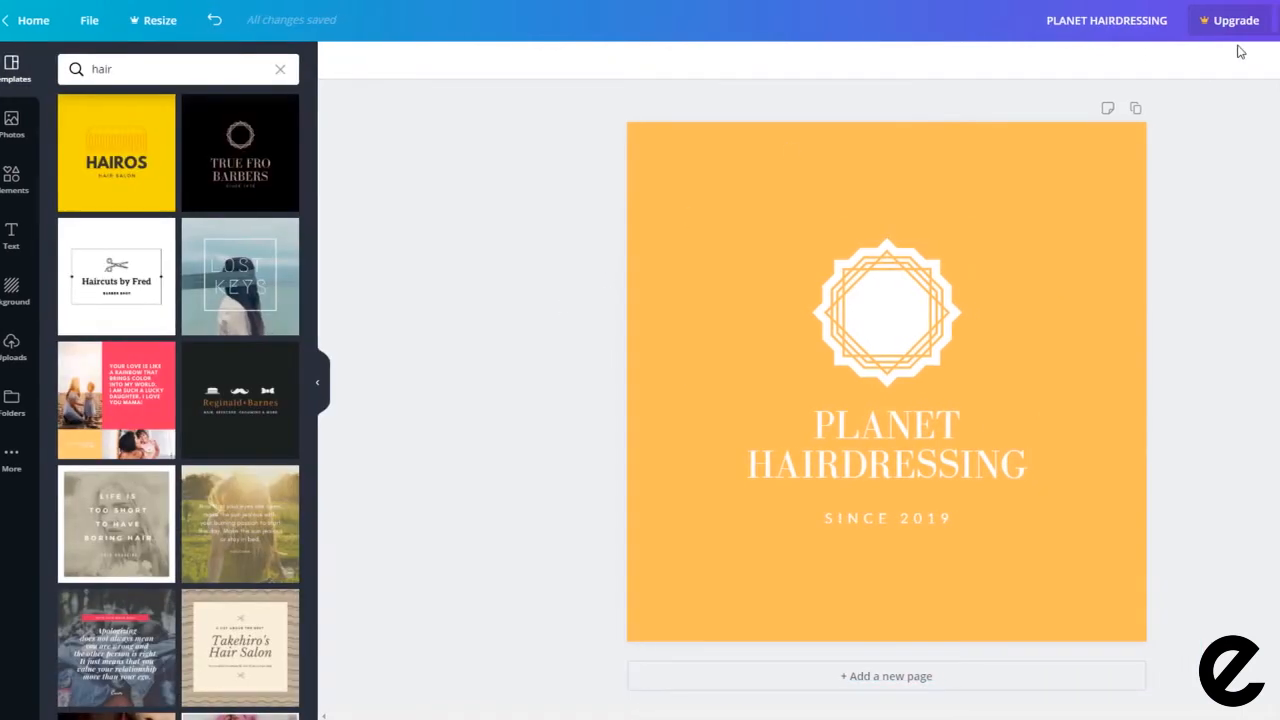
Step: Download the PLANET HAIRDRESSING logo design from Canva as a PNG file
{"action": "left_click", "coordinate": [1258, 26]}
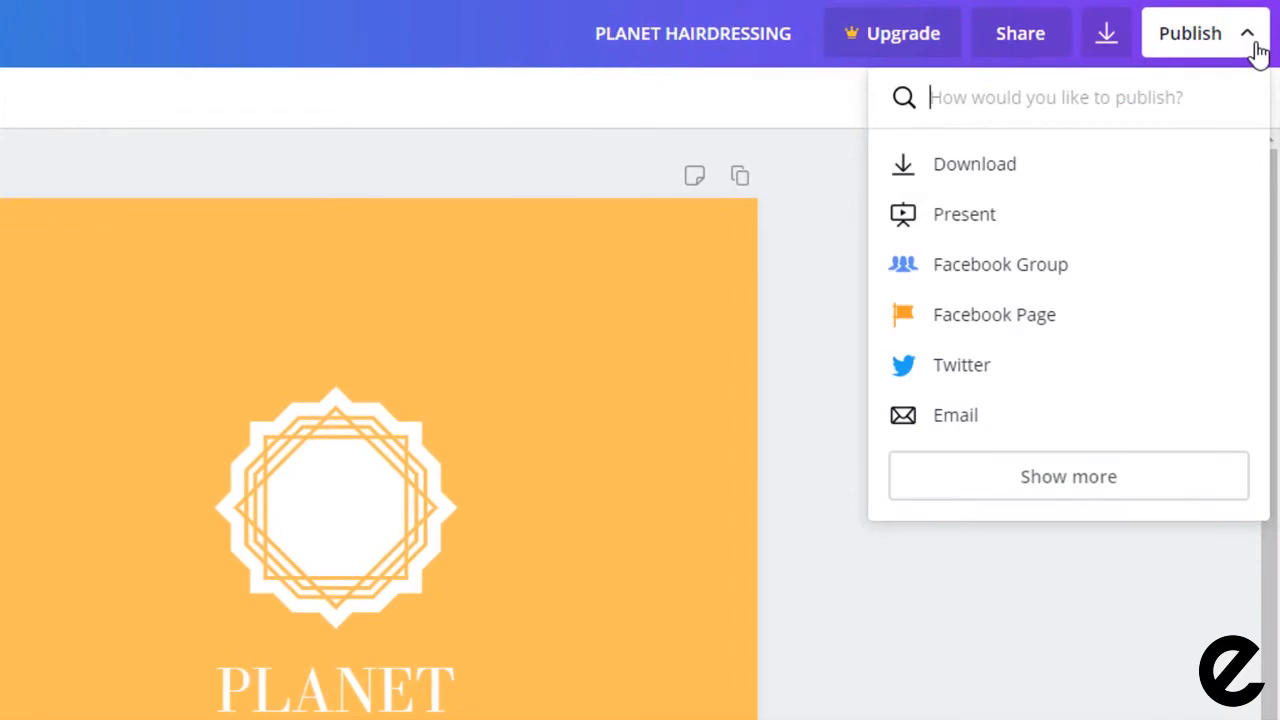
{"action": "left_click", "coordinate": [969, 171]}
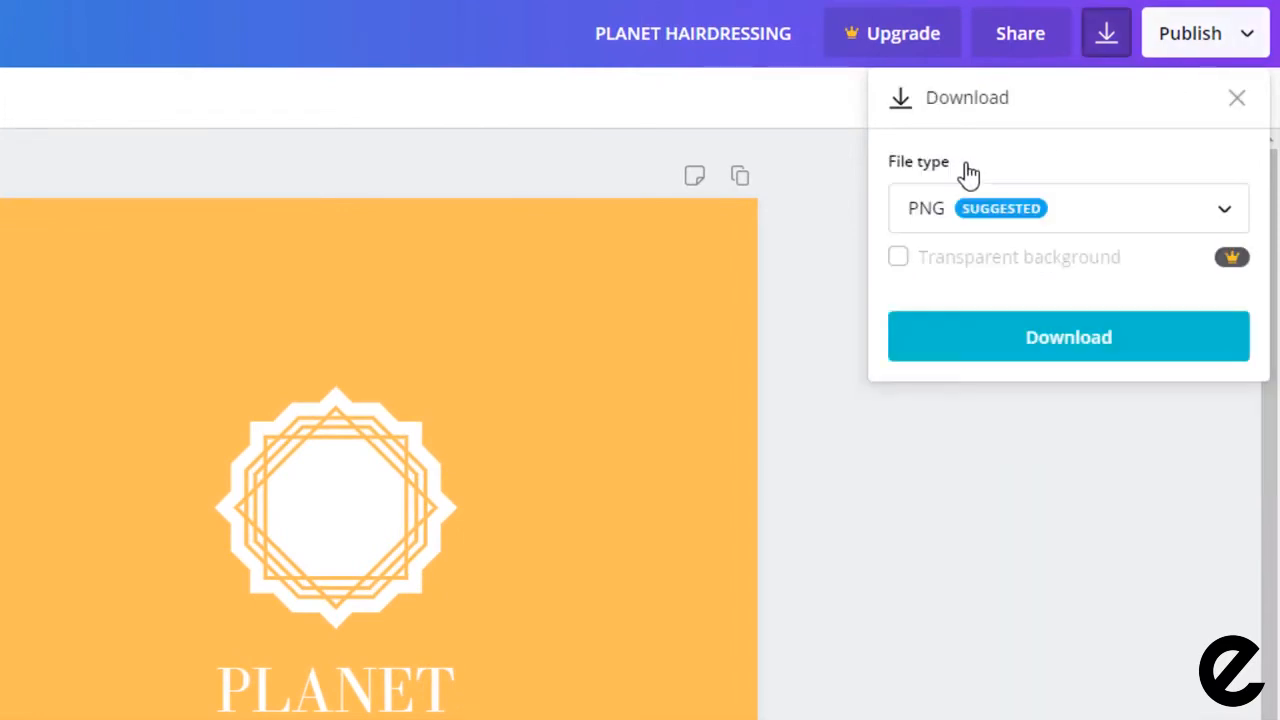
{"action": "left_click", "coordinate": [1020, 344]}
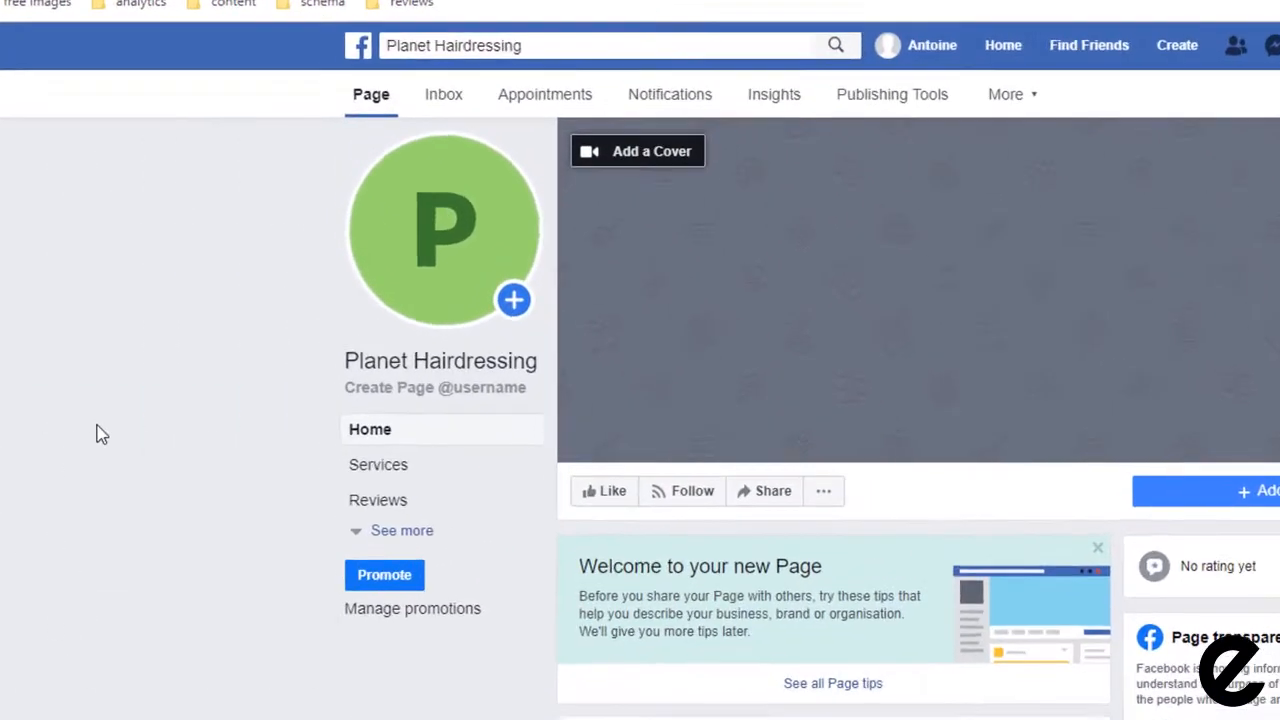
Step: Upload the PLANET HAIRDRESSING image as the profile picture, described 'planet hairdressing logo', and save
{"action": "mouse_move", "coordinate": [353, 207]}
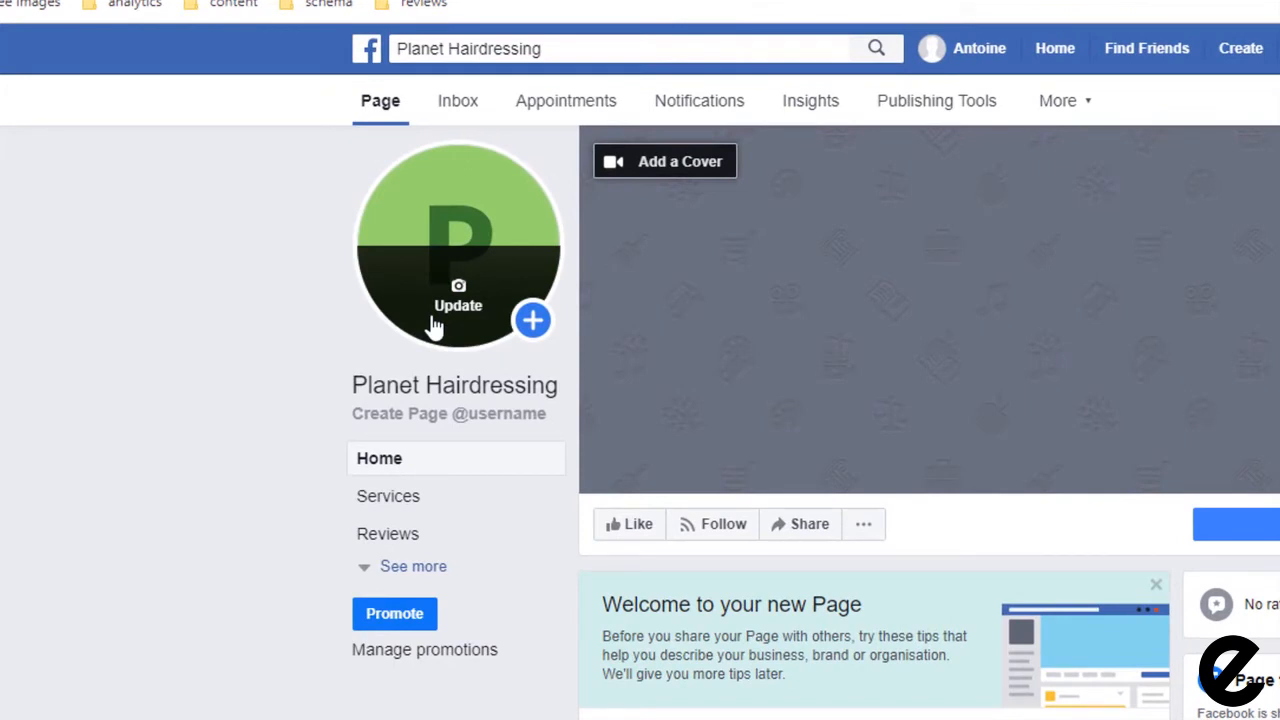
{"action": "left_click", "coordinate": [434, 328]}
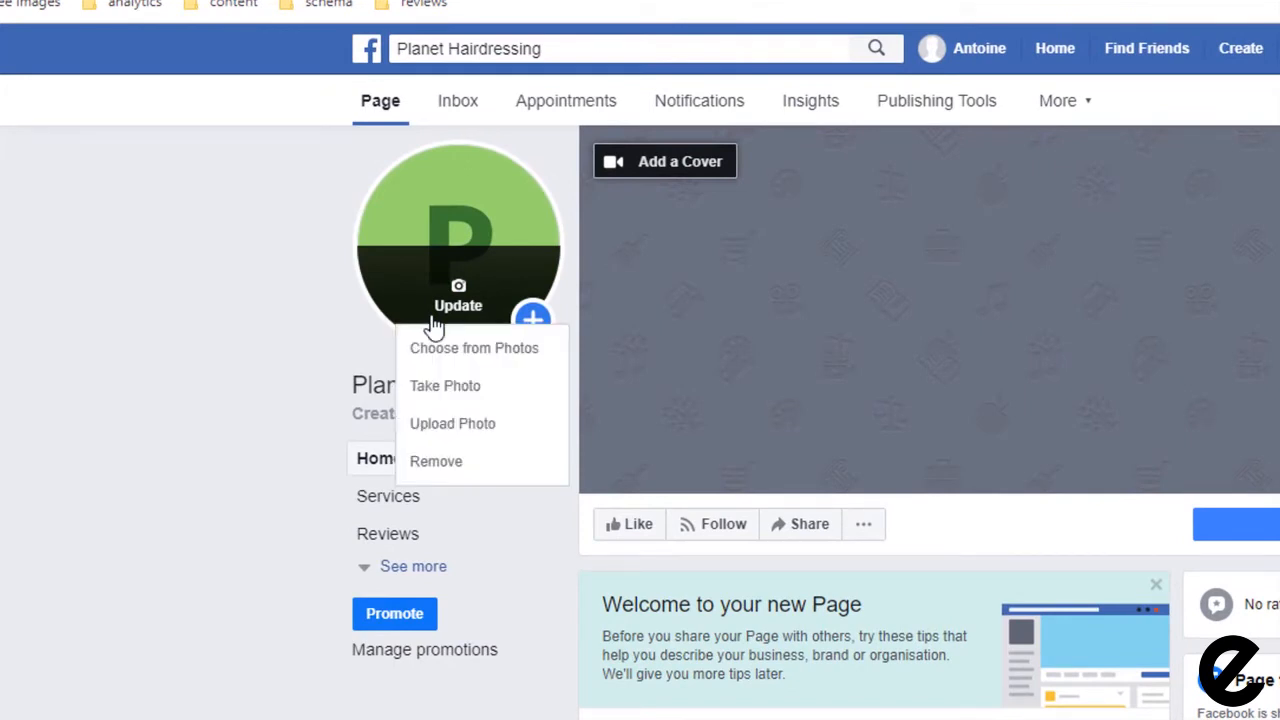
{"action": "left_click", "coordinate": [461, 428]}
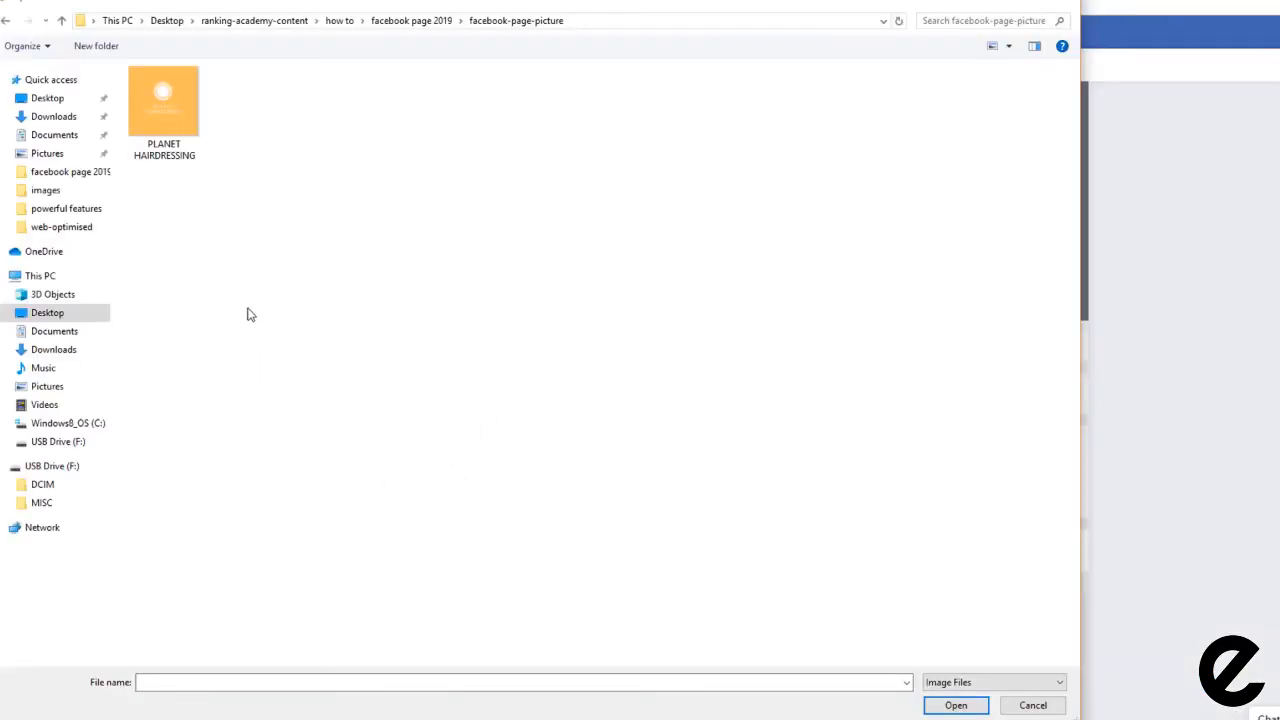
{"action": "left_click", "coordinate": [162, 125]}
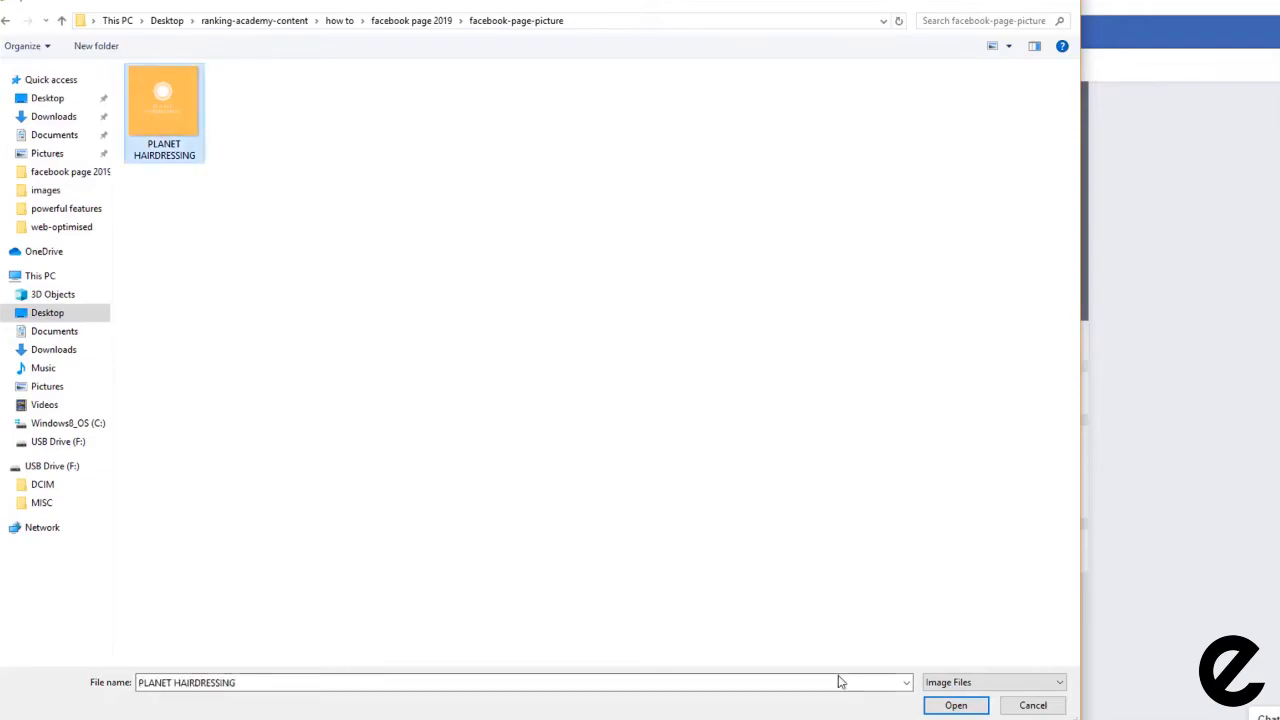
{"action": "left_click", "coordinate": [956, 705]}
{"action": "left_click", "coordinate": [486, 163]}
{"action": "type", "text": "planet hairdressing logo"}
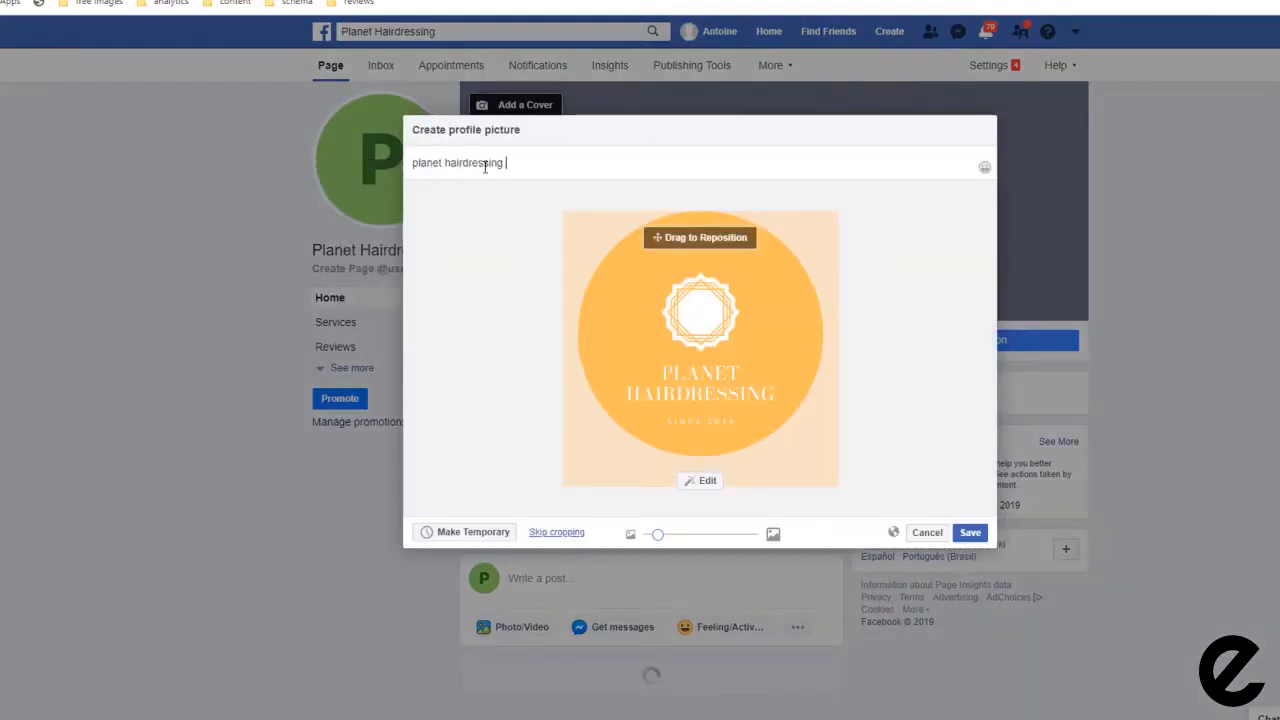
{"action": "left_click", "coordinate": [970, 533]}
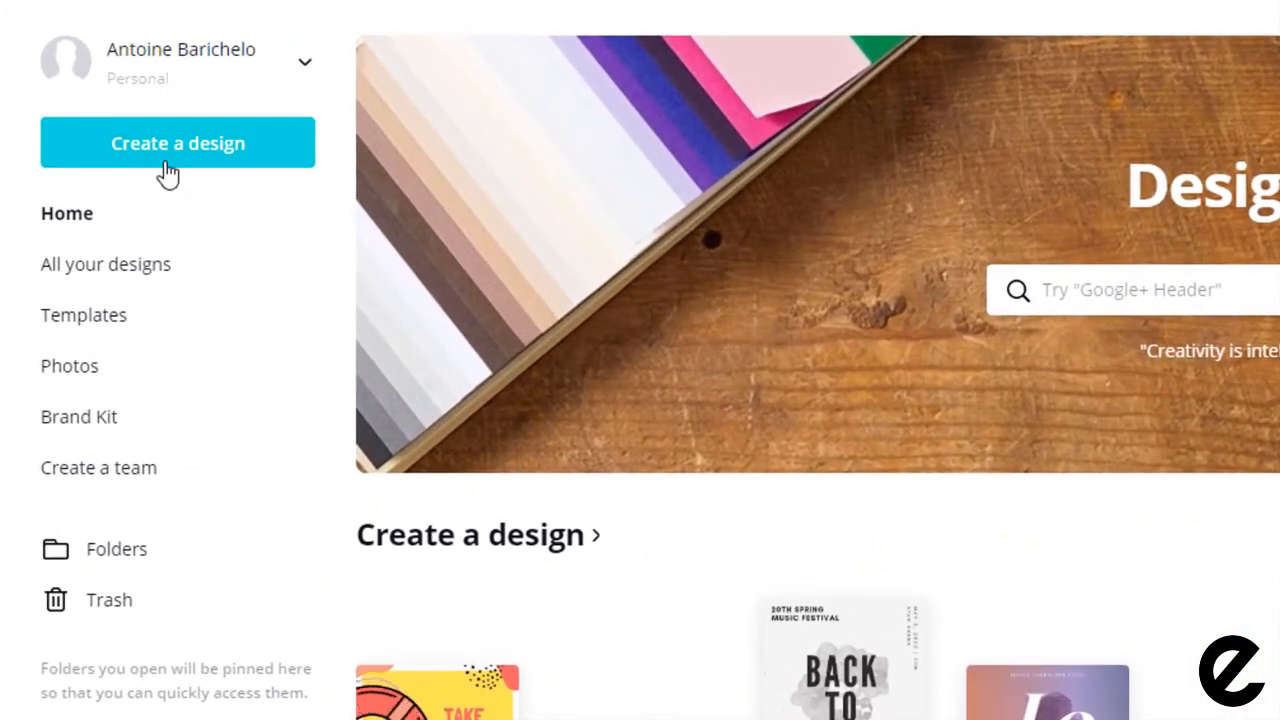
Step: Start a Facebook cover design from the West Glide Salon hair salon template
{"action": "left_click", "coordinate": [166, 162]}
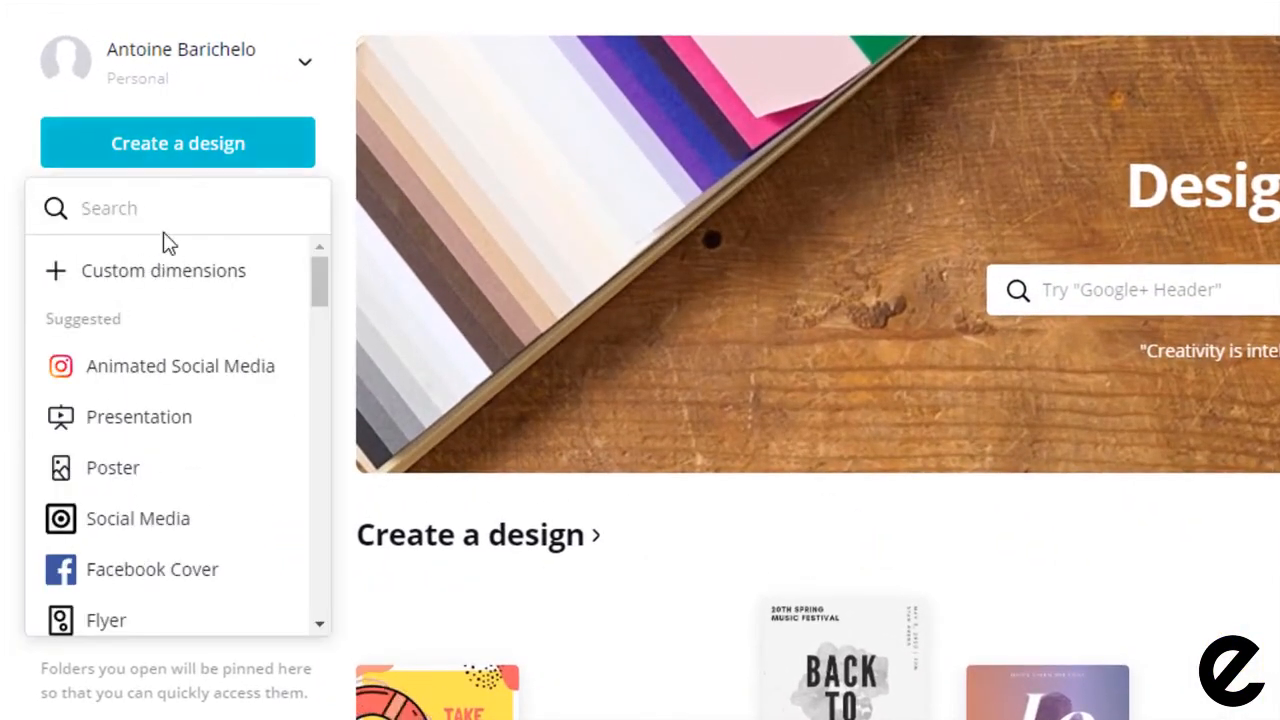
{"action": "type", "text": "facebook cover"}
{"action": "left_click", "coordinate": [146, 269]}
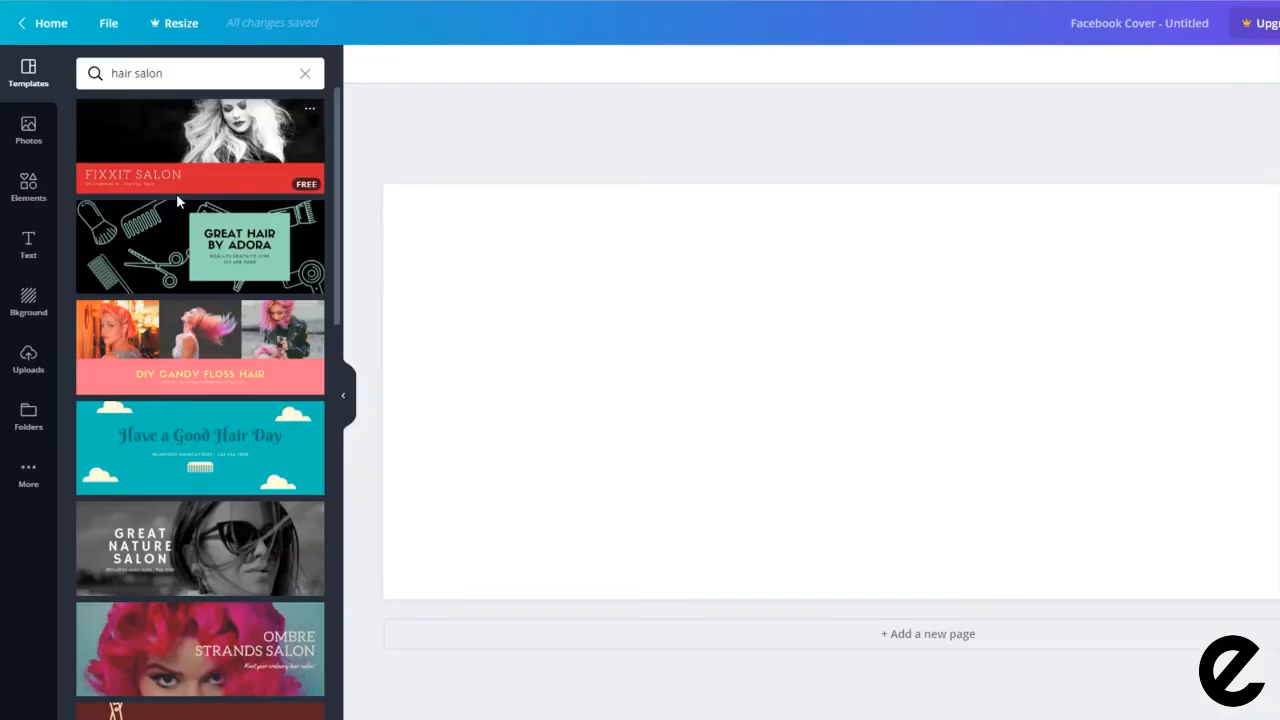
{"action": "scroll", "coordinate": [176, 200], "scroll_direction": "down", "scroll_amount": 4}
{"action": "scroll", "coordinate": [174, 204], "scroll_direction": "down", "scroll_amount": 15}
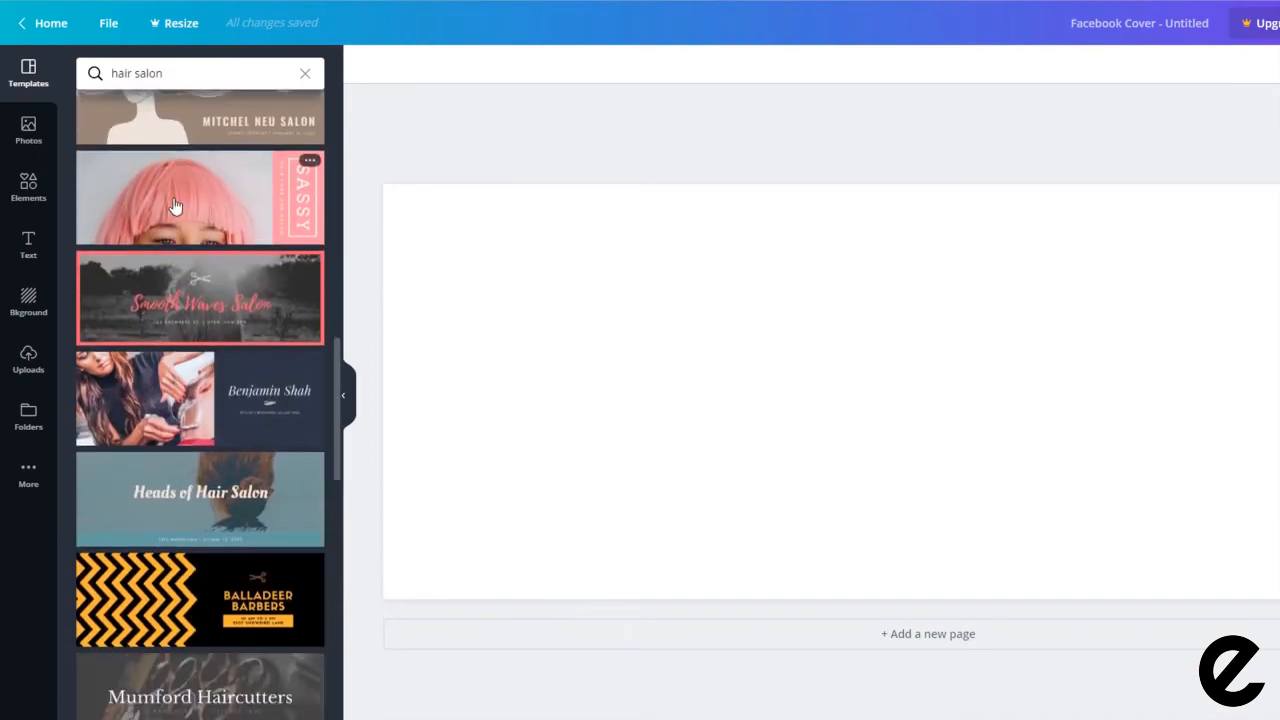
{"action": "left_click", "coordinate": [243, 421]}
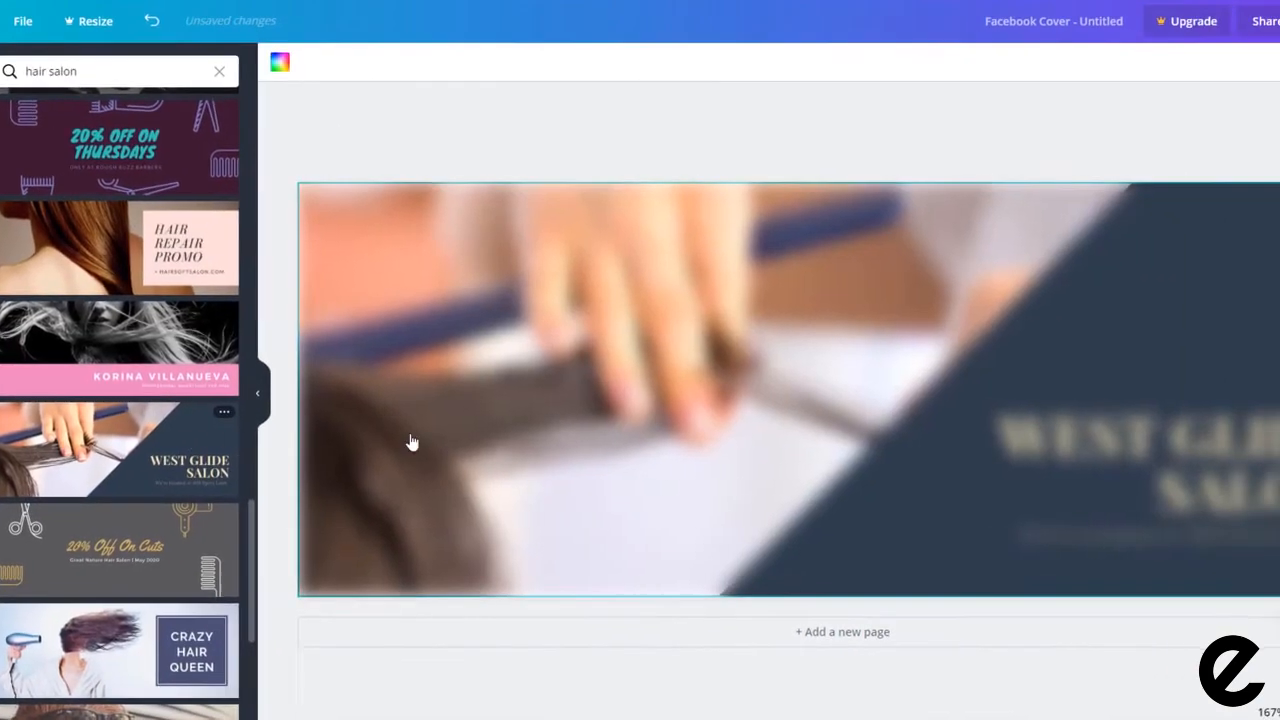
Step: Recolour the navy diagonal shape orange and make the salon text white
{"action": "left_click", "coordinate": [1080, 279]}
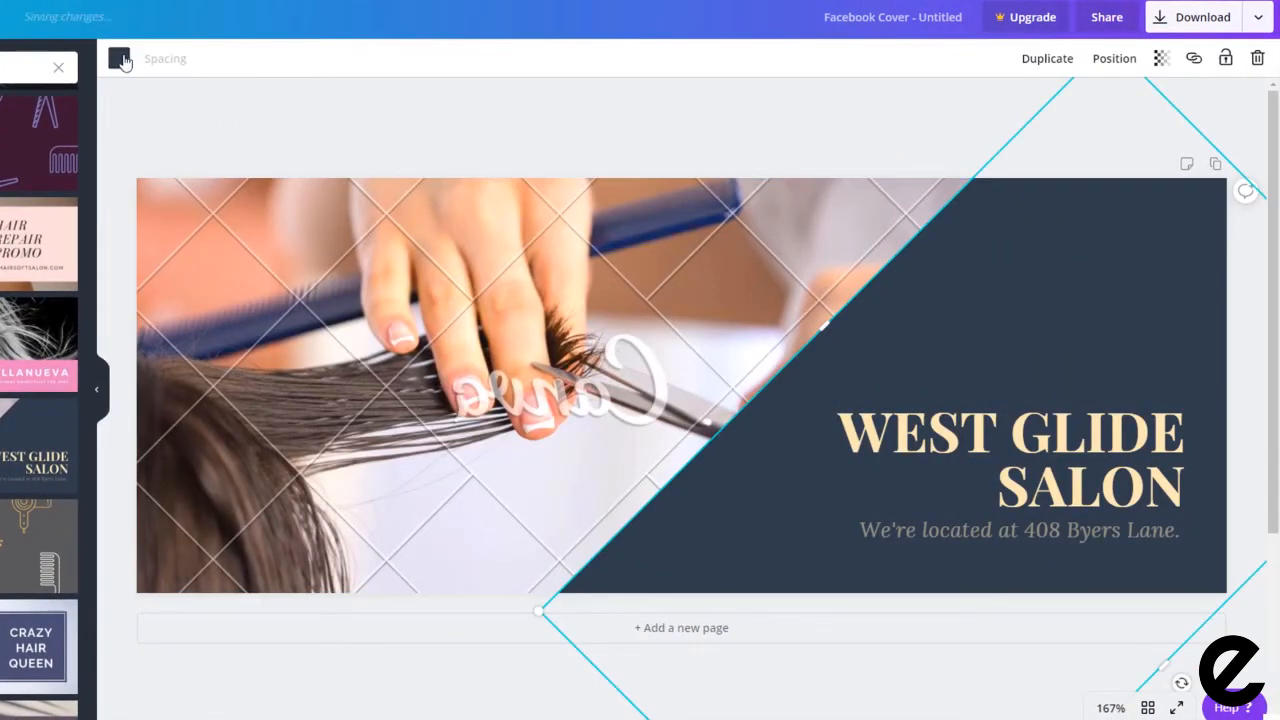
{"action": "left_click", "coordinate": [119, 58]}
{"action": "left_click", "coordinate": [17, 278]}
{"action": "left_click", "coordinate": [1000, 450]}
{"action": "left_click", "coordinate": [60, 193]}
Step: Replace the heading with 'Planet HAIRDRESSING' and widen the text box to fit
{"action": "left_click", "coordinate": [1018, 530]}
{"action": "key", "text": "Delete"}
{"action": "double_click", "coordinate": [1172, 466]}
{"action": "type", "text": "Planet HAIRDRESSING"}
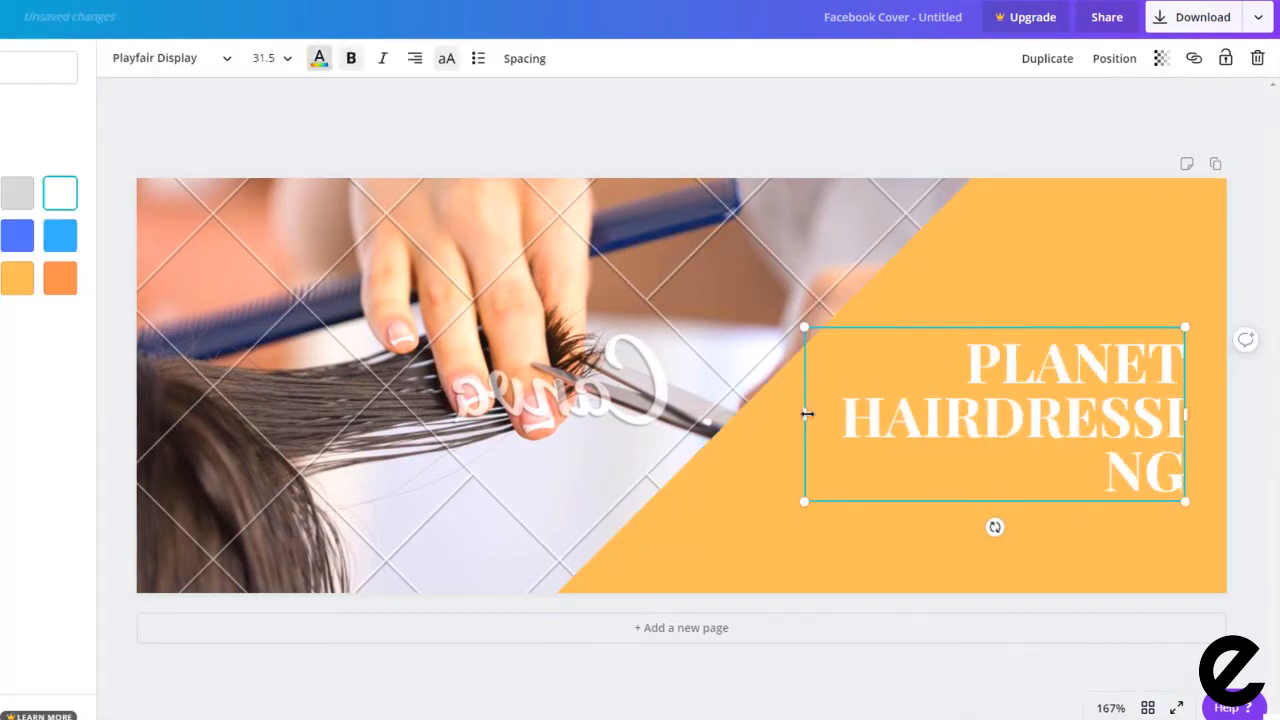
{"action": "left_click_drag", "start_coordinate": [809, 414], "coordinate": [762, 414]}
{"action": "left_click", "coordinate": [803, 556]}
Step: Swap the hair-cutting photo for the windswept hair stock photo
{"action": "left_click", "coordinate": [733, 320]}
{"action": "left_click", "coordinate": [28, 125]}
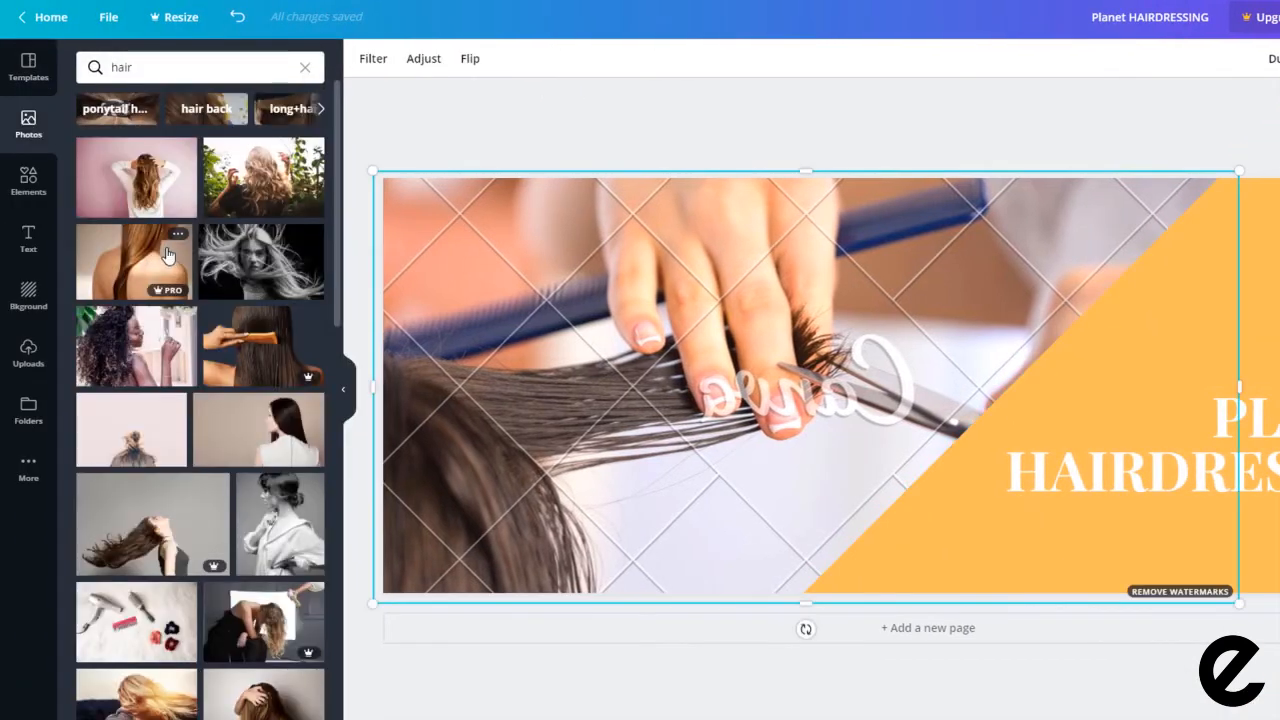
{"action": "left_click_drag", "start_coordinate": [245, 265], "coordinate": [565, 290]}
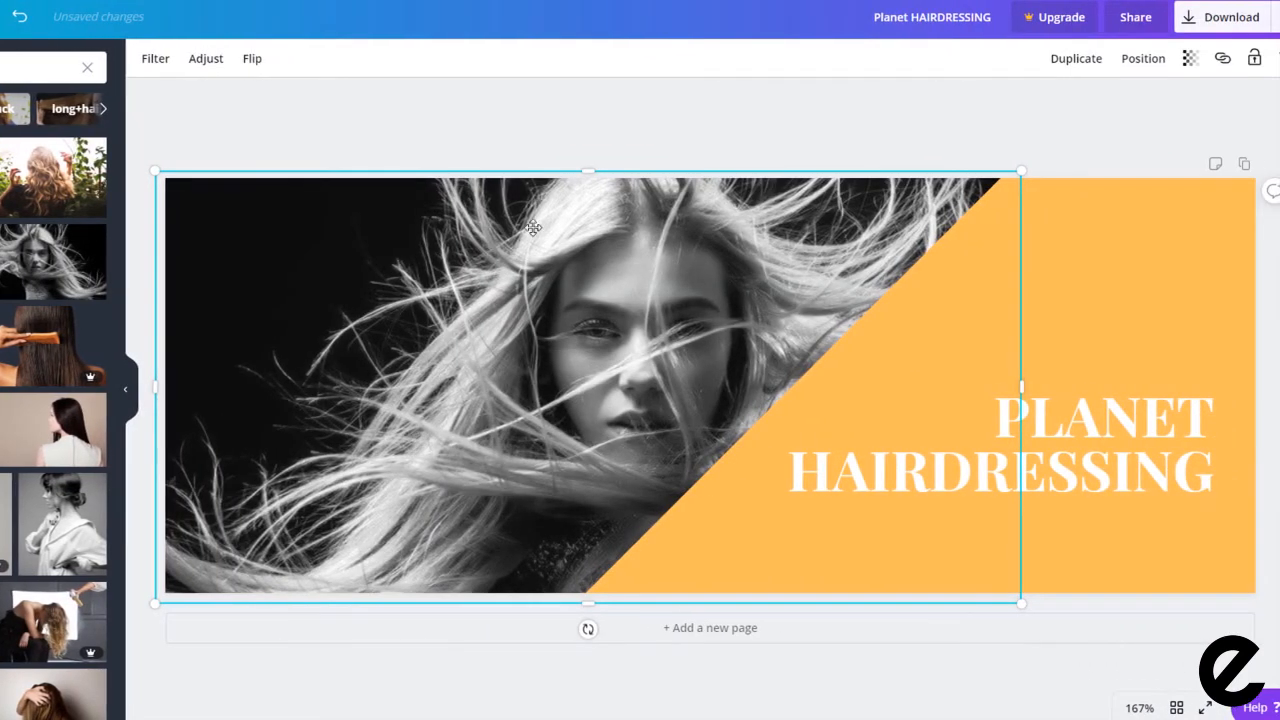
{"action": "left_click", "coordinate": [577, 137]}
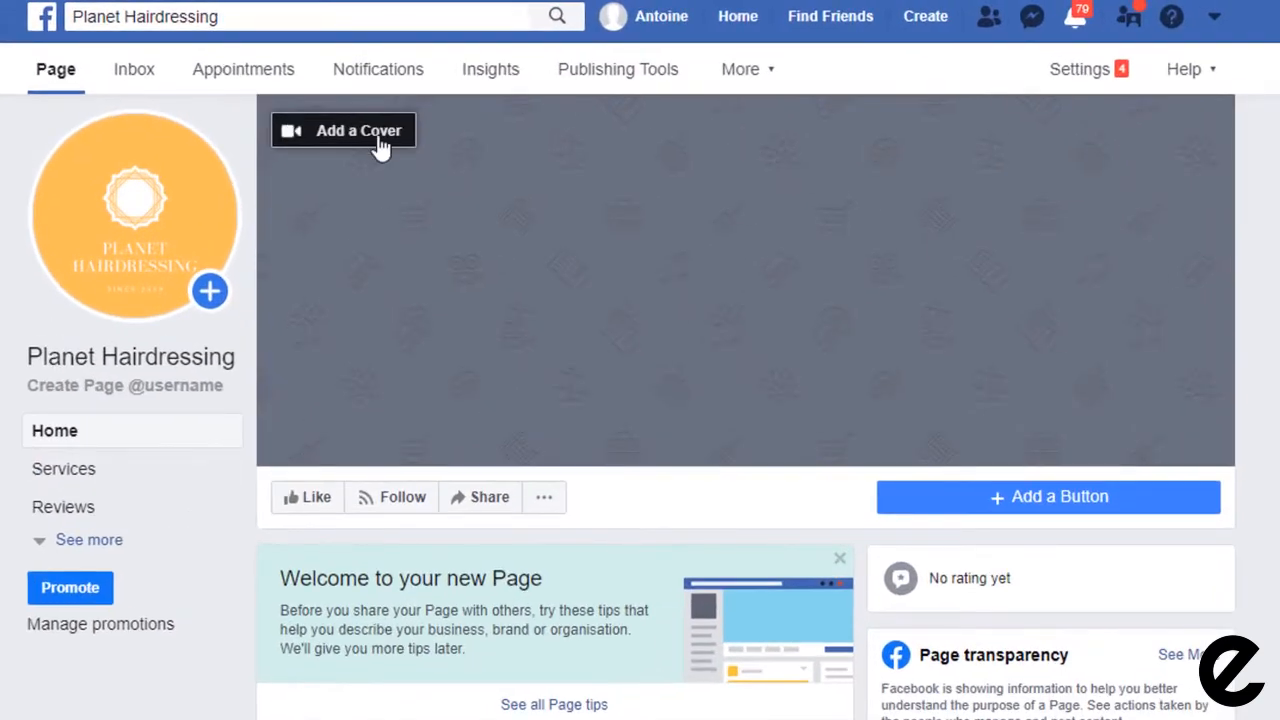
Step: Upload 'Planet HAIRDRESSING (1)' as the page's cover photo and save it
{"action": "left_click", "coordinate": [383, 139]}
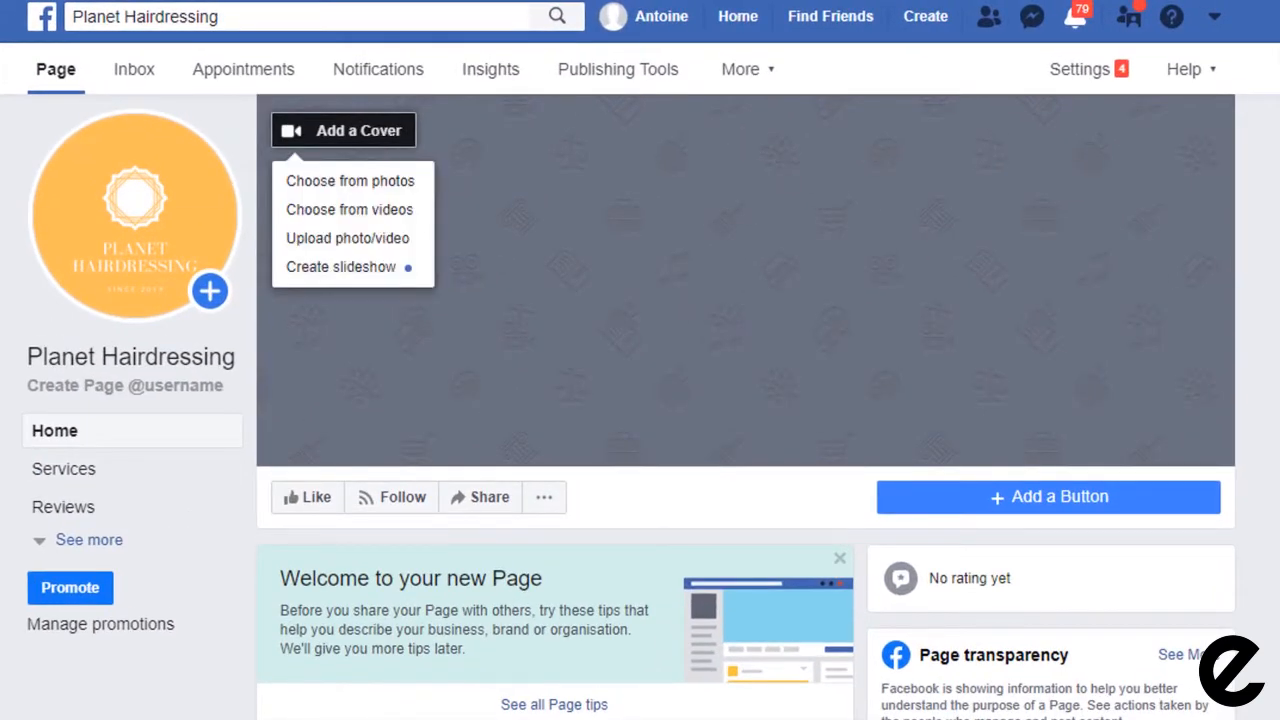
{"action": "left_click", "coordinate": [366, 243]}
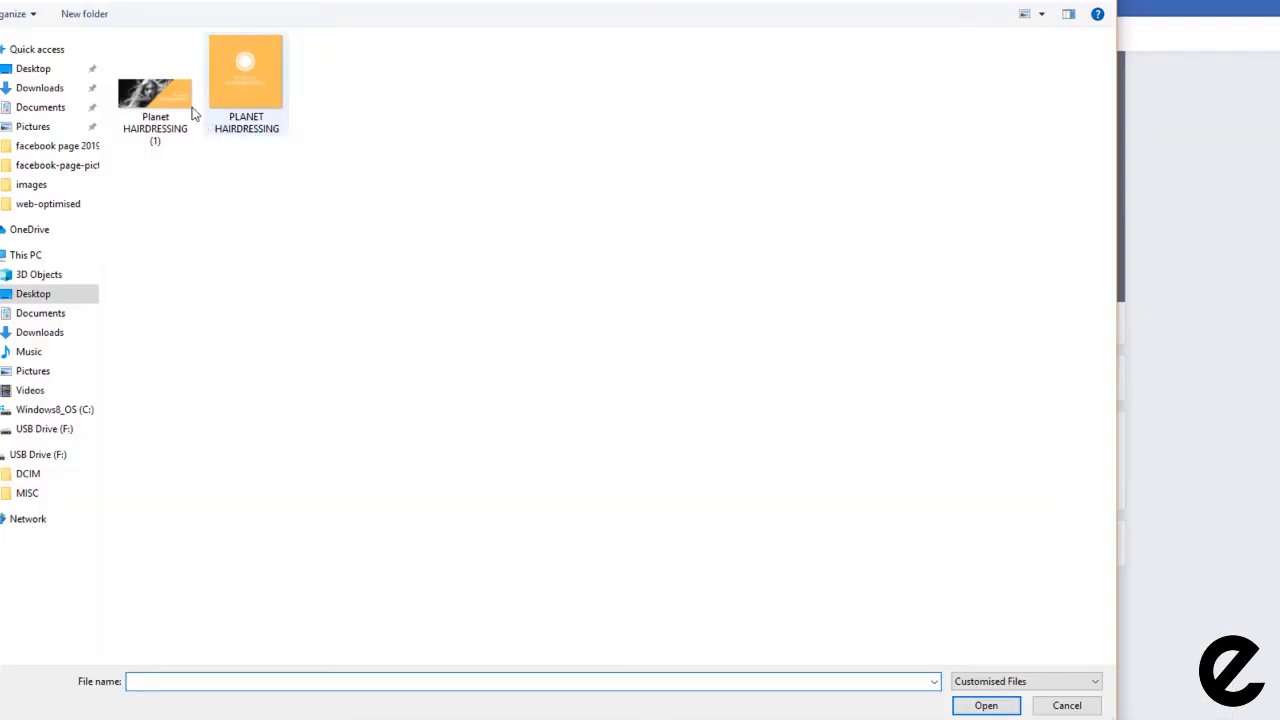
{"action": "left_click", "coordinate": [160, 92]}
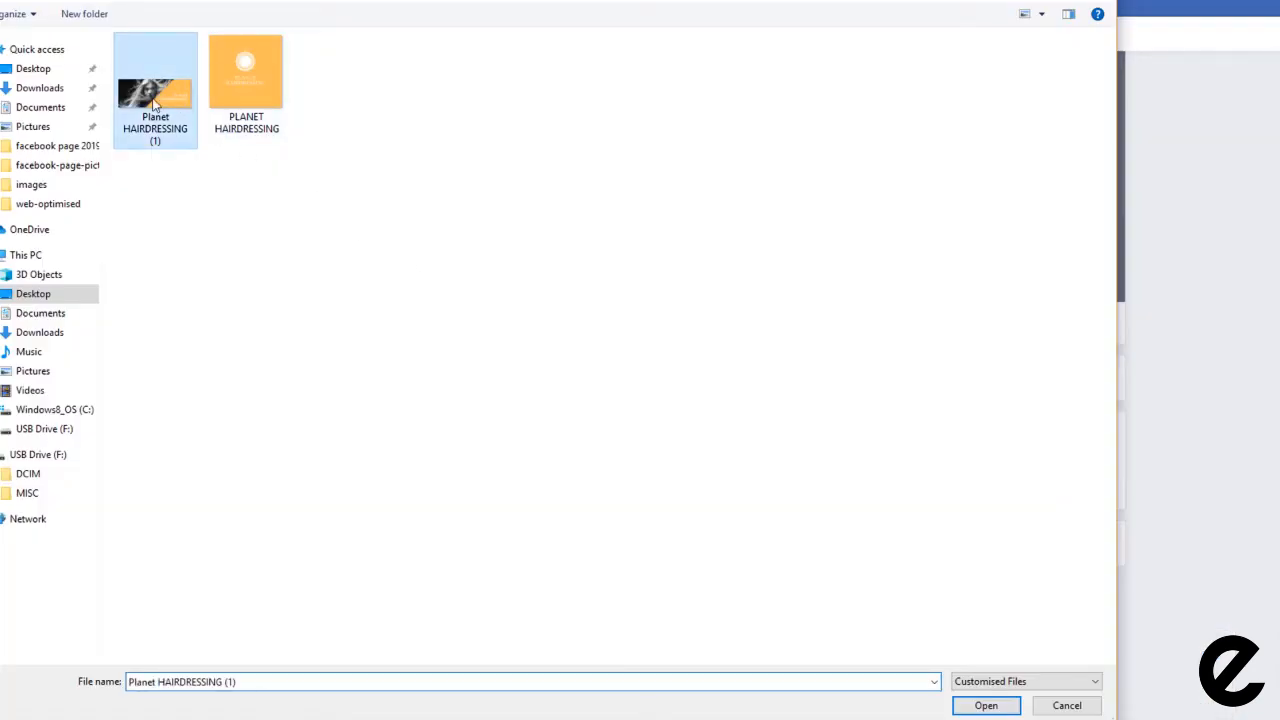
{"action": "left_click", "coordinate": [996, 709]}
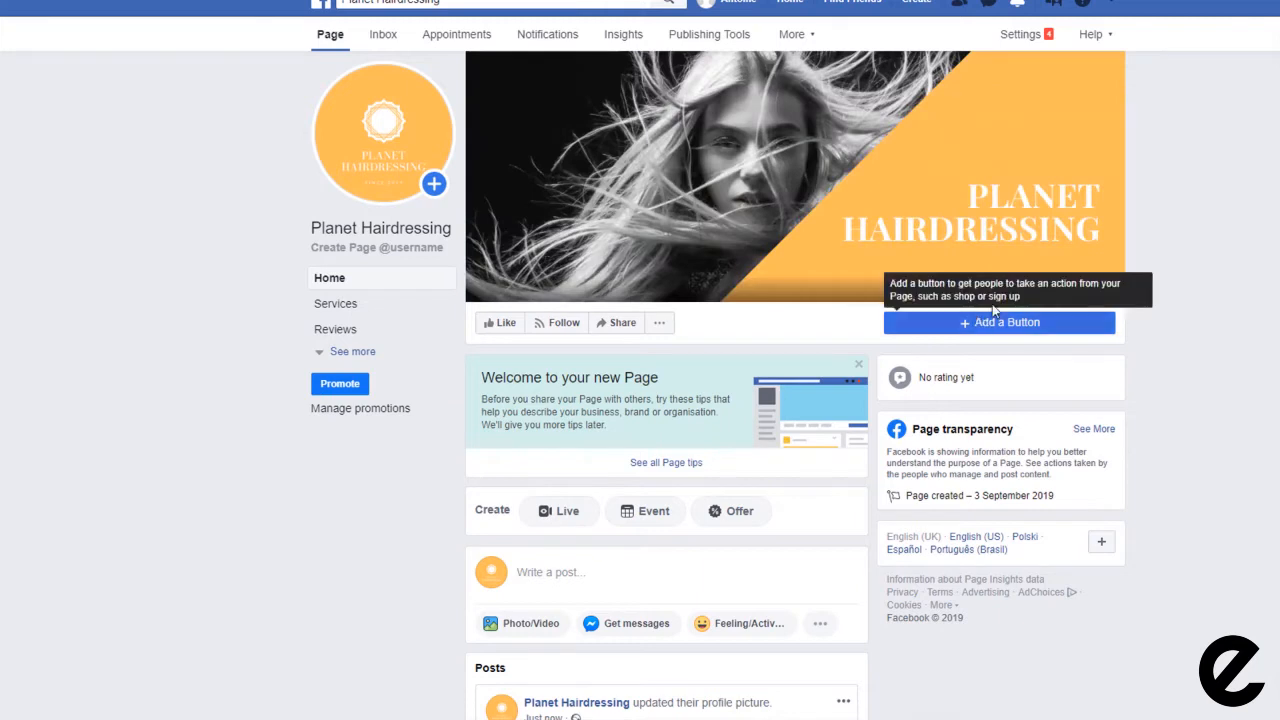
{"action": "left_click", "coordinate": [1048, 286]}
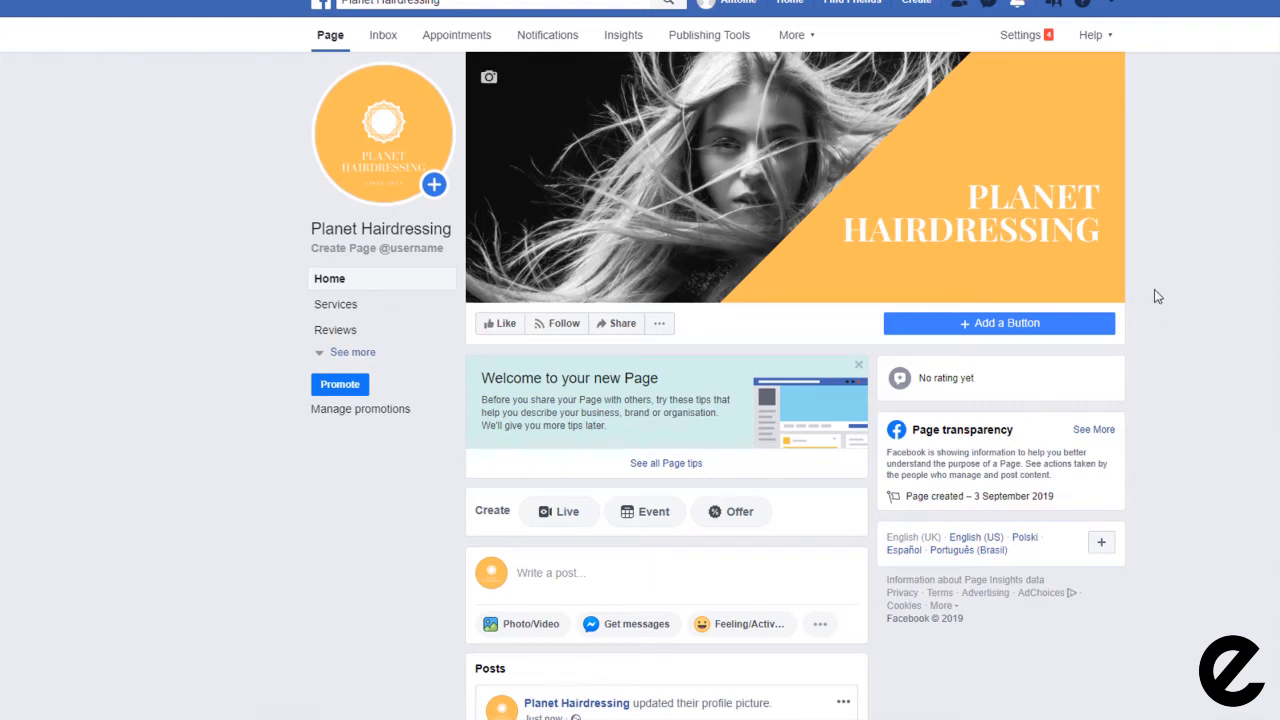
{"action": "left_click", "coordinate": [790, 172]}
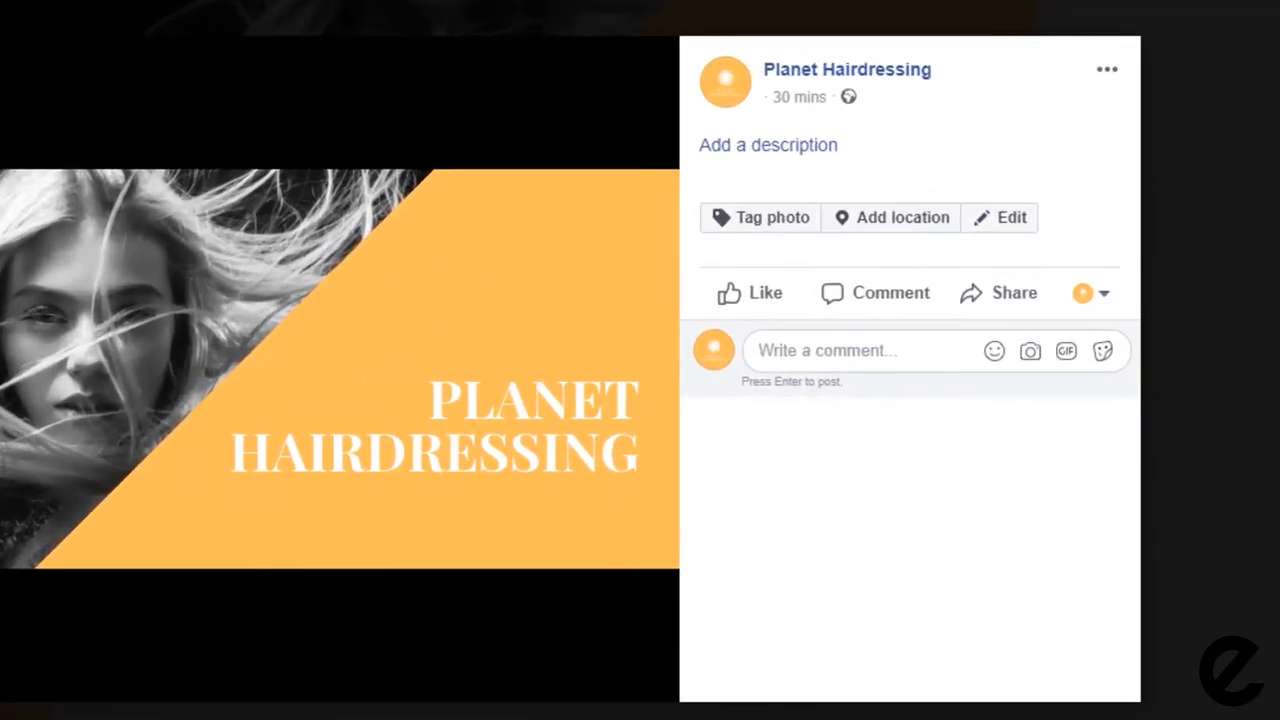
{"action": "left_click", "coordinate": [786, 148]}
{"action": "type", "text": "enter a description here"}
{"action": "key", "text": "Return"}
{"action": "key", "text": "Return"}
{"action": "type", "text": "https://www.planethairdressing.co.uk"}
Step: Tag the cover photo's location as Buckingham Palace, London
{"action": "left_click", "coordinate": [748, 186]}
{"action": "type", "text": "London"}
{"action": "left_click", "coordinate": [815, 228]}
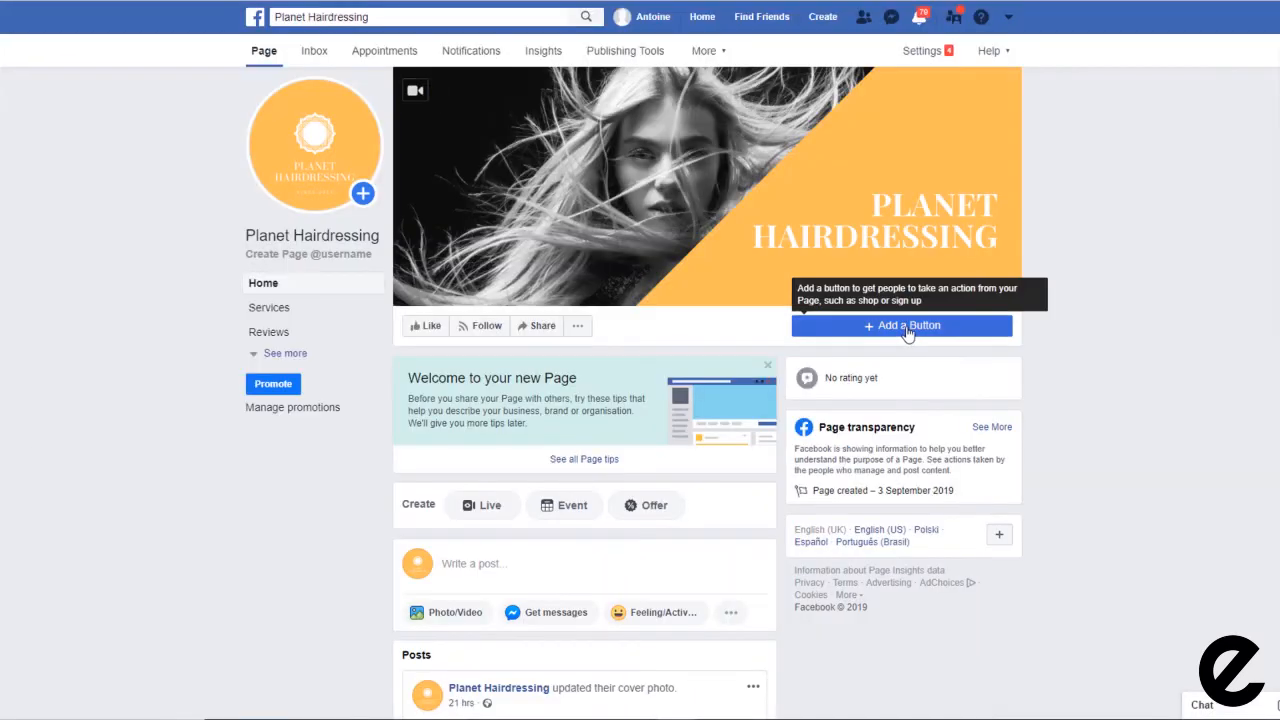
Step: Browse the page's action button categories and choose Call Now under Contact you
{"action": "left_click", "coordinate": [903, 324]}
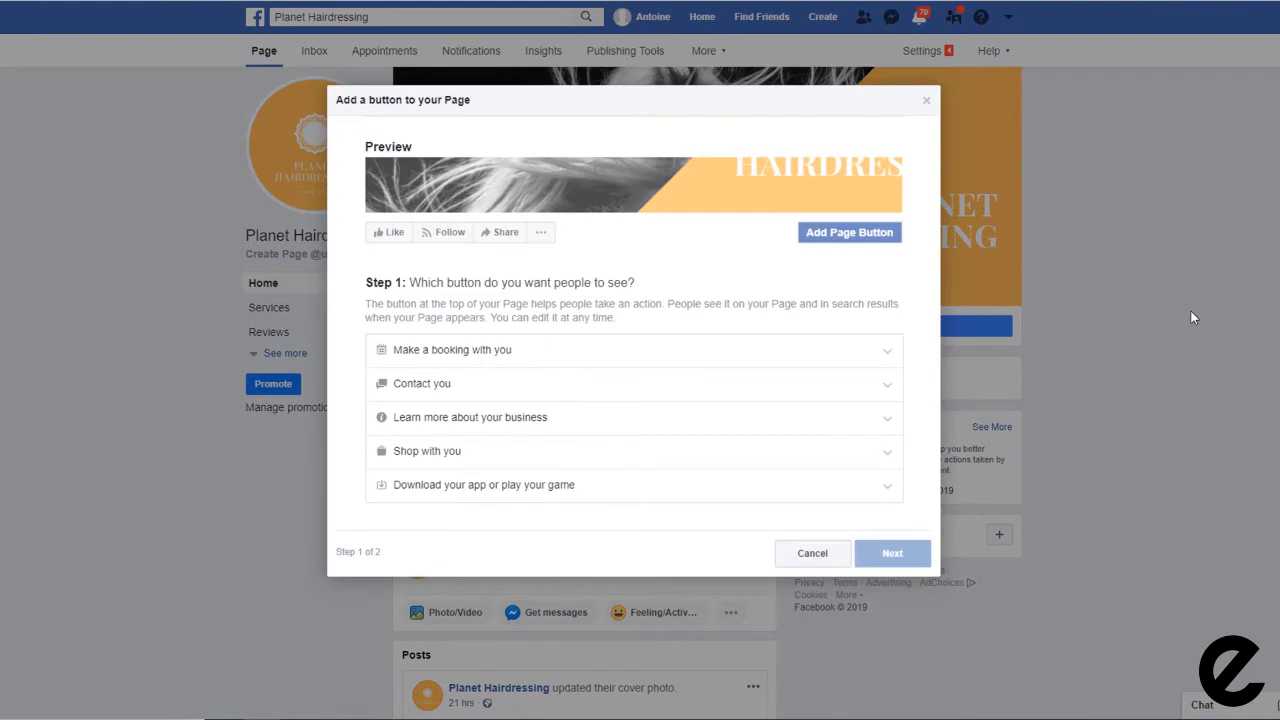
{"action": "left_click", "coordinate": [427, 350]}
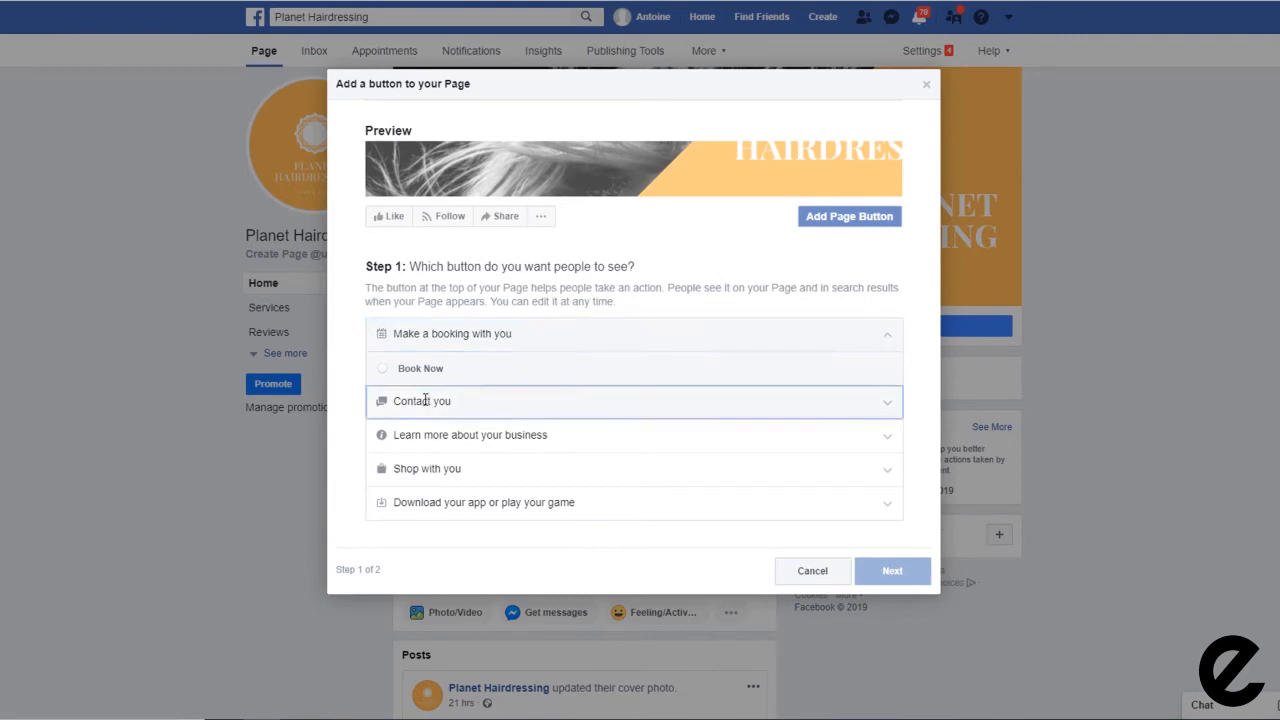
{"action": "left_click", "coordinate": [424, 398]}
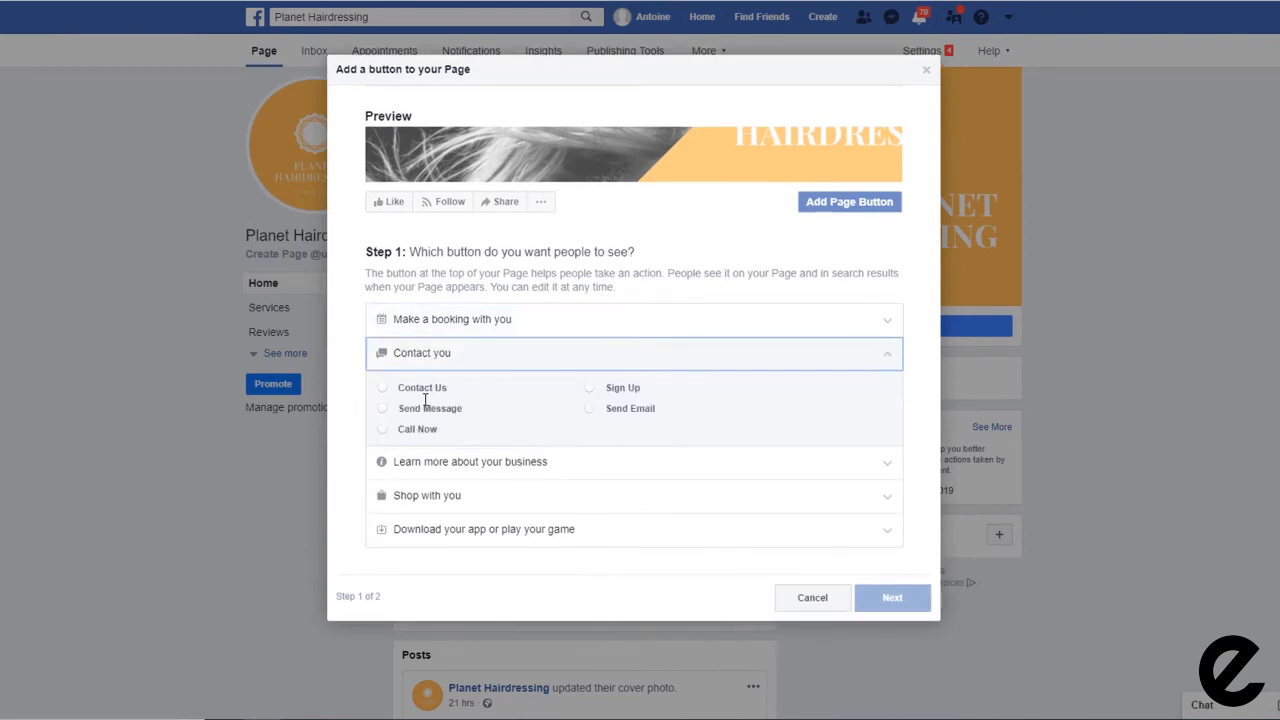
{"action": "left_click", "coordinate": [435, 470]}
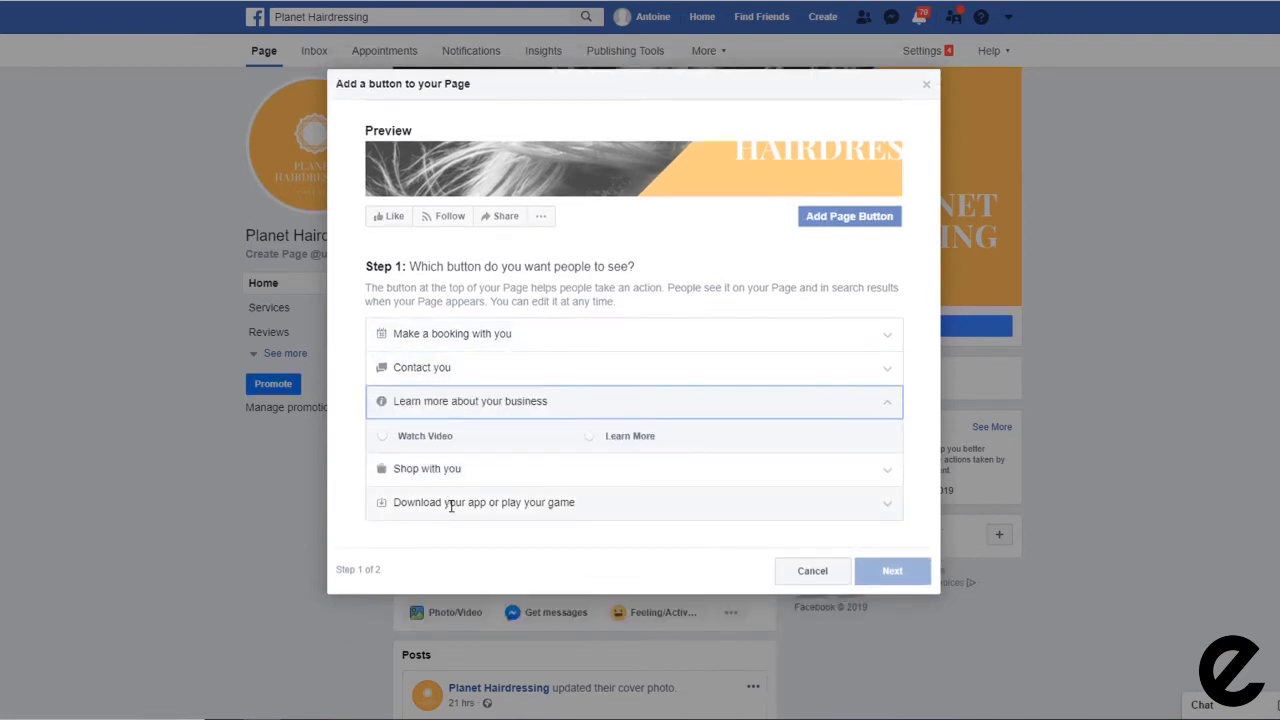
{"action": "left_click", "coordinate": [450, 504]}
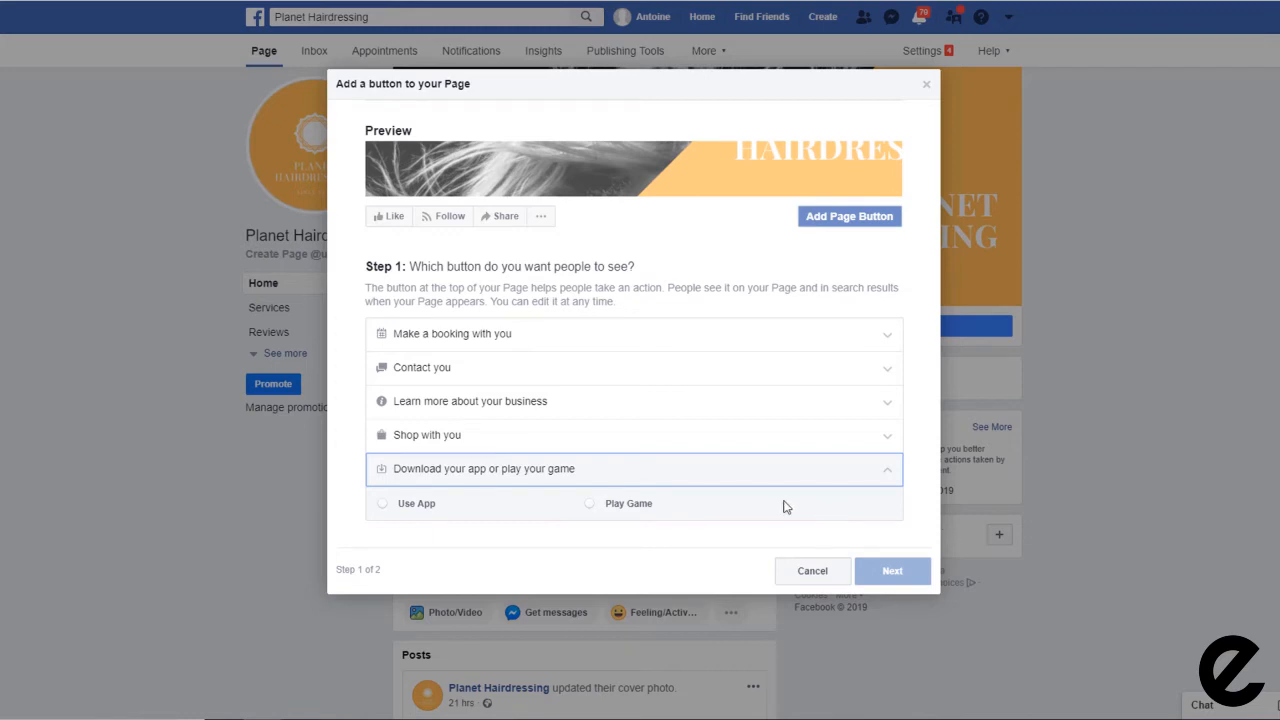
{"action": "left_click", "coordinate": [431, 367]}
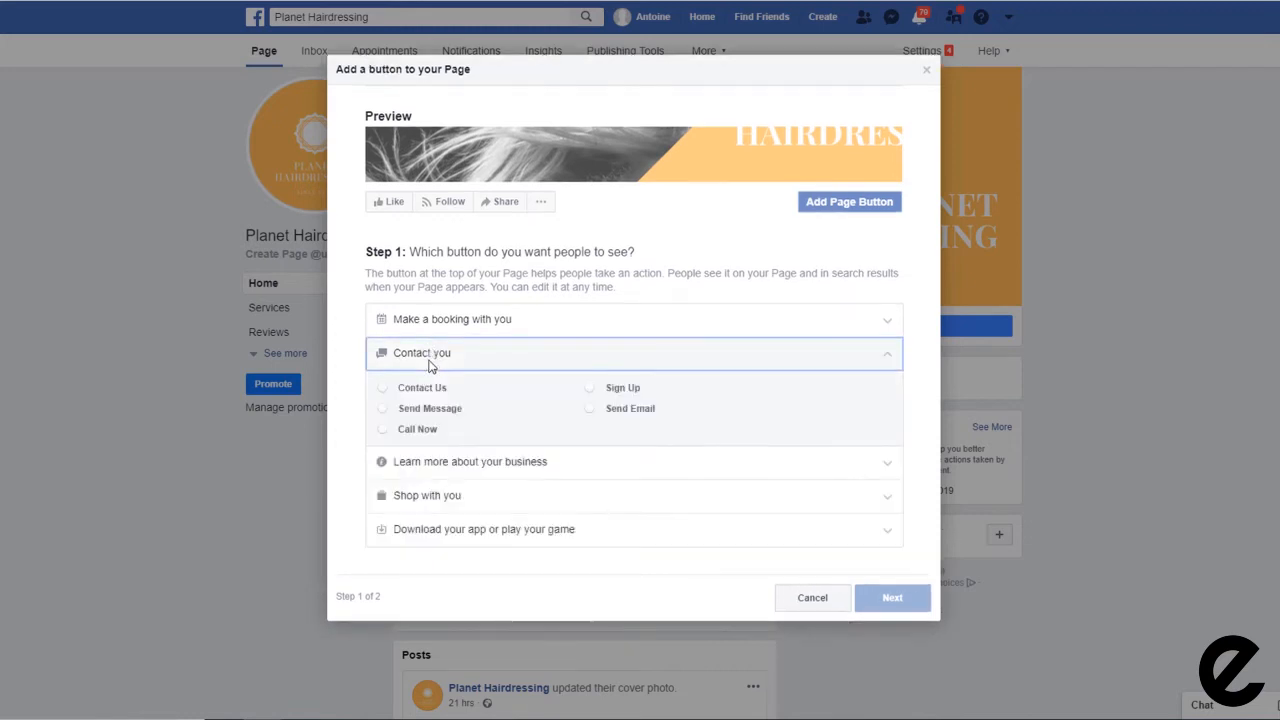
{"action": "left_click", "coordinate": [383, 432]}
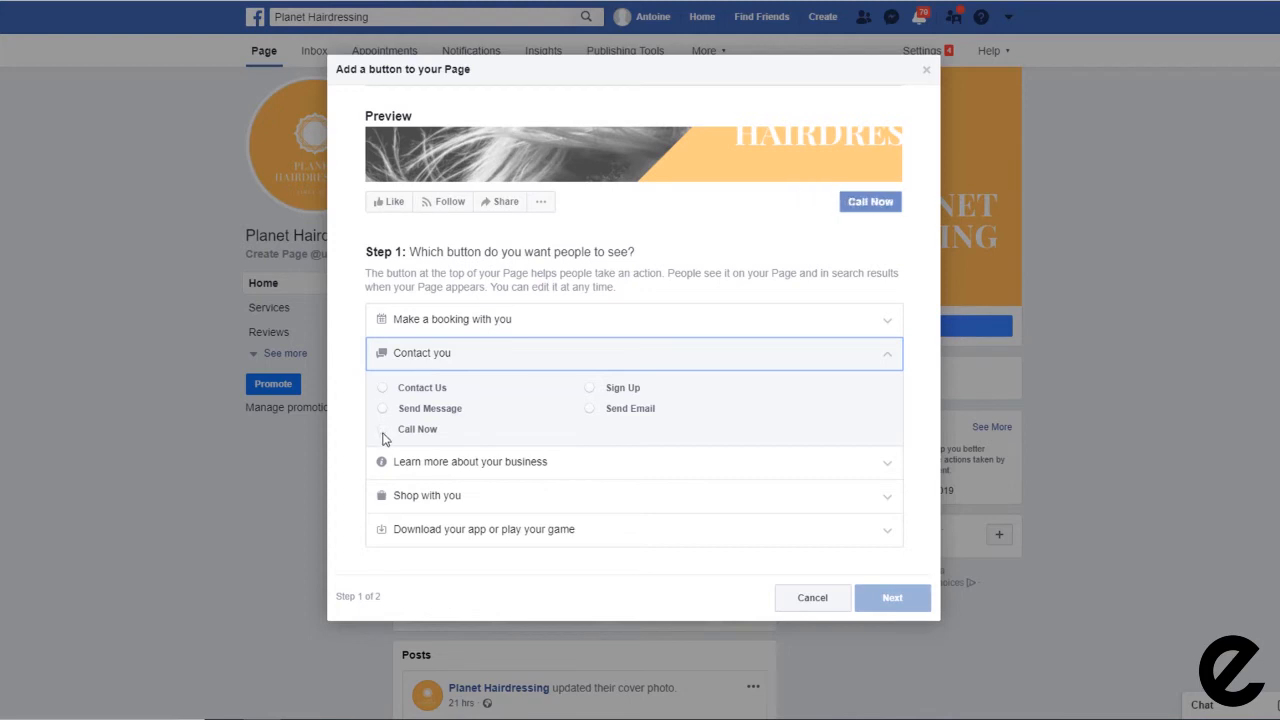
Step: Enter the salon's phone number for the Call Now button, save it and finish
{"action": "left_click", "coordinate": [893, 598]}
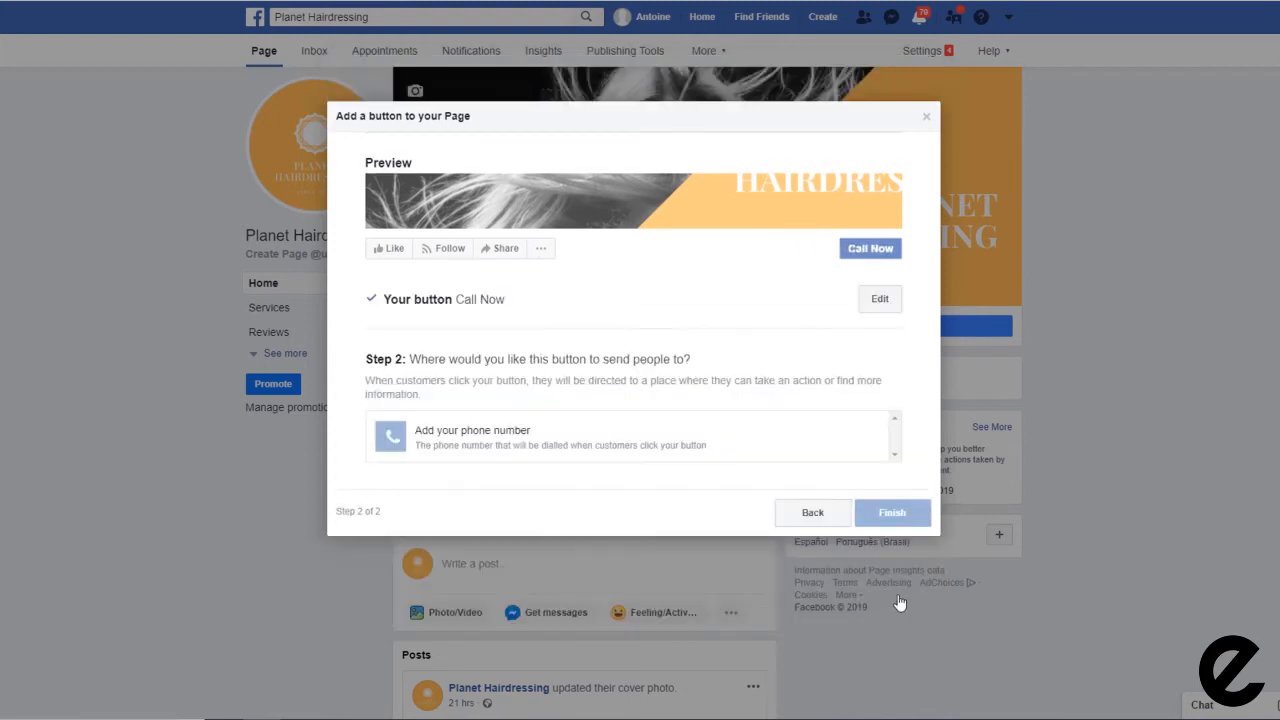
{"action": "left_click", "coordinate": [491, 430]}
{"action": "left_click", "coordinate": [816, 289]}
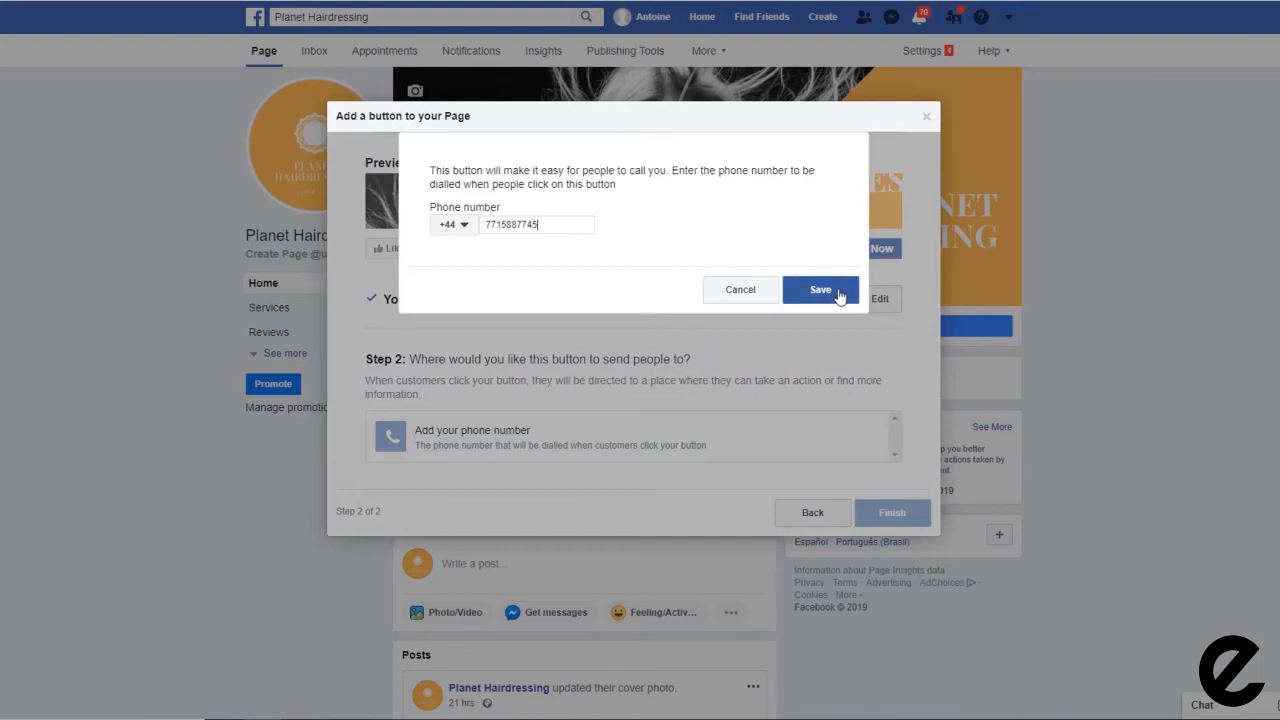
{"action": "left_click", "coordinate": [888, 455]}
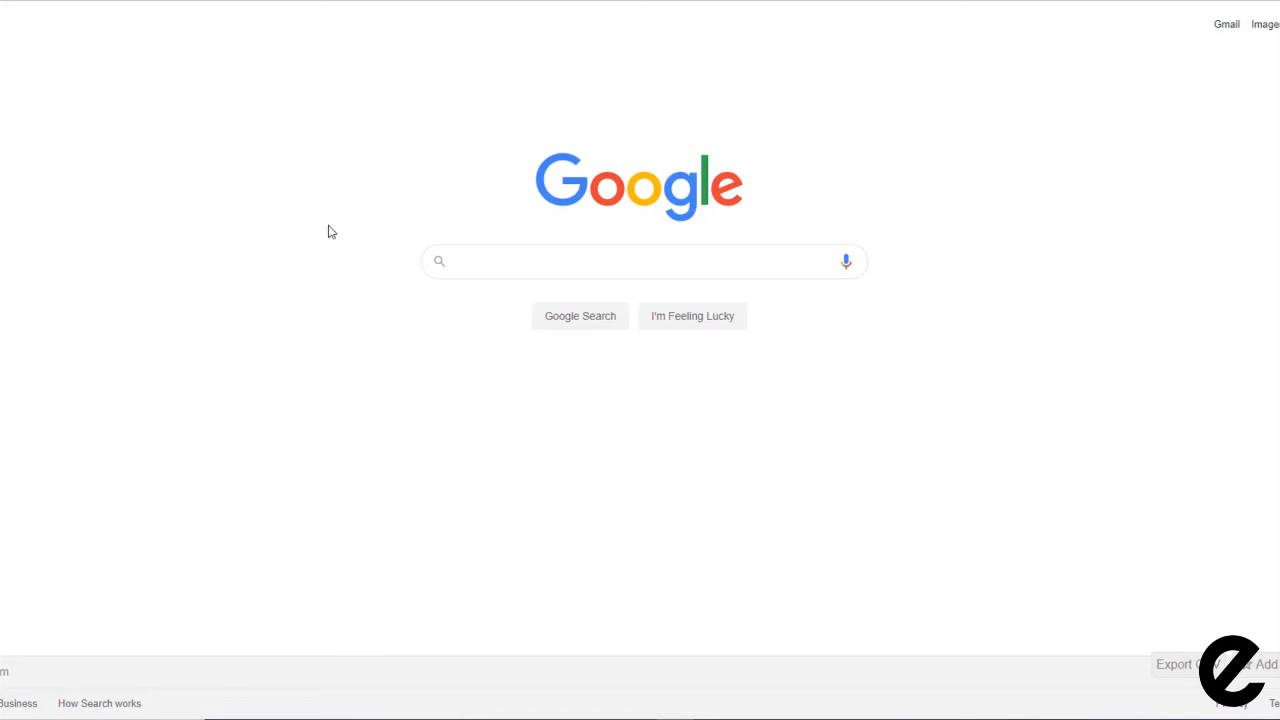
Step: Search Google for 'lucky nail and beauty'
{"action": "type", "text": "lucky nail"}
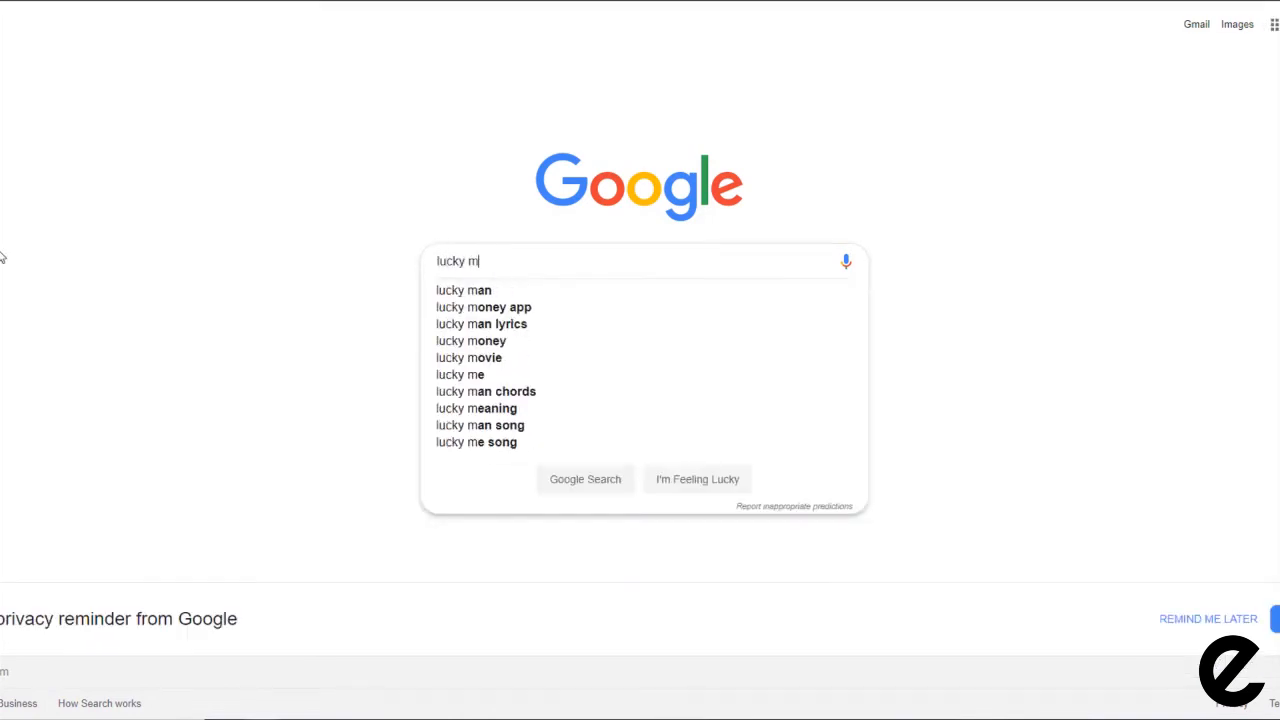
{"action": "type", "text": " and beauty"}
{"action": "key", "text": "Return"}
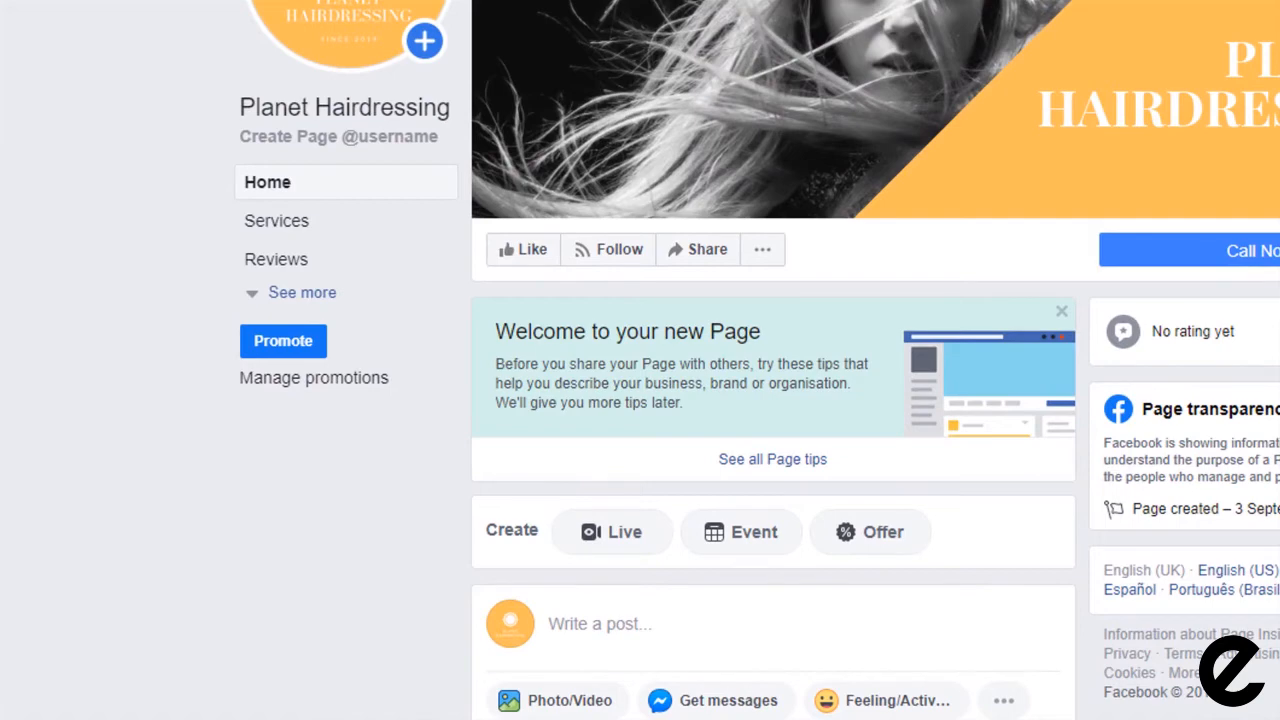
Step: Go to the page's About section via See more and open Edit Page Info
{"action": "left_click", "coordinate": [315, 294]}
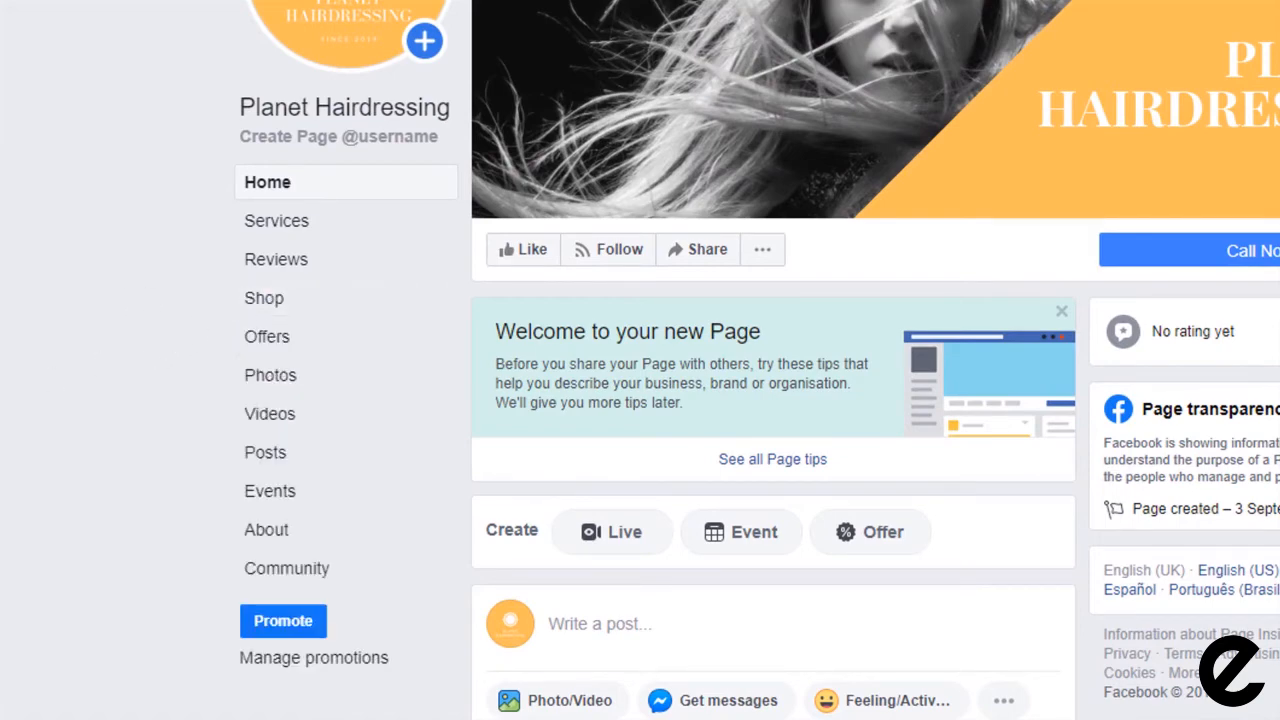
{"action": "left_click", "coordinate": [264, 533]}
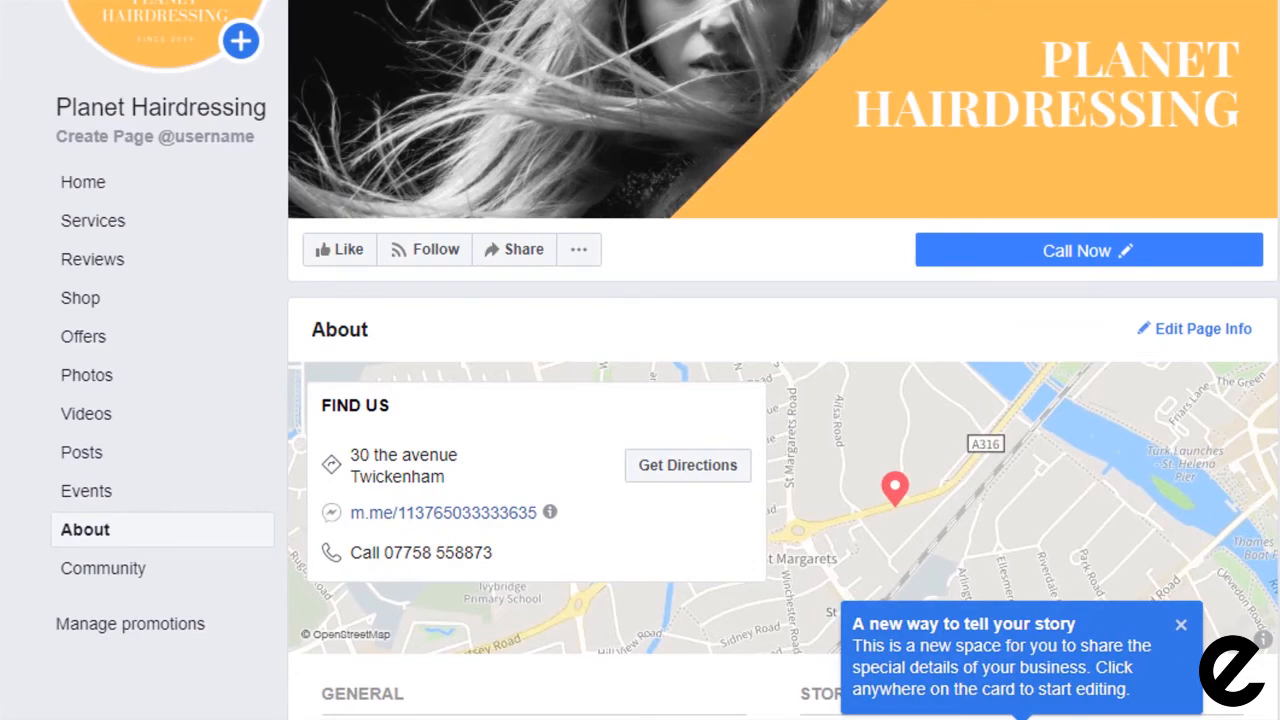
{"action": "left_click", "coordinate": [1194, 334]}
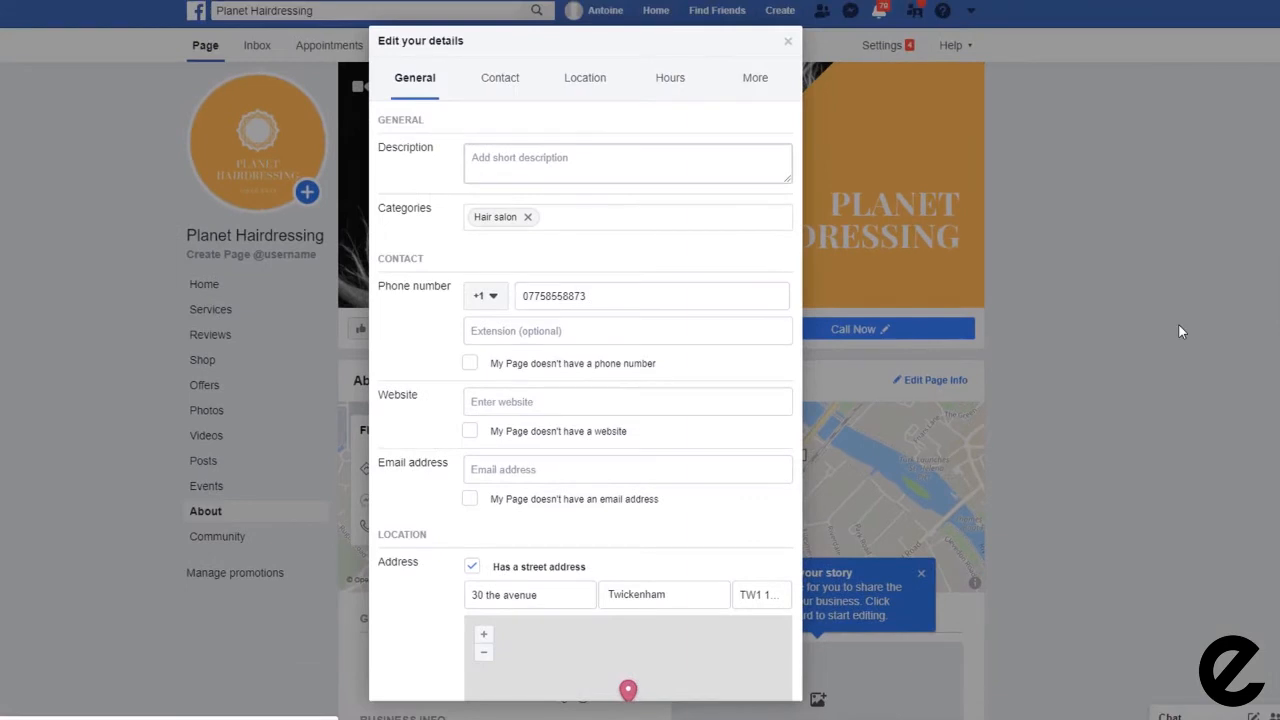
{"action": "left_click", "coordinate": [531, 160]}
{"action": "type", "text": "enter a short description here"}
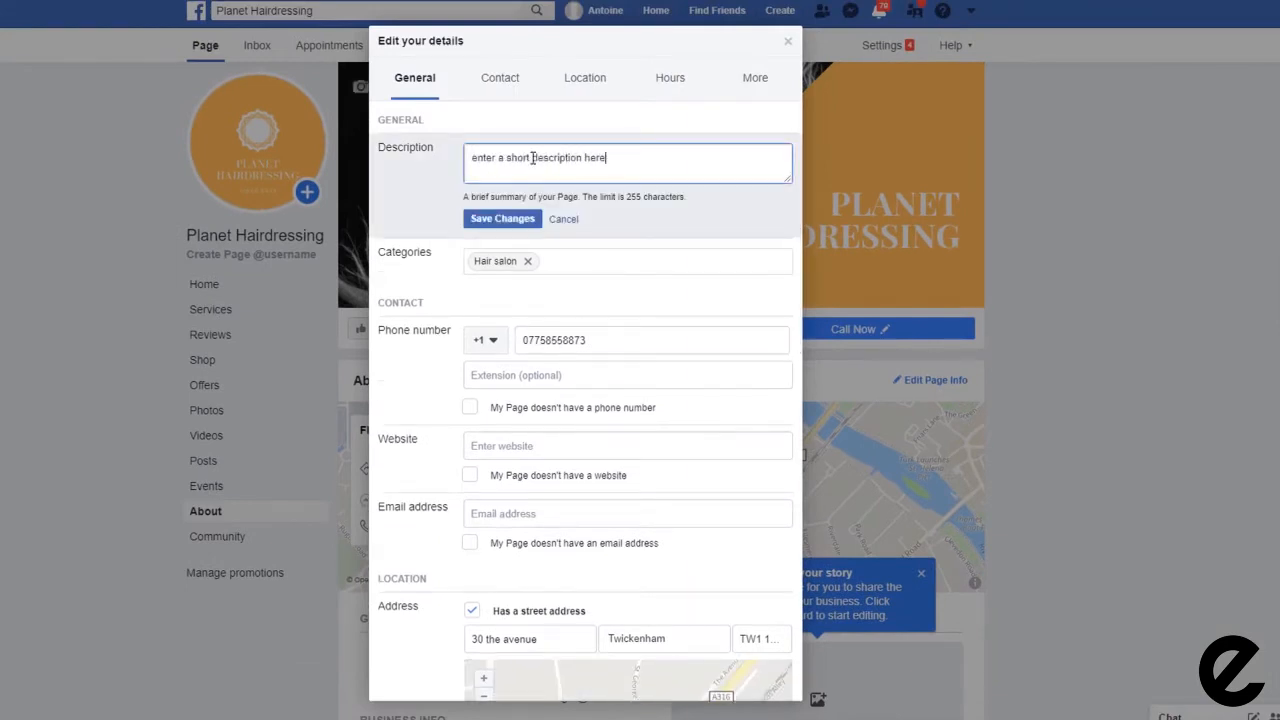
{"action": "left_click", "coordinate": [510, 446]}
{"action": "type", "text": "https://planethairdressing.com"}
Step: Set Monday to Thursday opening hours to 09:00–17:00
{"action": "scroll", "coordinate": [511, 450], "scroll_direction": "down", "scroll_amount": 6}
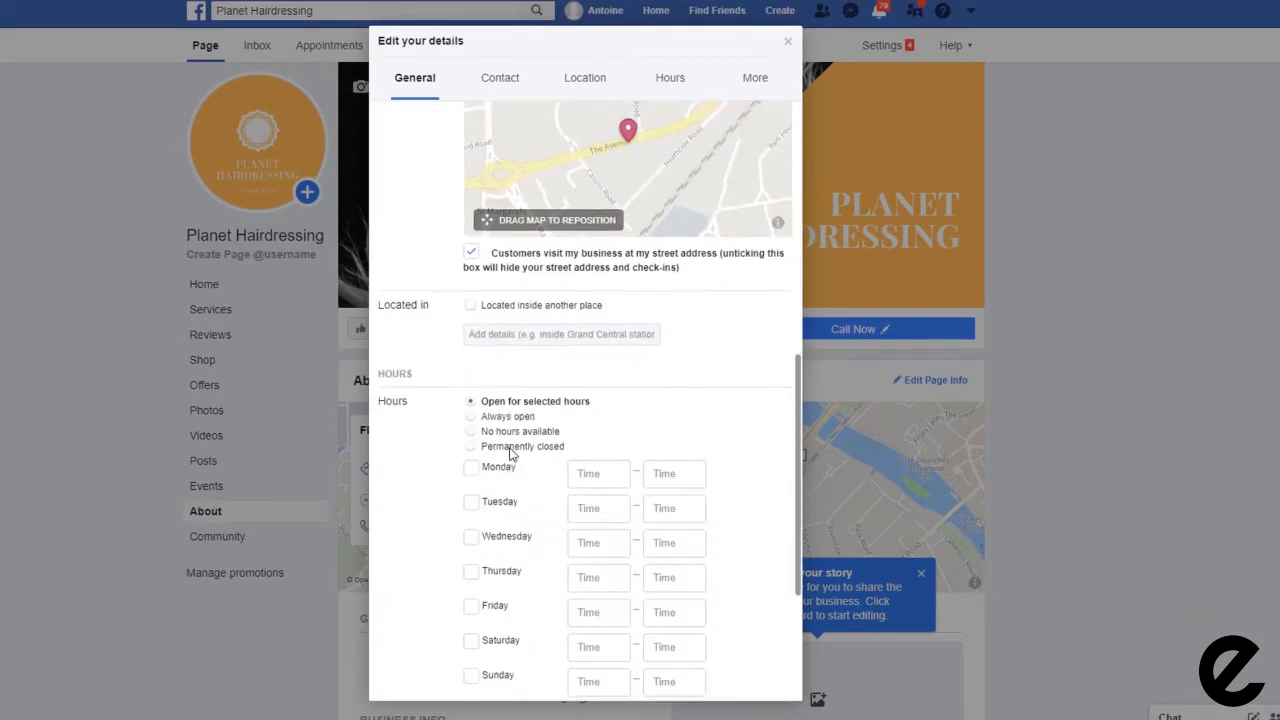
{"action": "scroll", "coordinate": [511, 454], "scroll_direction": "down", "scroll_amount": 1}
{"action": "left_click", "coordinate": [595, 396]}
{"action": "left_click", "coordinate": [597, 430]}
{"action": "left_click", "coordinate": [600, 464]}
{"action": "left_click", "coordinate": [600, 499]}
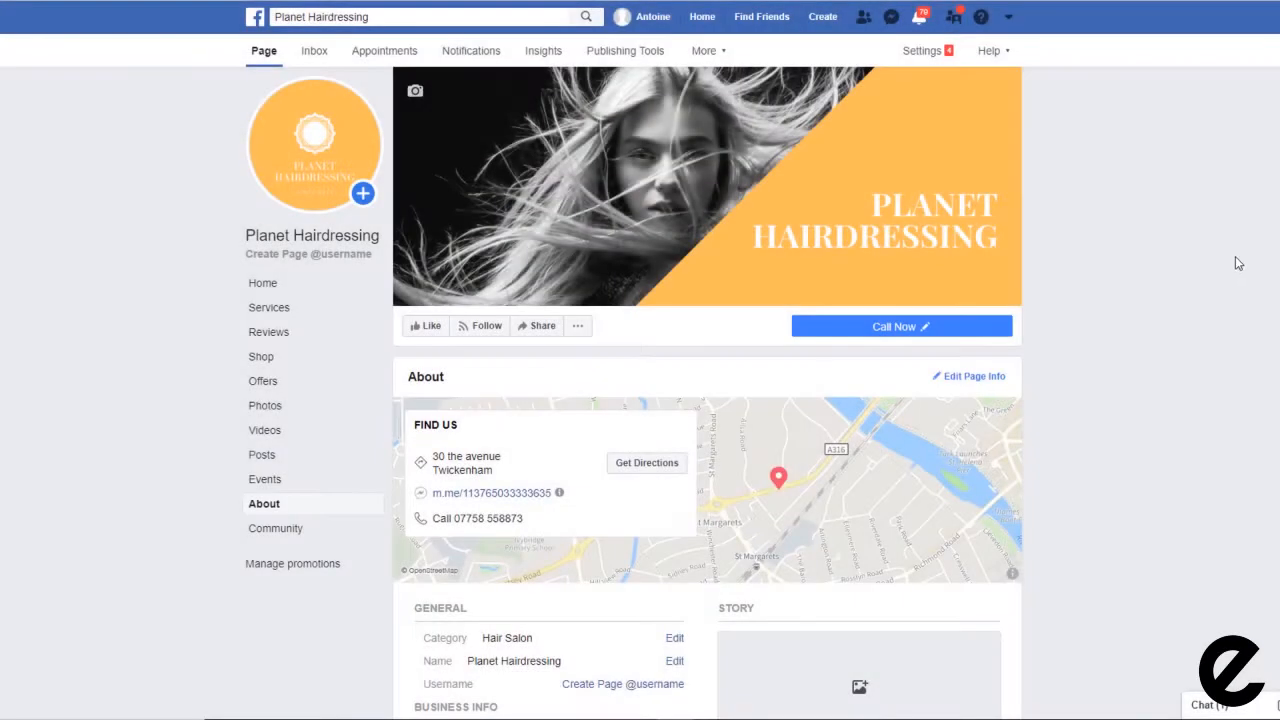
{"action": "scroll", "coordinate": [1237, 265], "scroll_direction": "down", "scroll_amount": 3}
{"action": "scroll", "coordinate": [937, 314], "scroll_direction": "down", "scroll_amount": 5}
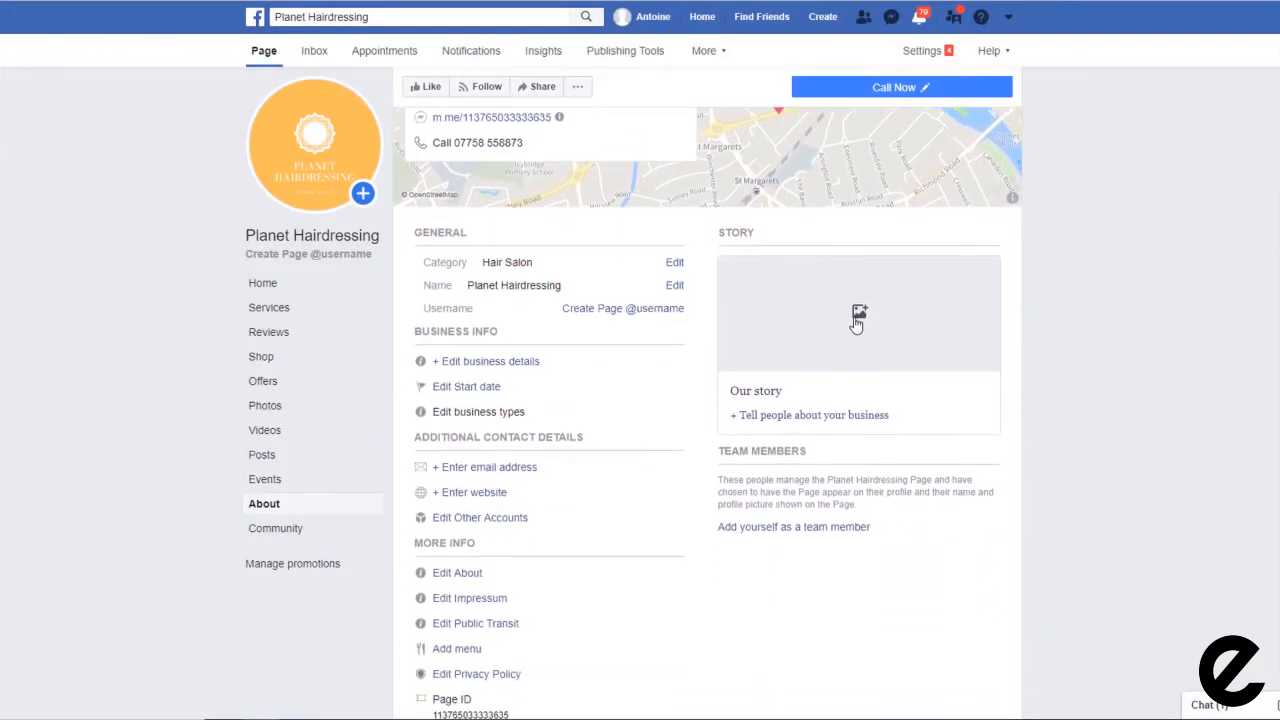
Step: Title the story 'Planet Hairdressing story' and upload the third image as its cover photo
{"action": "left_click", "coordinate": [863, 333]}
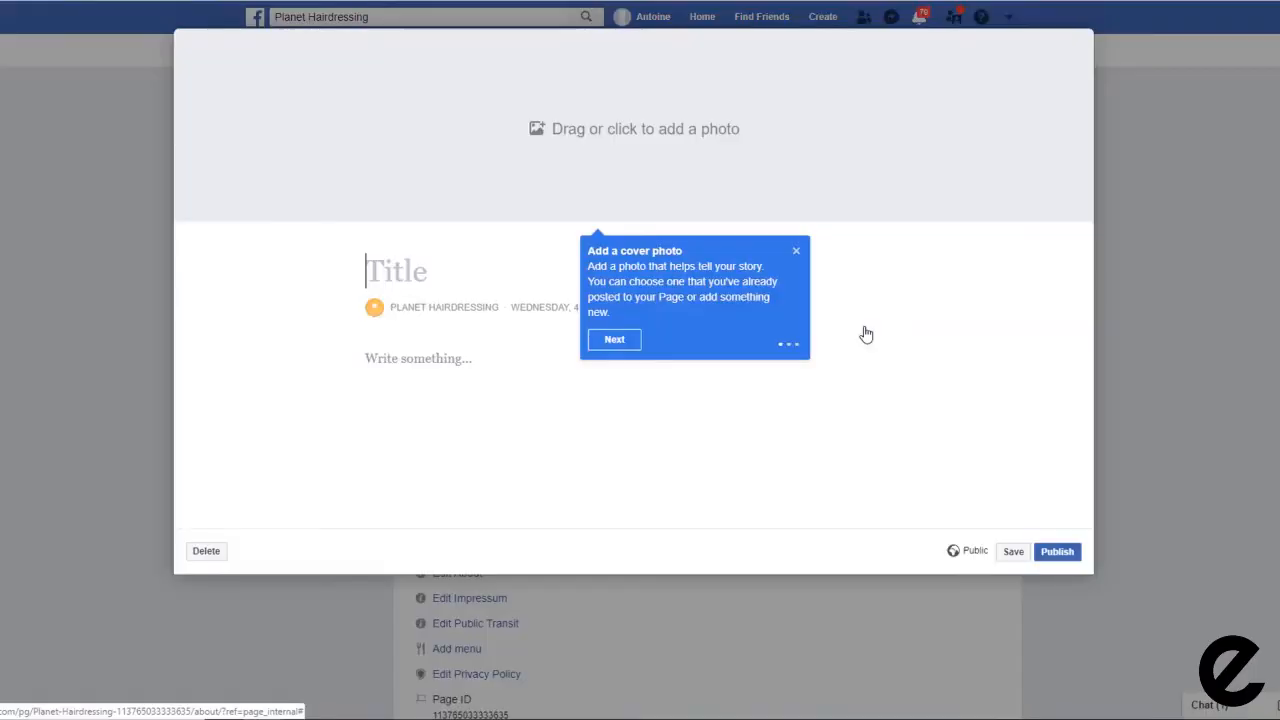
{"action": "type", "text": "Planet Hairdres"}
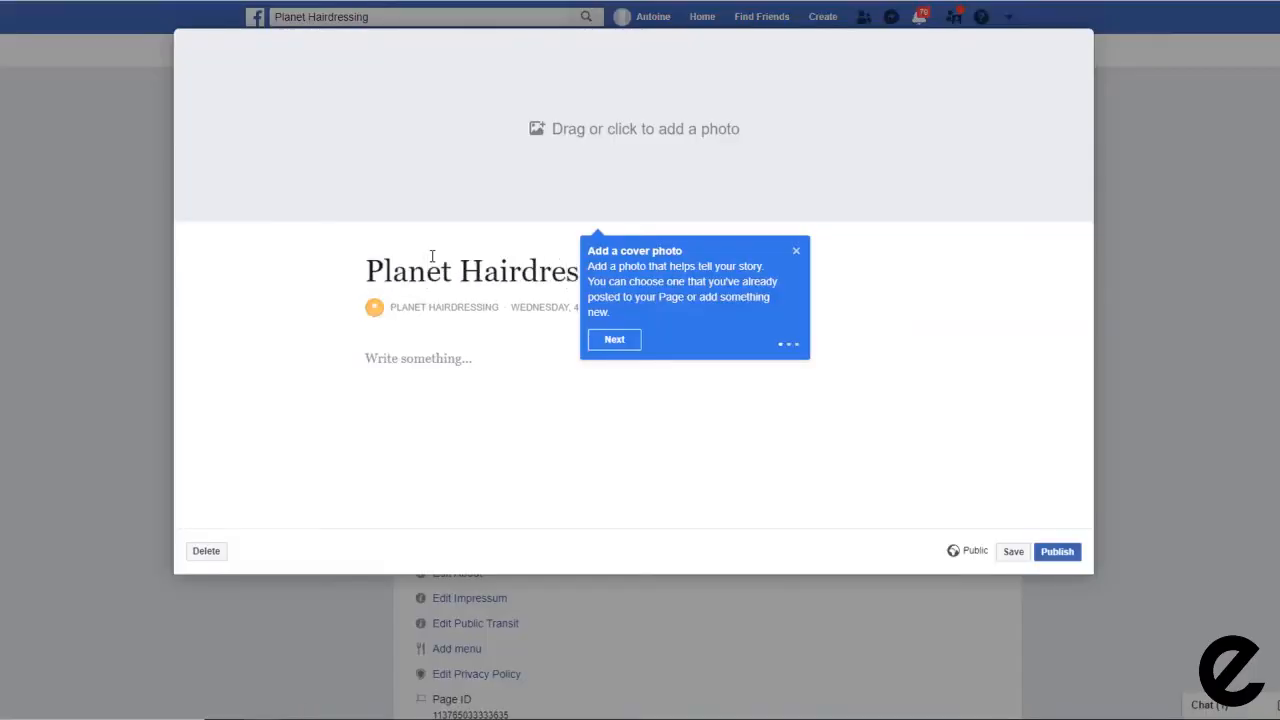
{"action": "type", "text": "sing story"}
{"action": "left_click", "coordinate": [605, 340]}
{"action": "left_click", "coordinate": [538, 195]}
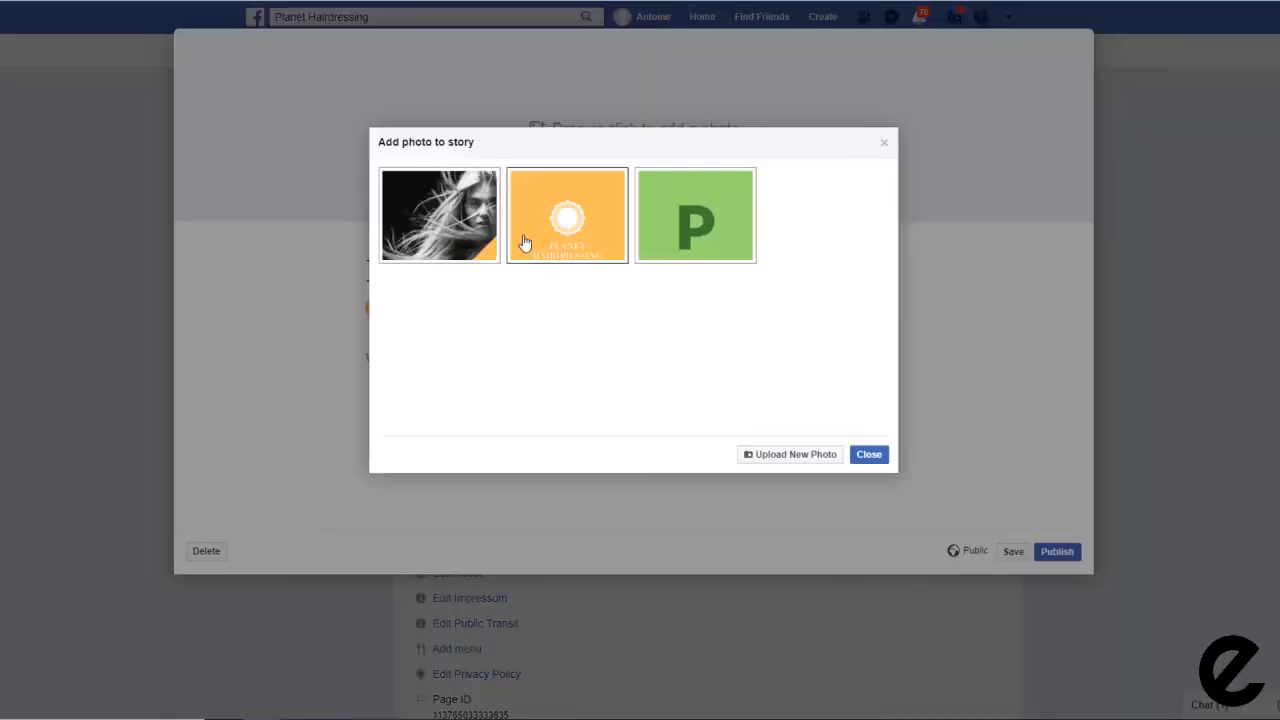
{"action": "left_click", "coordinate": [818, 456]}
{"action": "left_click", "coordinate": [276, 100]}
{"action": "left_click", "coordinate": [891, 695]}
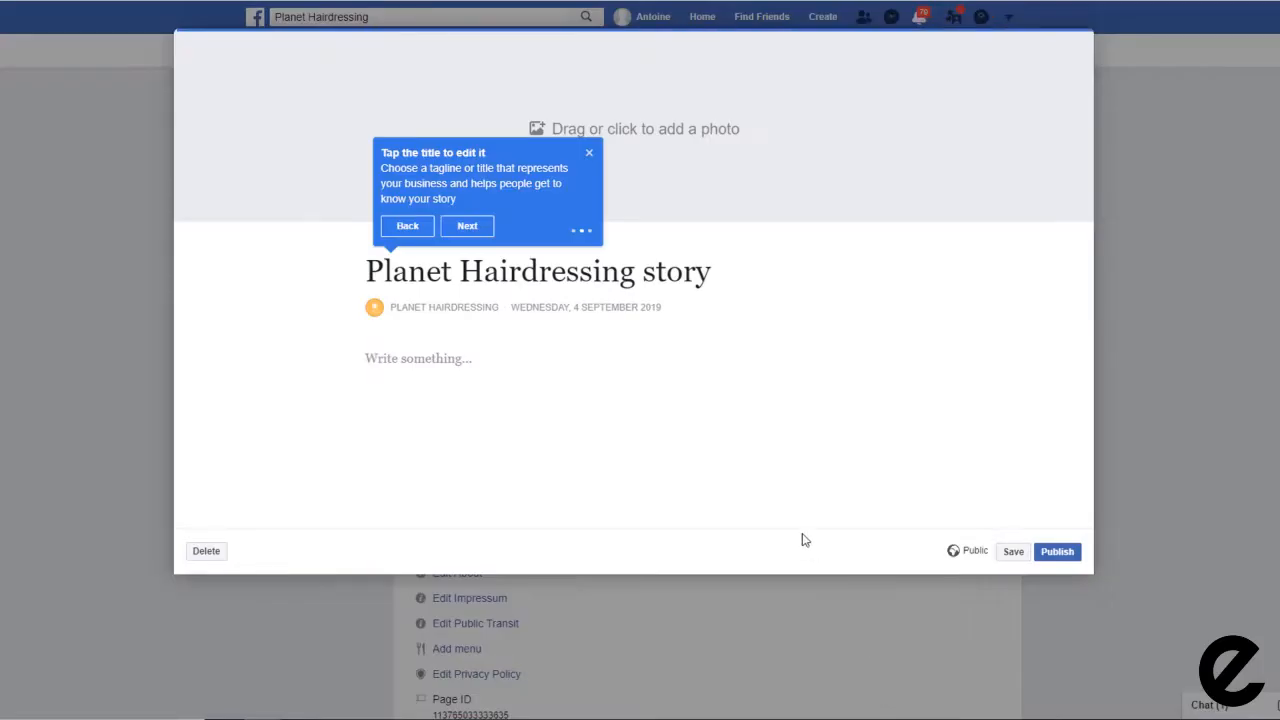
{"action": "left_click", "coordinate": [463, 507]}
{"action": "key", "text": "ctrl+v"}
{"action": "key", "text": "Return"}
{"action": "key", "text": "Return"}
{"action": "type", "text": "https://planethairdressing"}
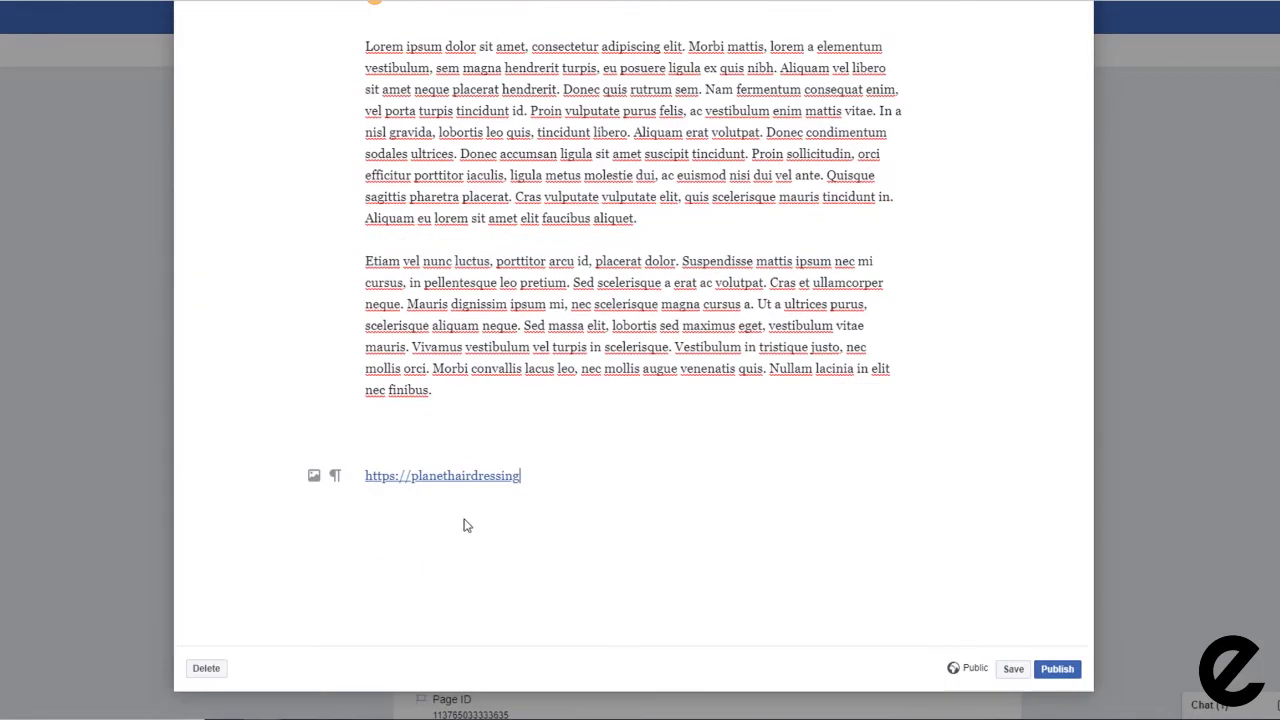
{"action": "left_click", "coordinate": [1010, 670]}
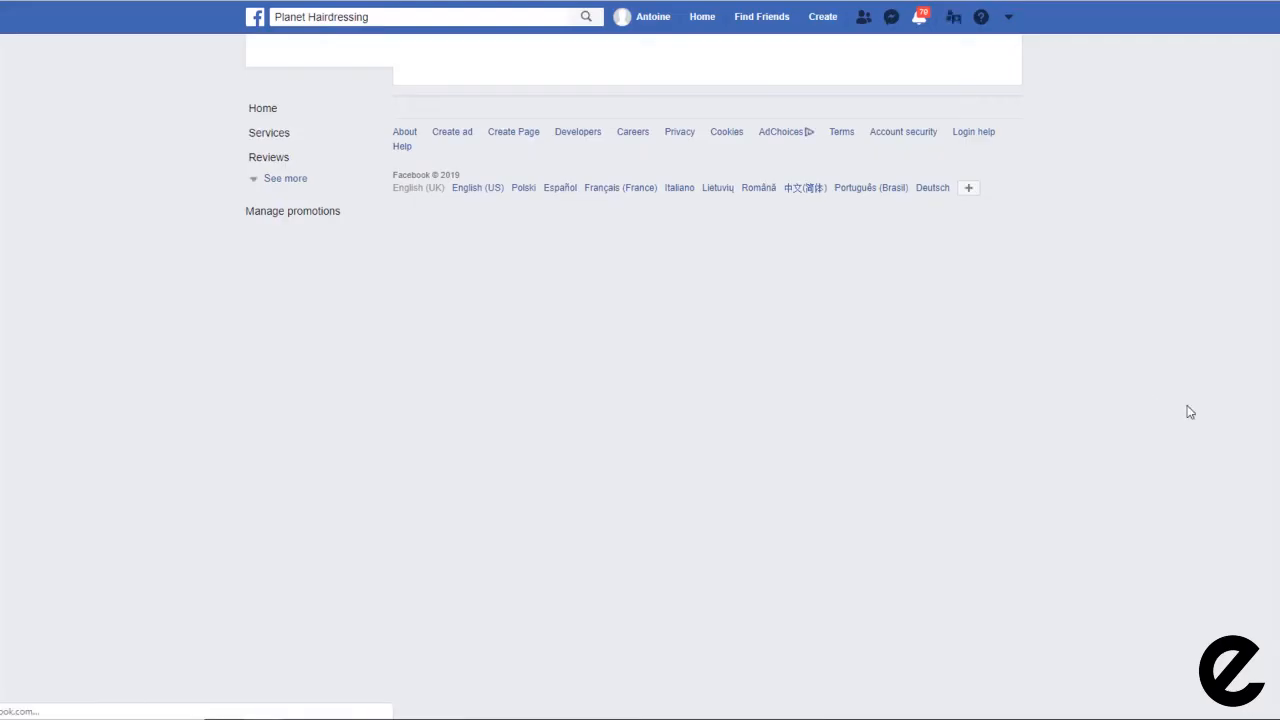
Step: Return to the top of the Planet Hairdressing page and open its Settings
{"action": "scroll", "coordinate": [1190, 412], "scroll_direction": "down", "scroll_amount": 3}
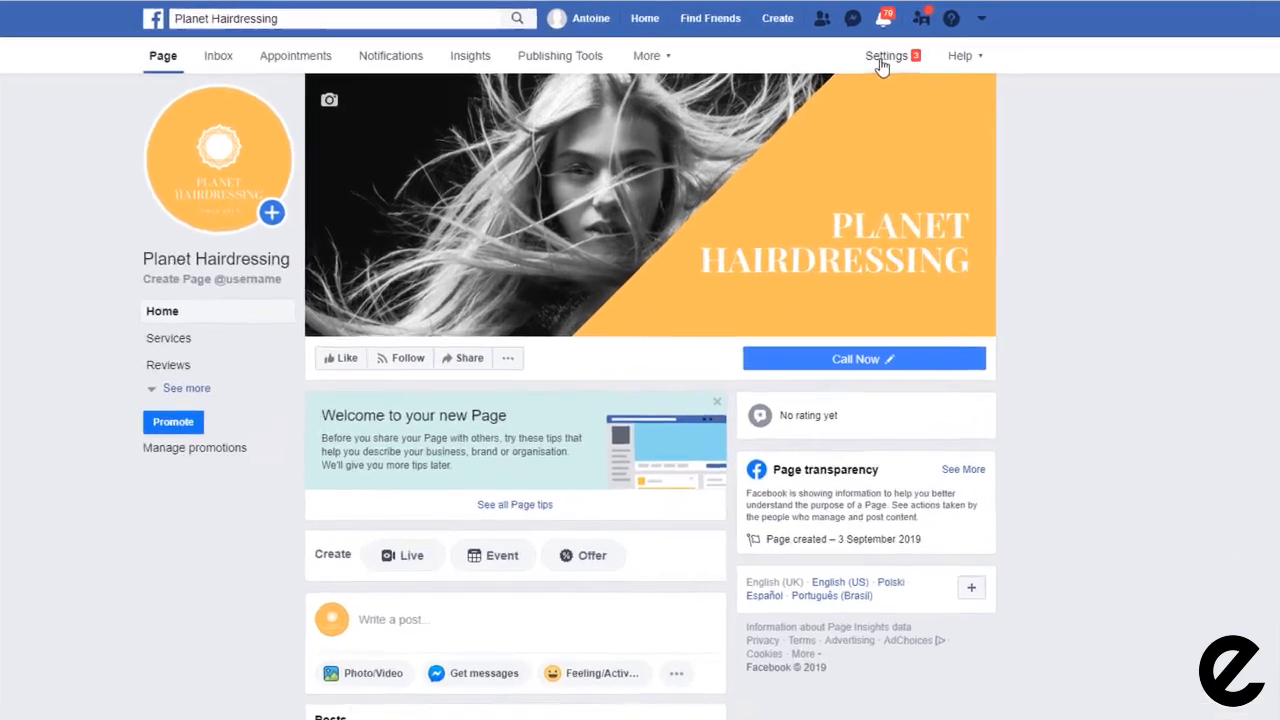
{"action": "left_click", "coordinate": [915, 51]}
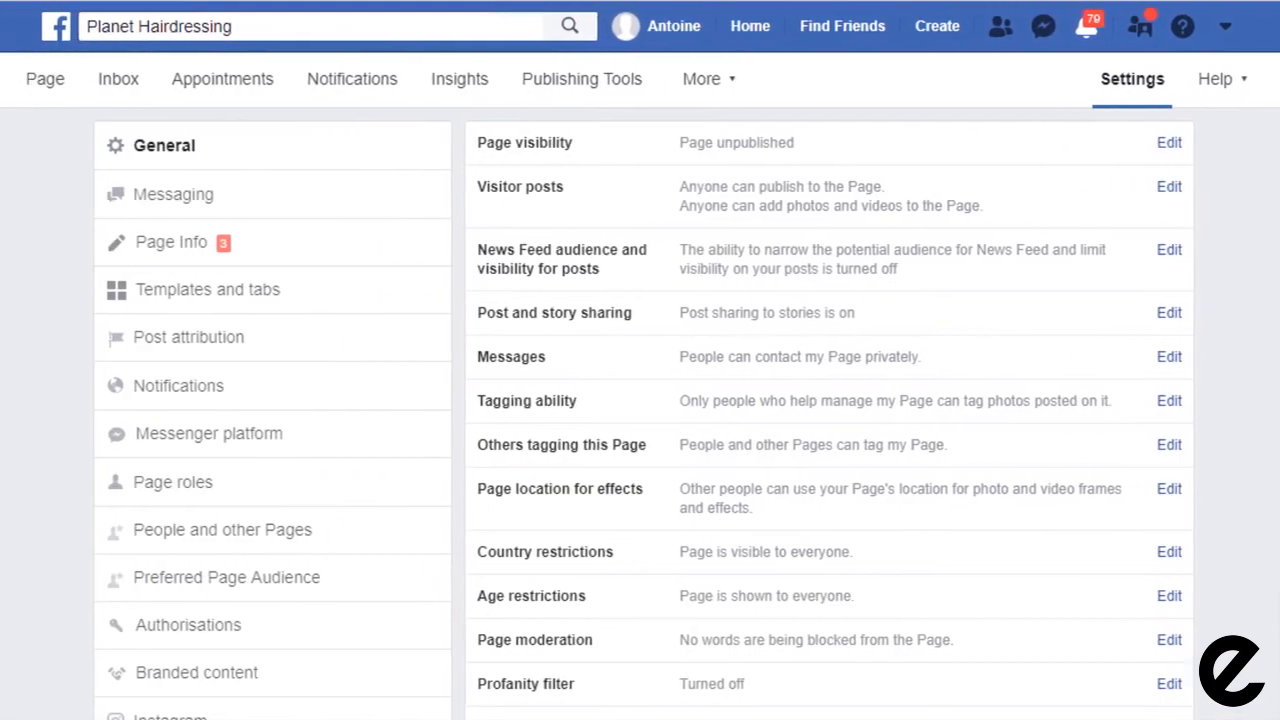
Step: In Messaging settings, switch Show a Messenger greeting on under Response Assistant
{"action": "left_click", "coordinate": [210, 196]}
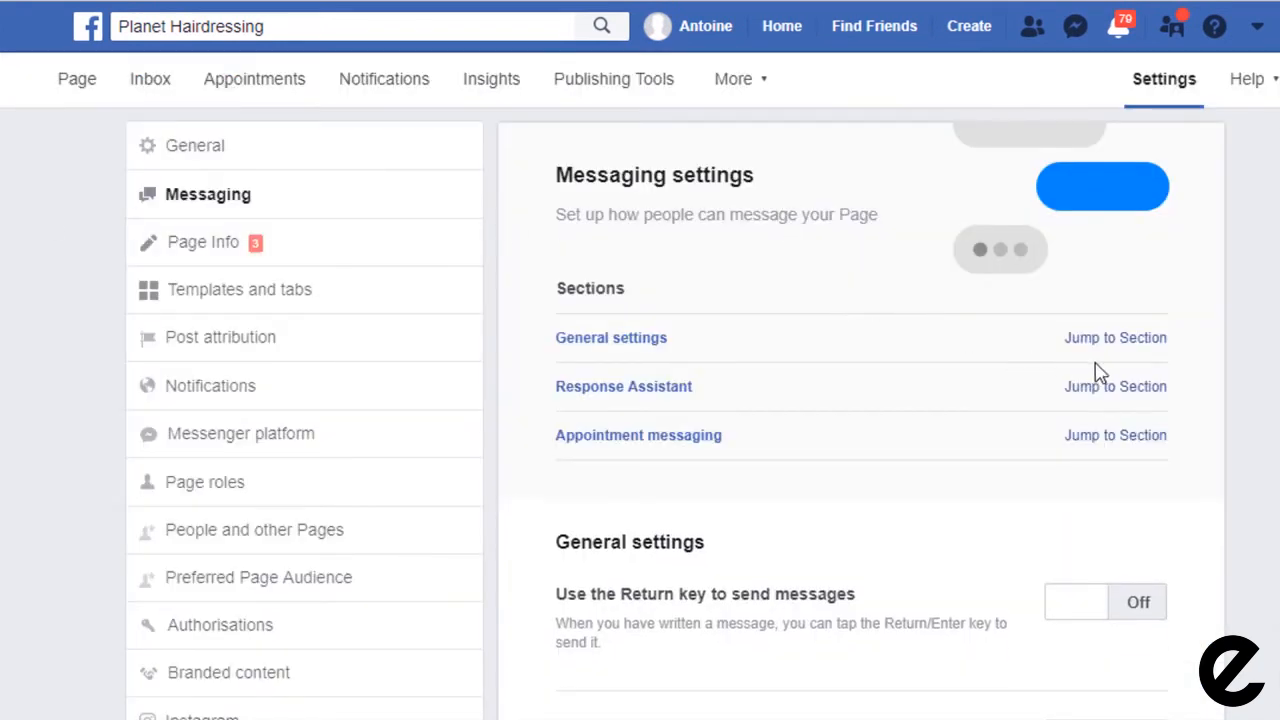
{"action": "left_click", "coordinate": [1112, 388]}
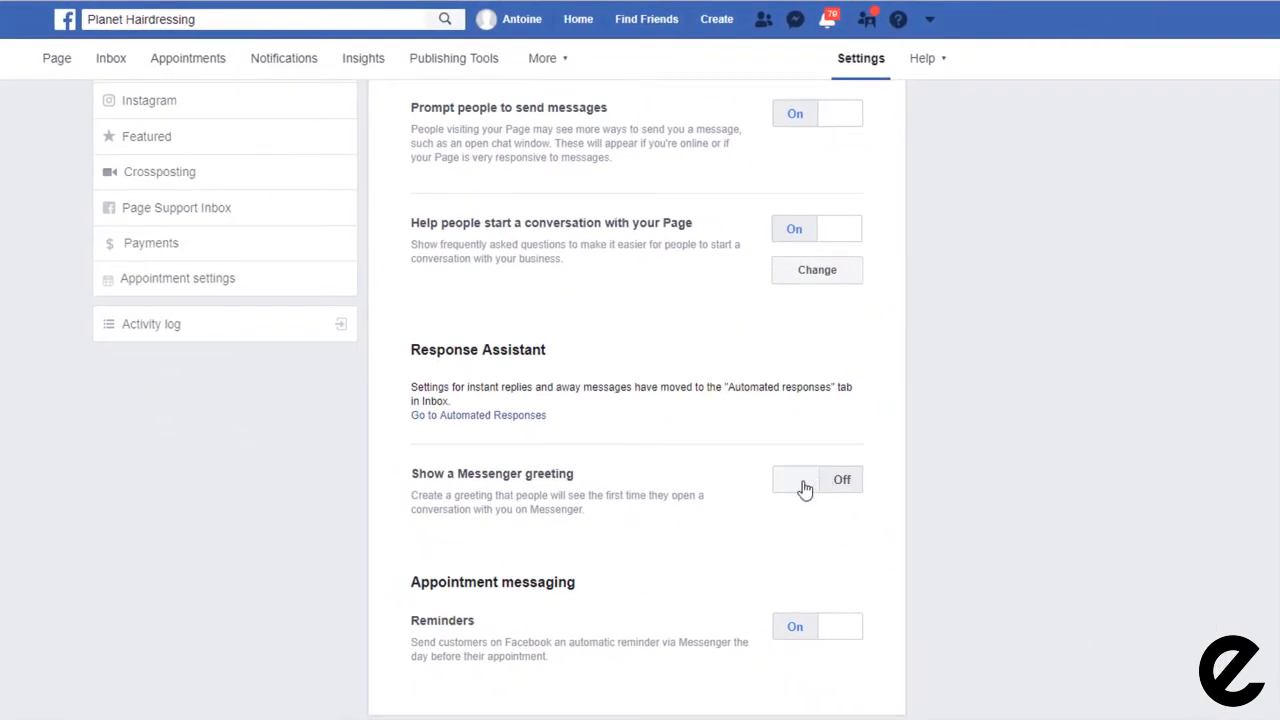
{"action": "left_click", "coordinate": [803, 482]}
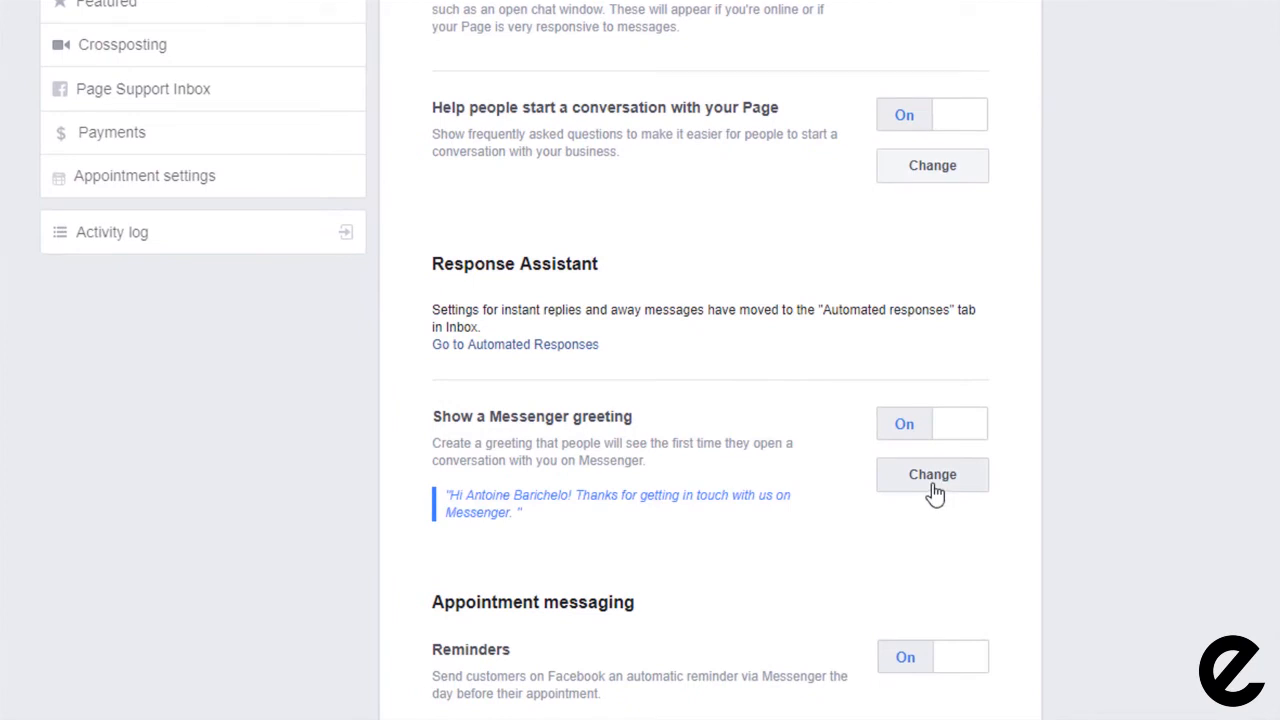
Step: Save the greeting as 'Hi [First name]' ending with 'Tell us if you have any questions'
{"action": "left_click", "coordinate": [933, 490]}
{"action": "scroll", "coordinate": [1099, 400], "scroll_direction": "down", "scroll_amount": 3}
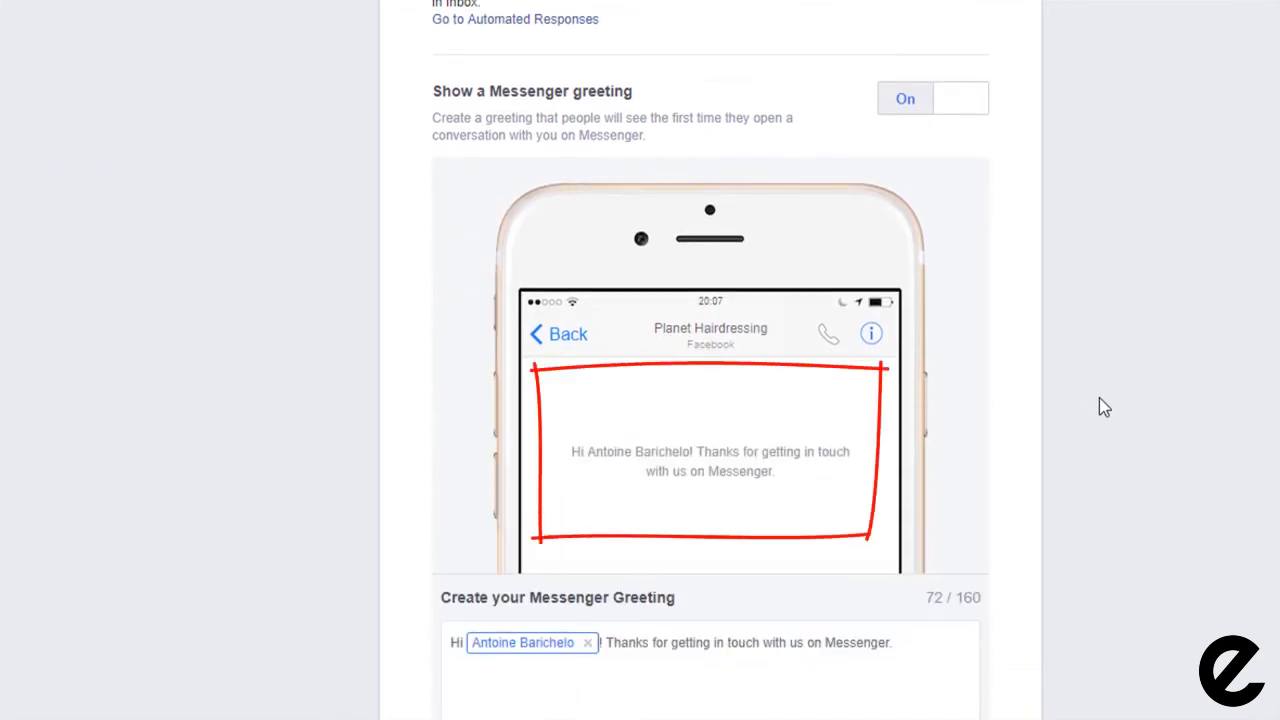
{"action": "left_click", "coordinate": [904, 642]}
{"action": "type", "text": "Tell us i"}
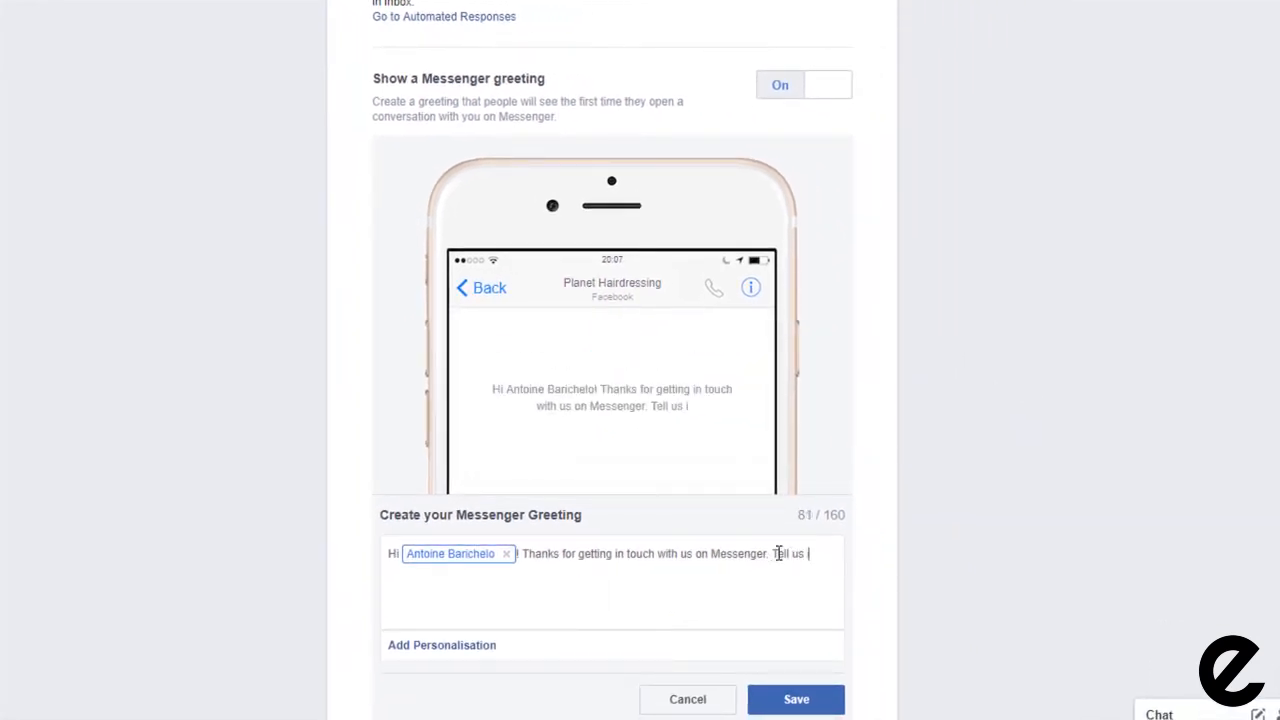
{"action": "type", "text": "f you have any questions"}
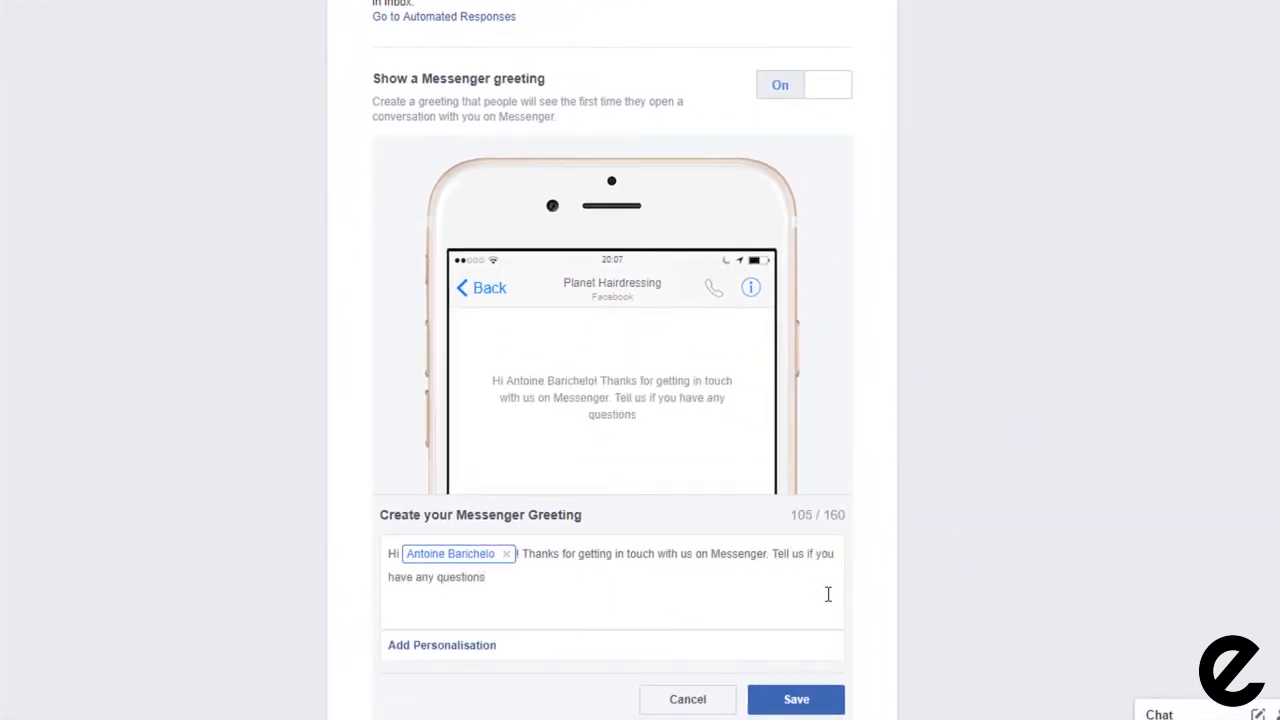
{"action": "left_click", "coordinate": [507, 556]}
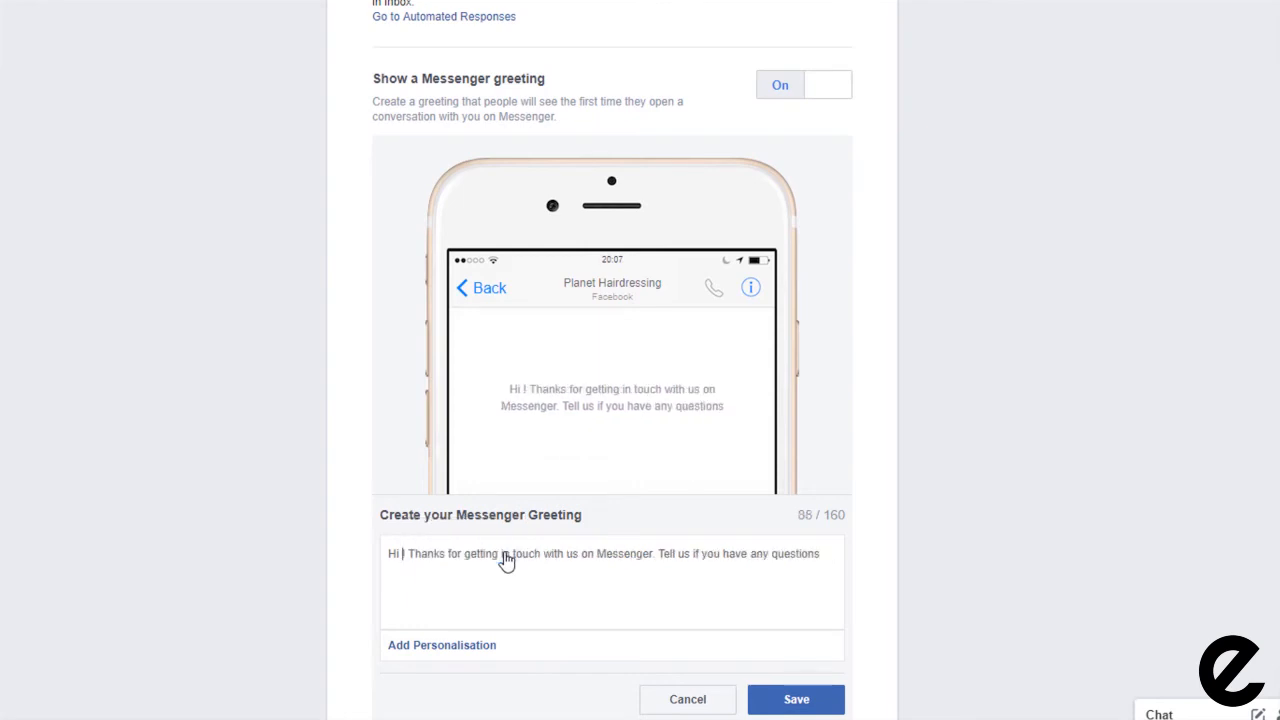
{"action": "left_click", "coordinate": [448, 648]}
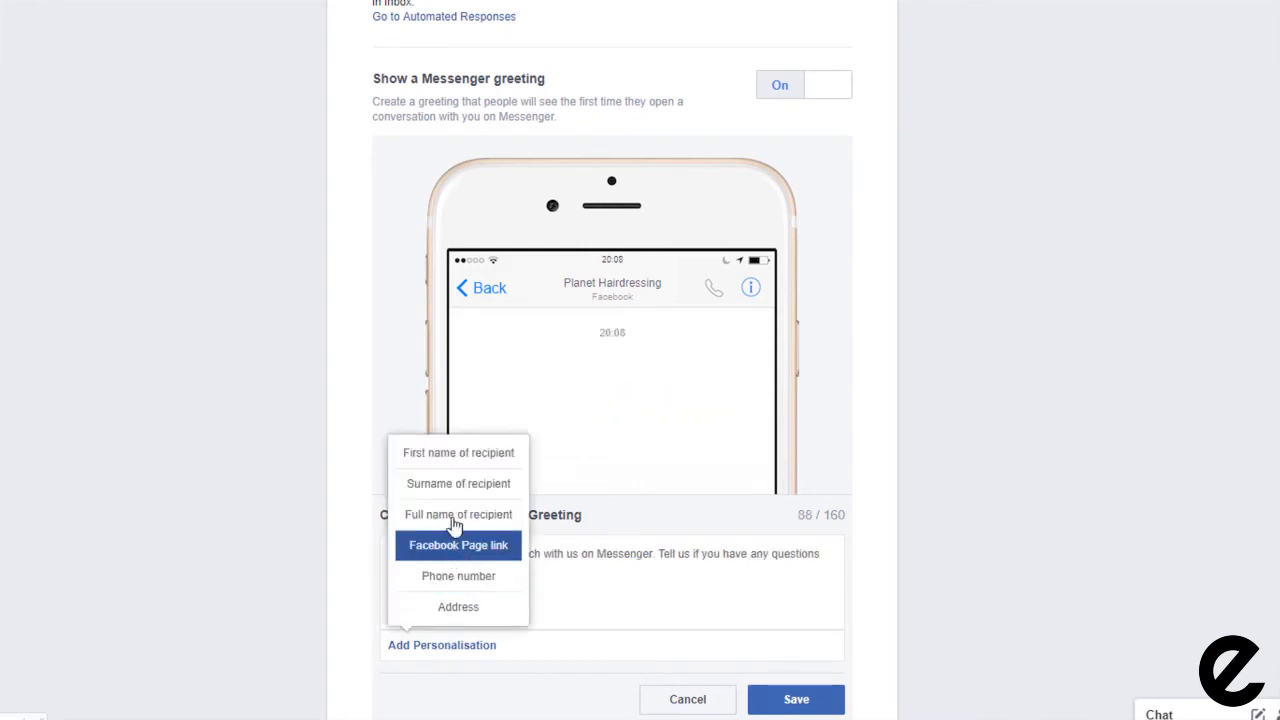
{"action": "left_click", "coordinate": [452, 456]}
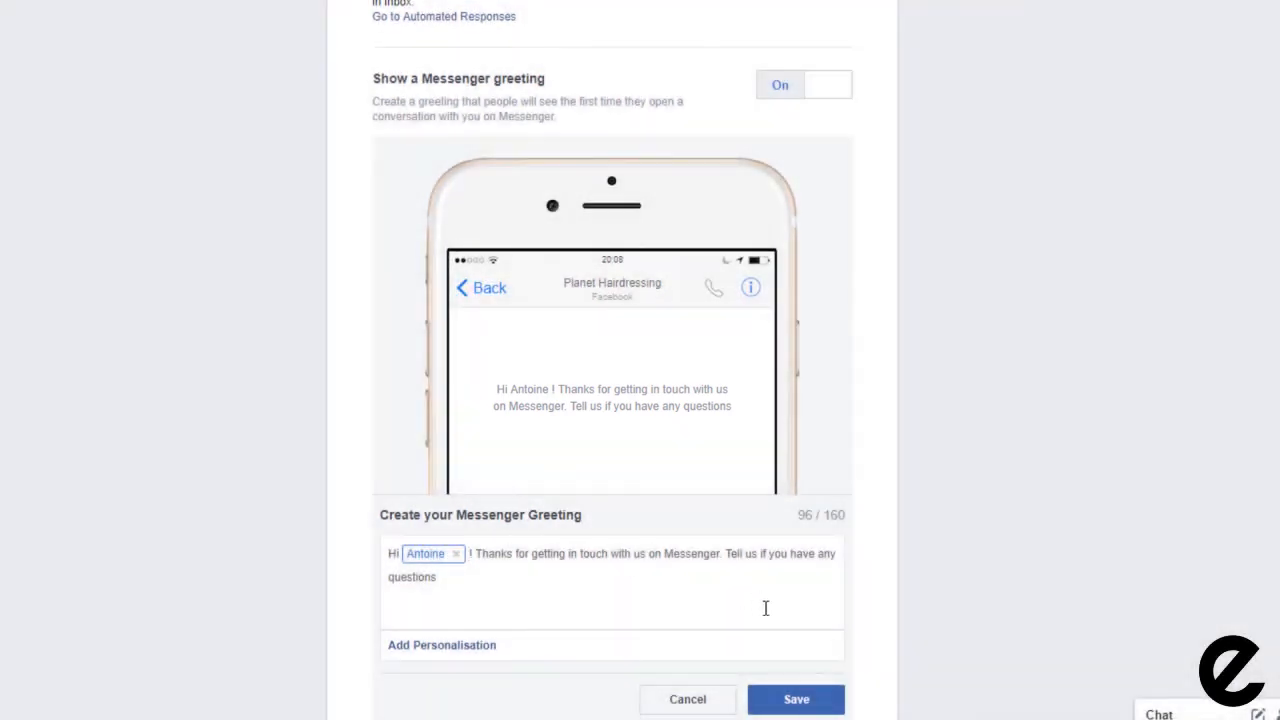
{"action": "left_click", "coordinate": [797, 699]}
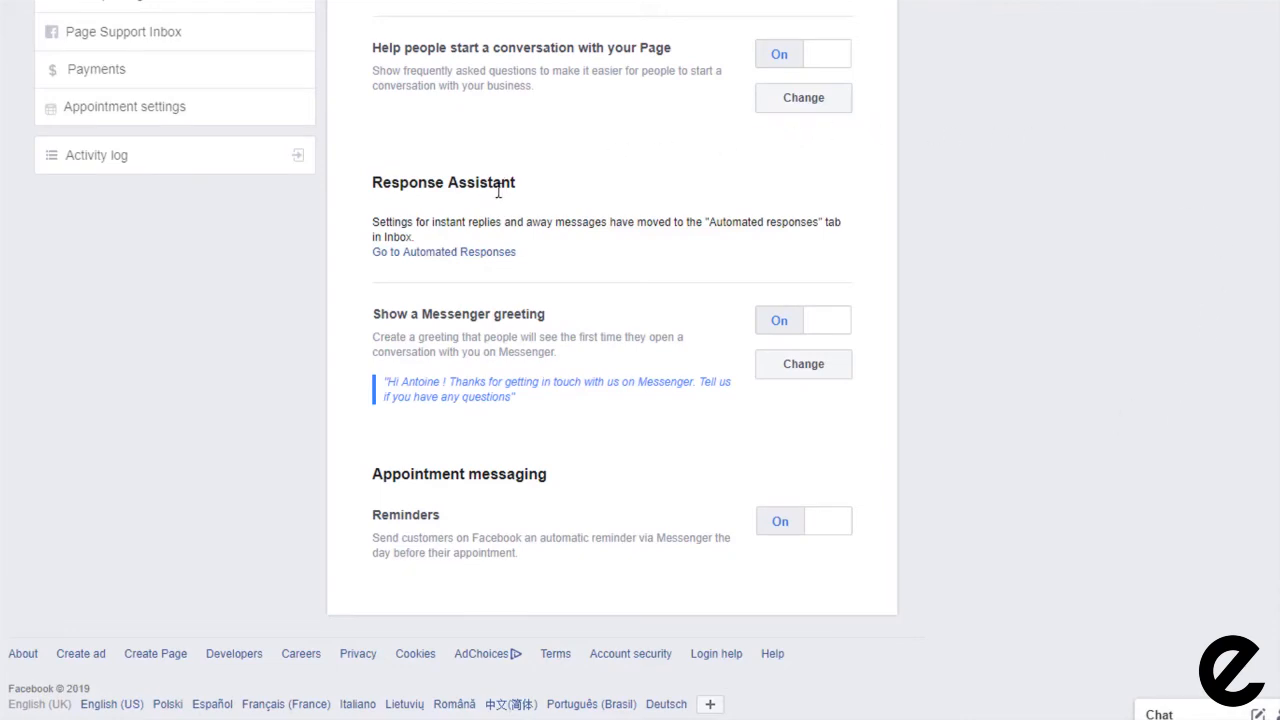
{"action": "left_click", "coordinate": [453, 253]}
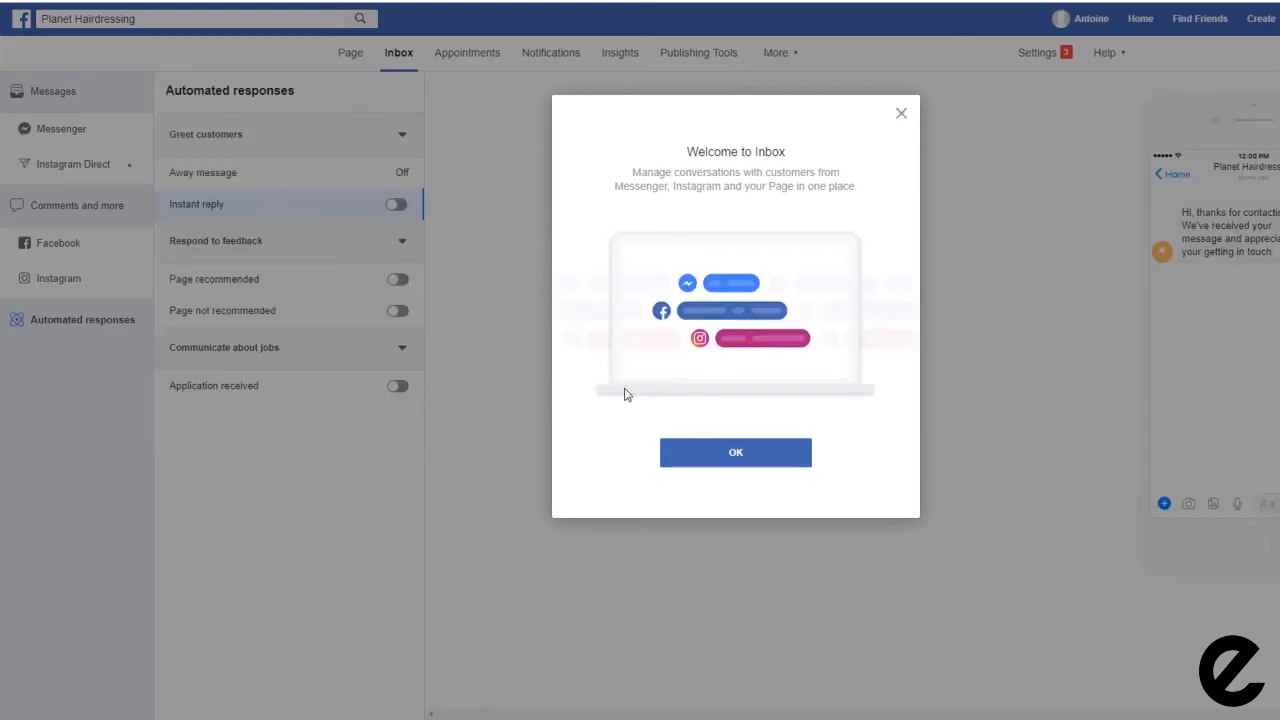
Step: Enable Instant reply: 'Hi [First name]', we're unavailable but will reply as soon as we can
{"action": "left_click", "coordinate": [717, 454]}
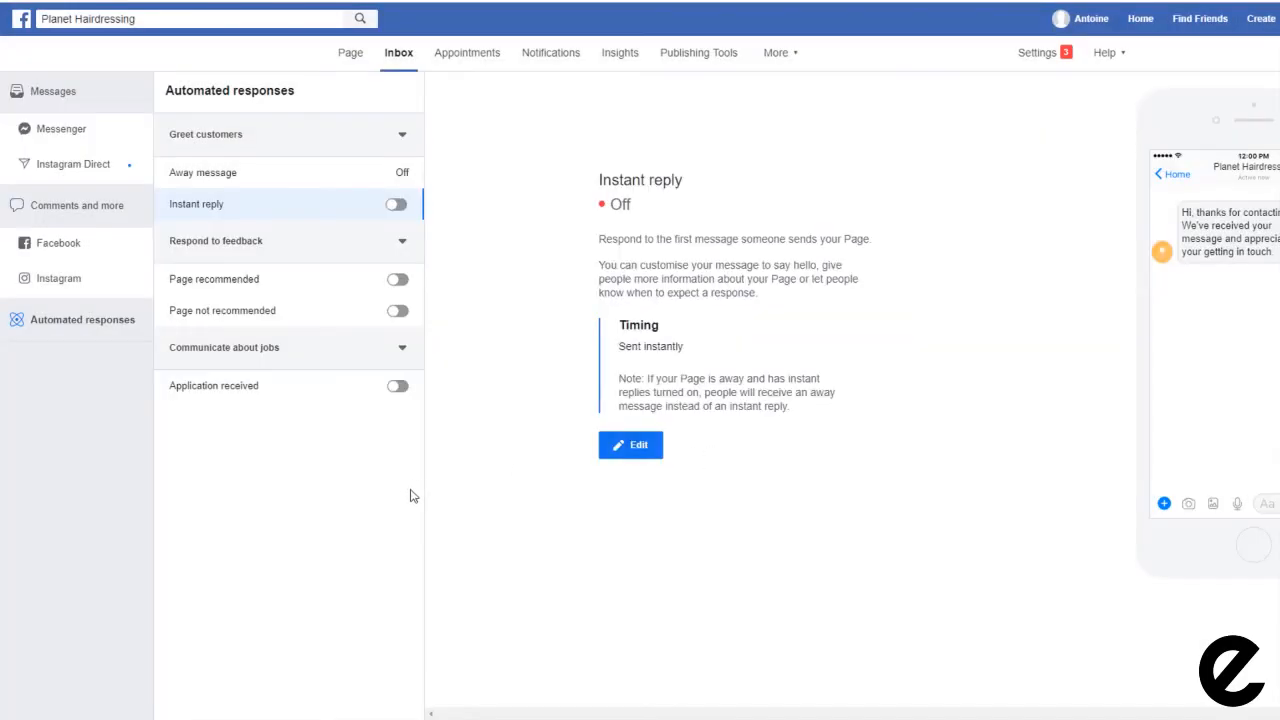
{"action": "left_click", "coordinate": [444, 228]}
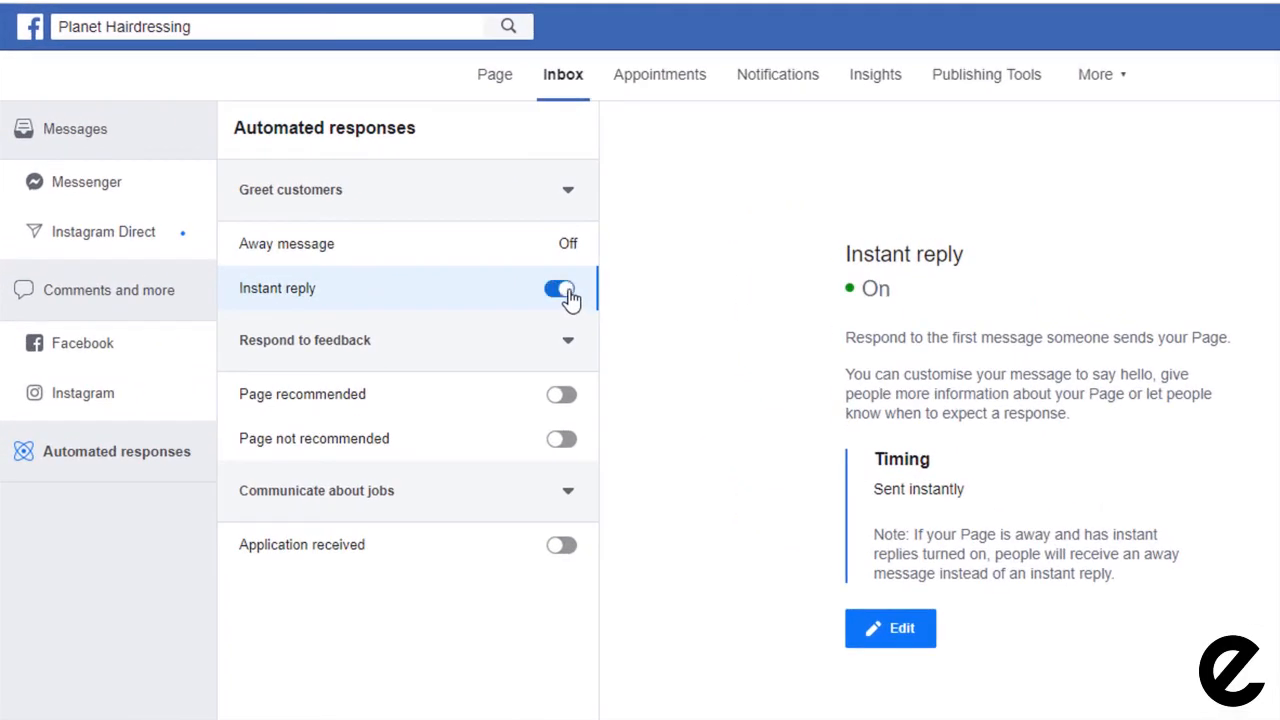
{"action": "left_click", "coordinate": [858, 635]}
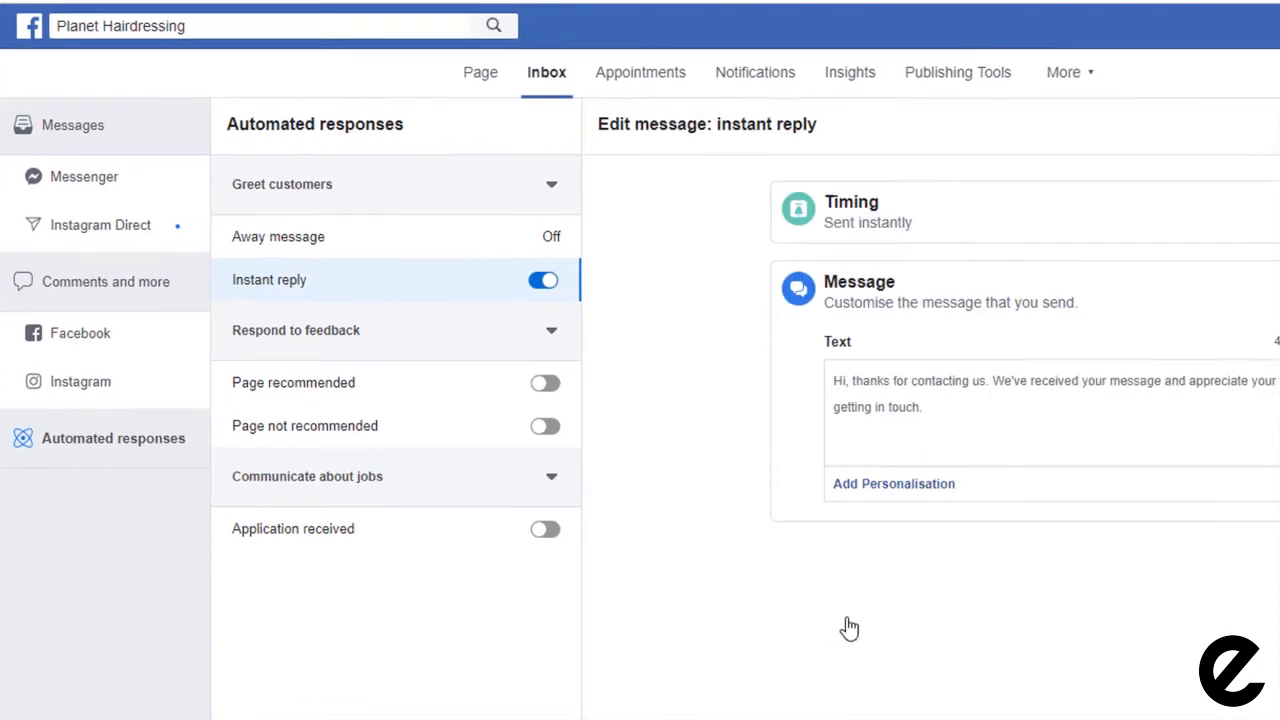
{"action": "left_click", "coordinate": [768, 334]}
{"action": "type", "text": "We are currently unavailab"}
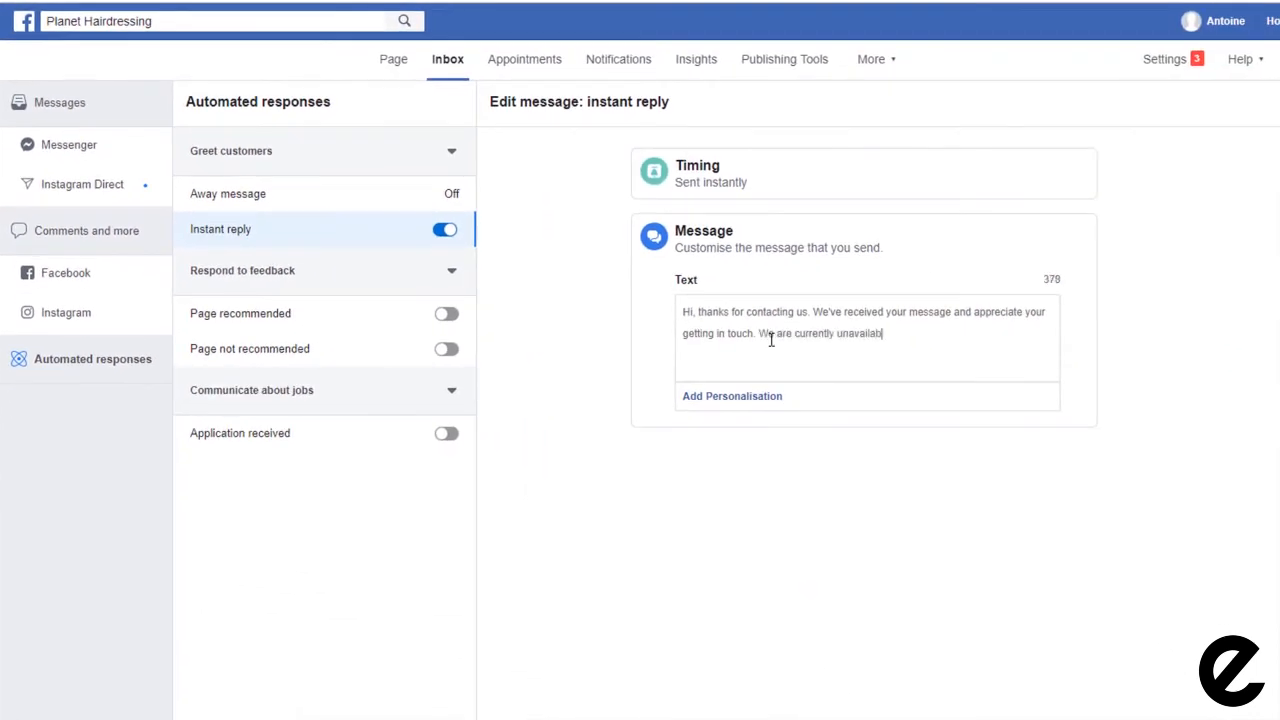
{"action": "type", "text": "le but we'll get back to you as soon as we can."}
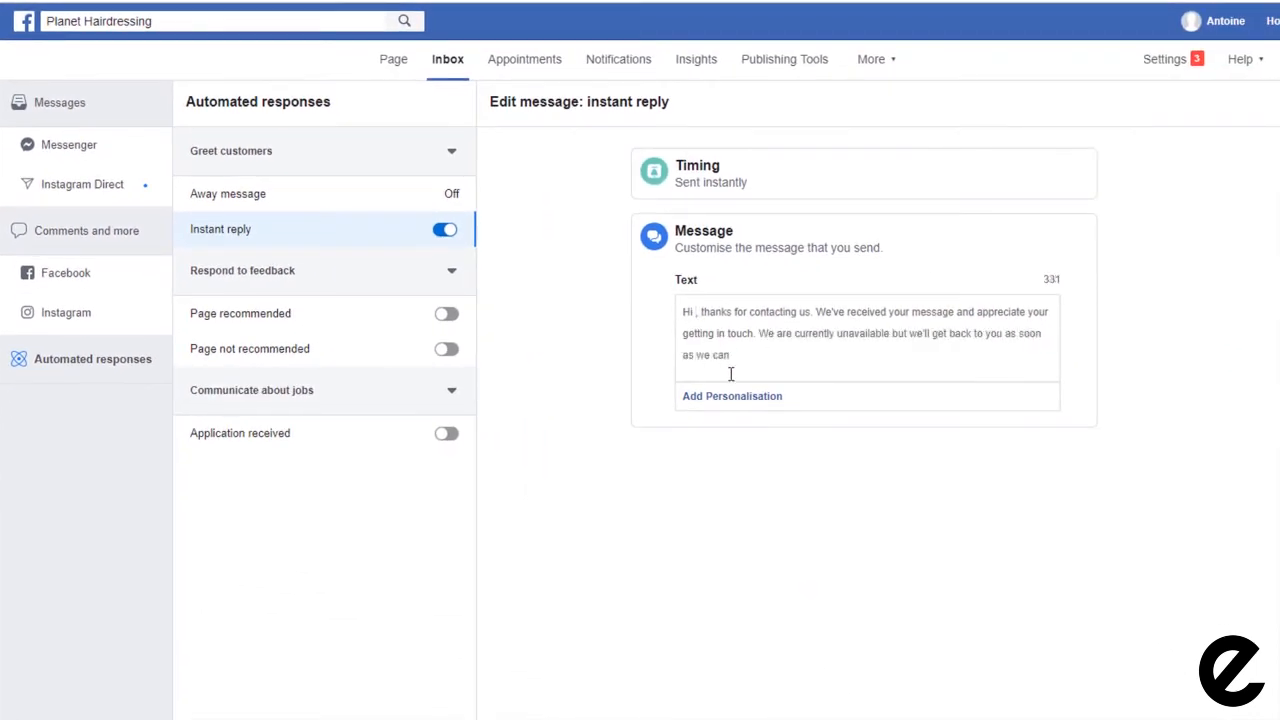
{"action": "left_click", "coordinate": [735, 398]}
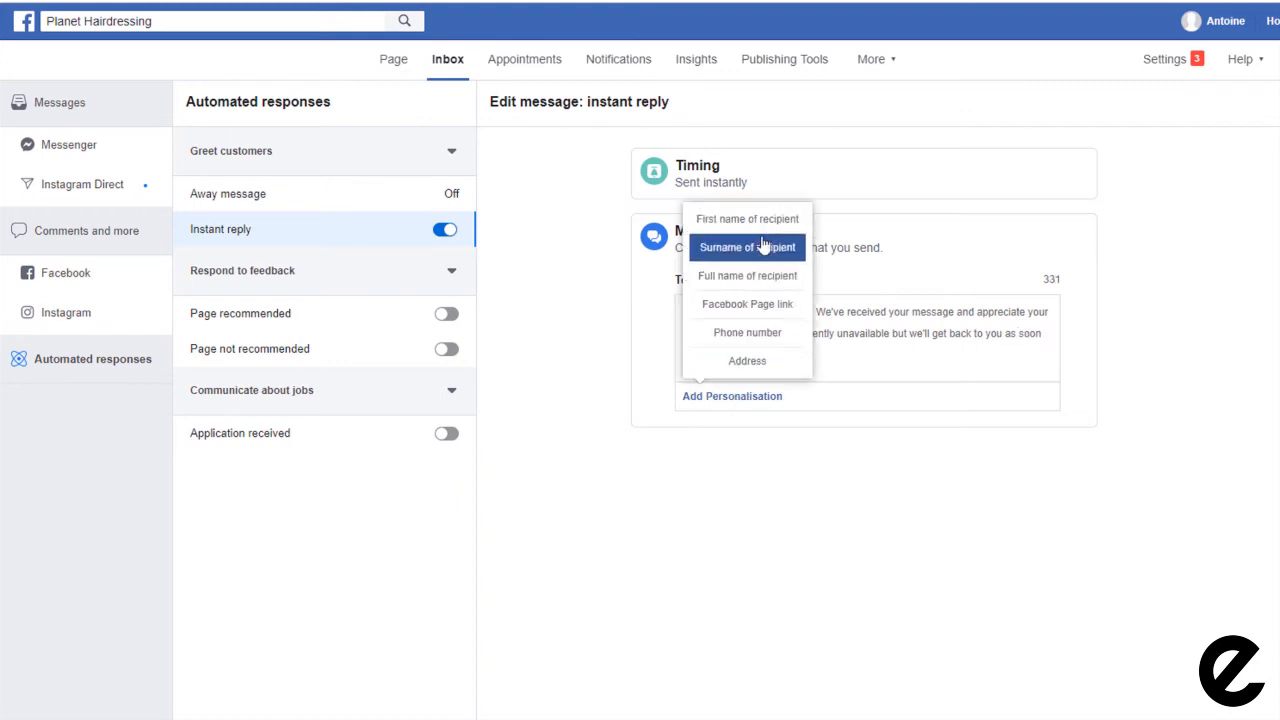
{"action": "left_click", "coordinate": [747, 219]}
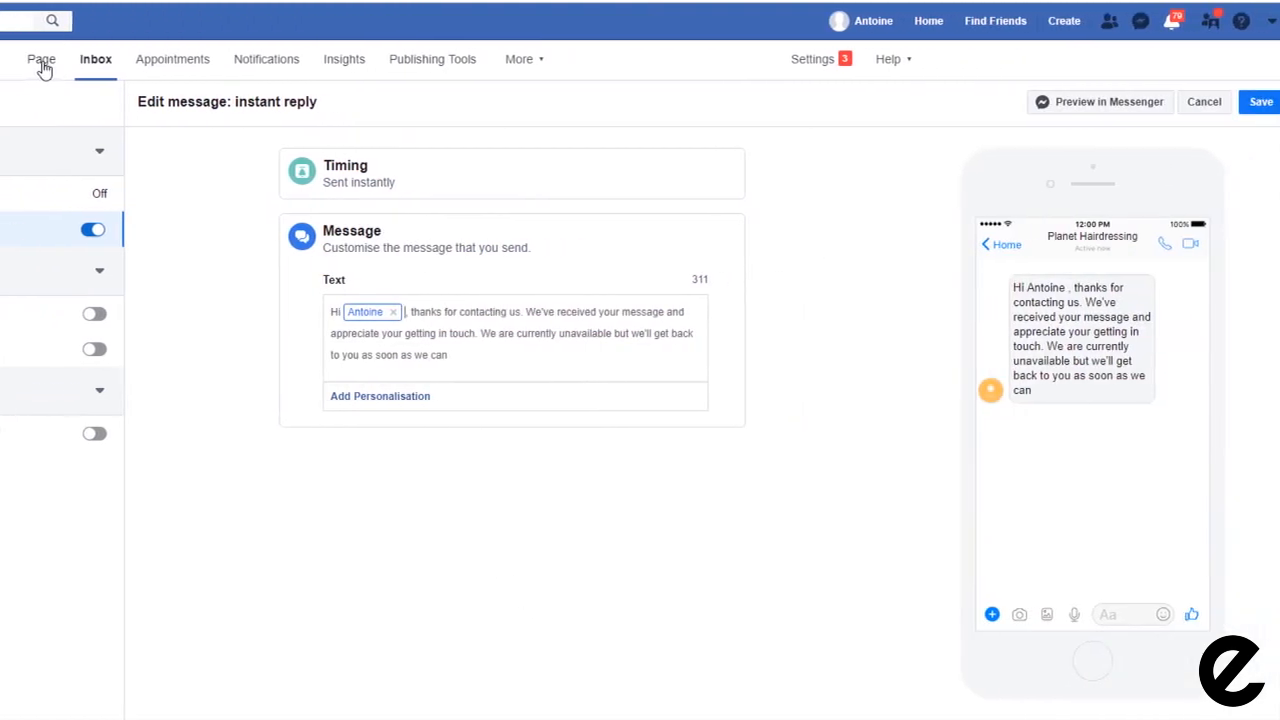
{"action": "left_click", "coordinate": [1240, 102]}
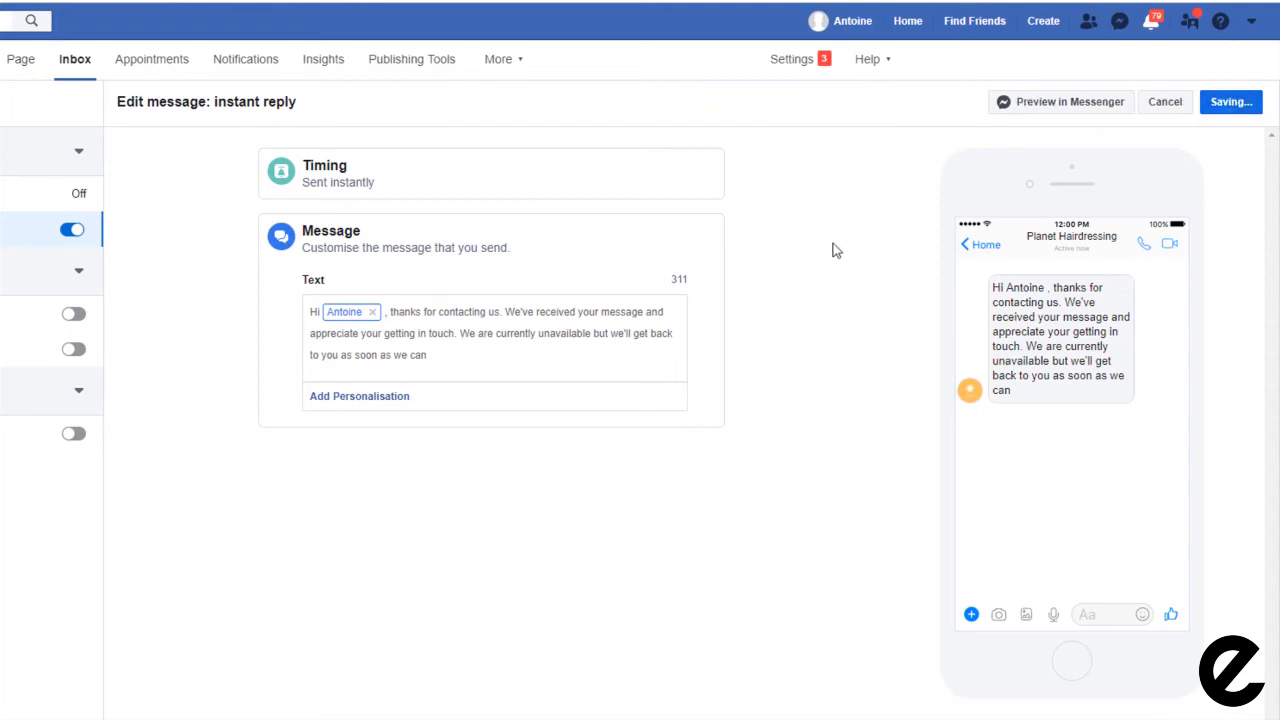
{"action": "left_click", "coordinate": [16, 62]}
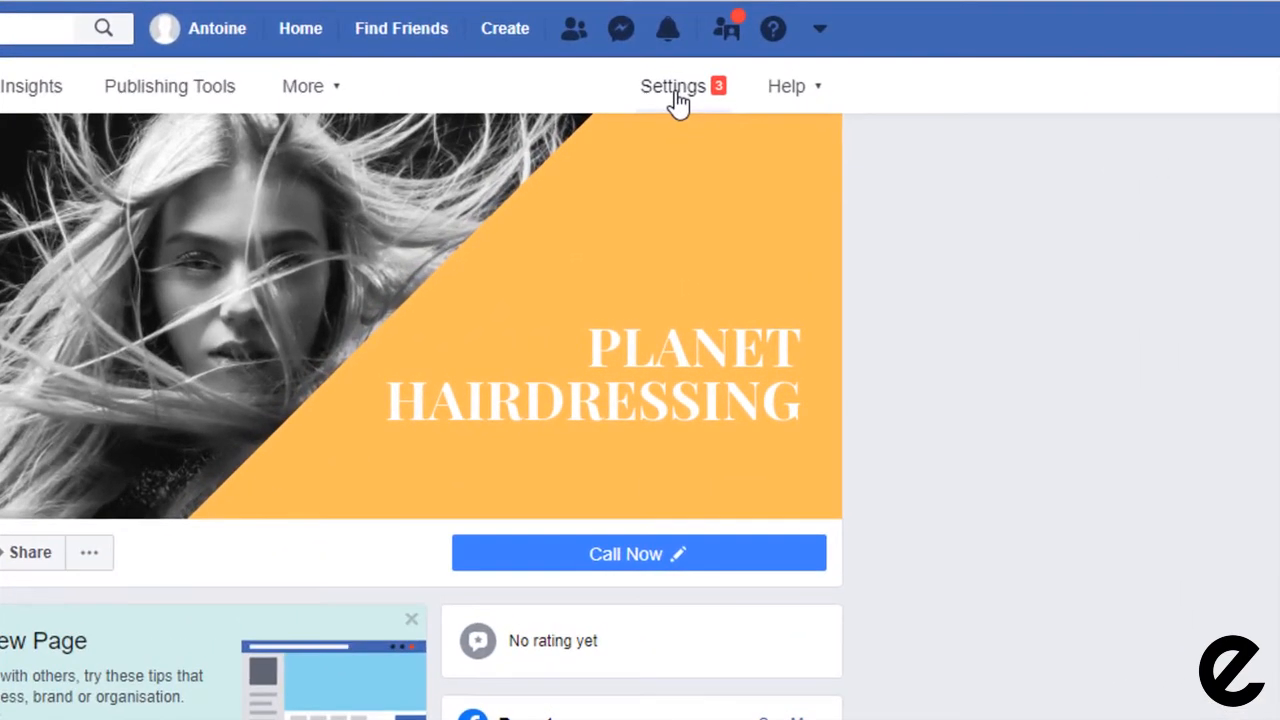
Step: In Templates and tabs, move the Offers tab up to sit directly below Home
{"action": "left_click", "coordinate": [921, 50]}
{"action": "left_click", "coordinate": [306, 200]}
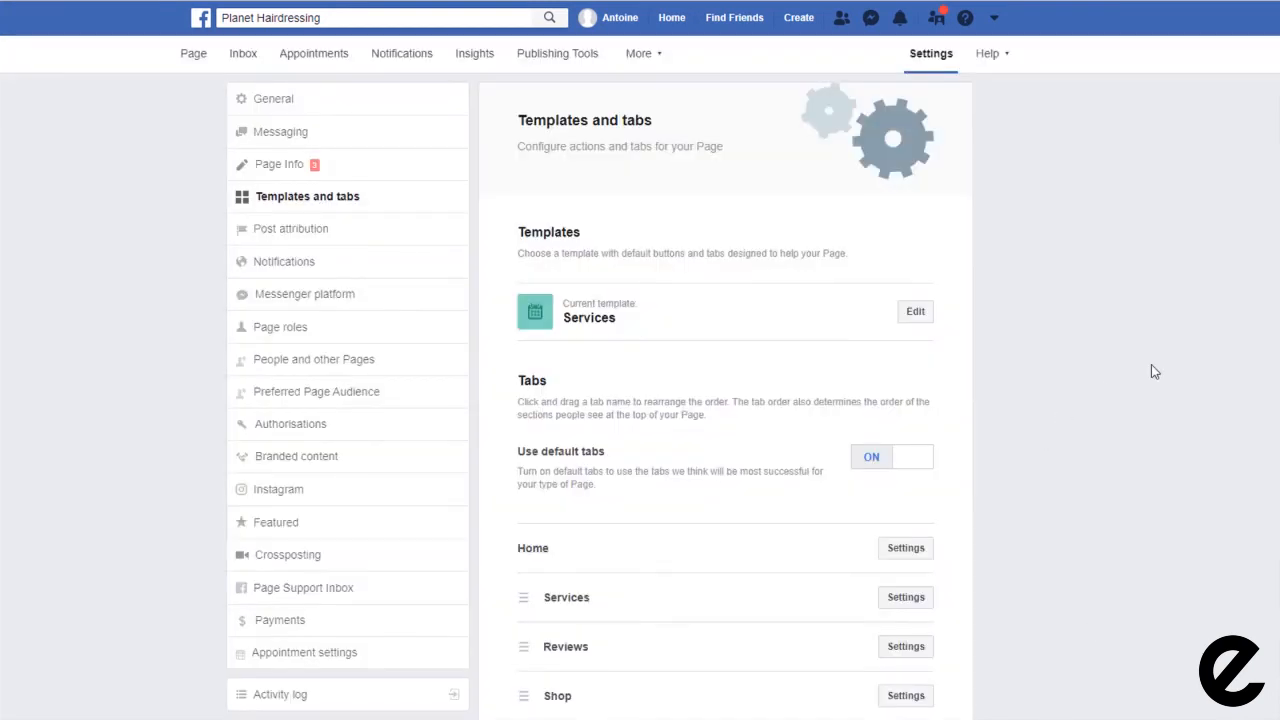
{"action": "scroll", "coordinate": [1151, 371], "scroll_direction": "down", "scroll_amount": 4}
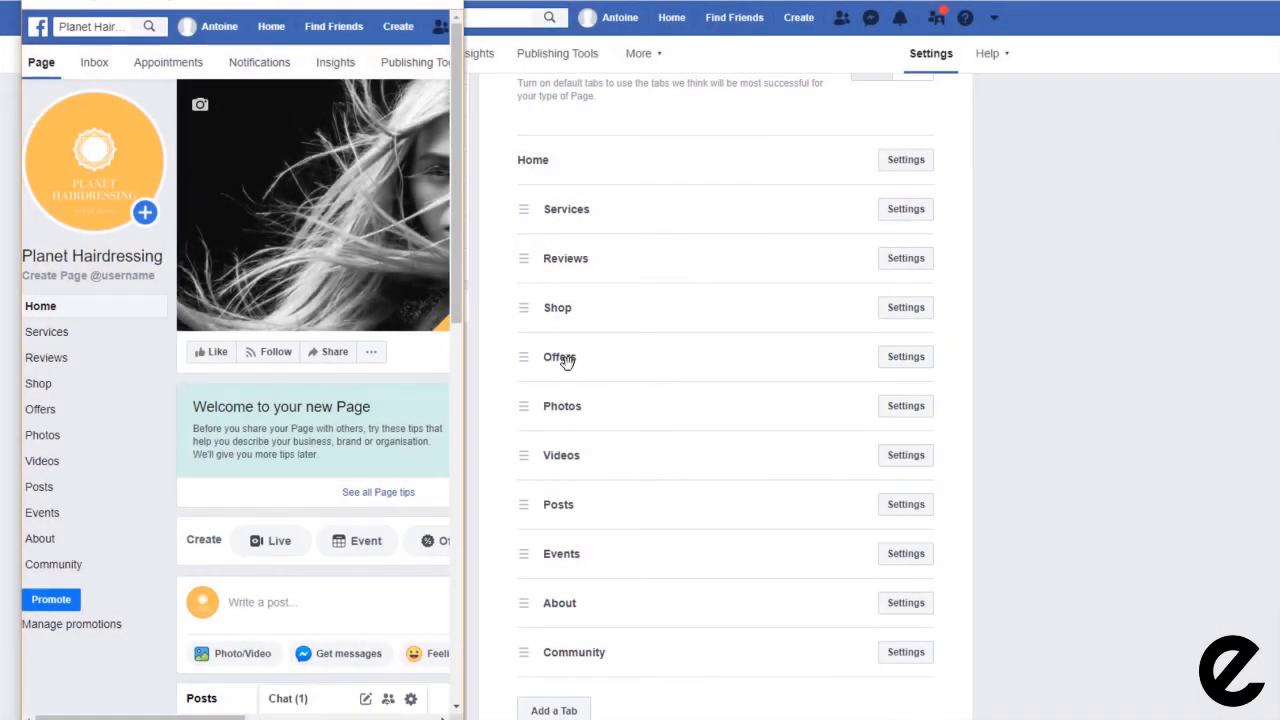
{"action": "left_click_drag", "start_coordinate": [566, 361], "coordinate": [563, 209]}
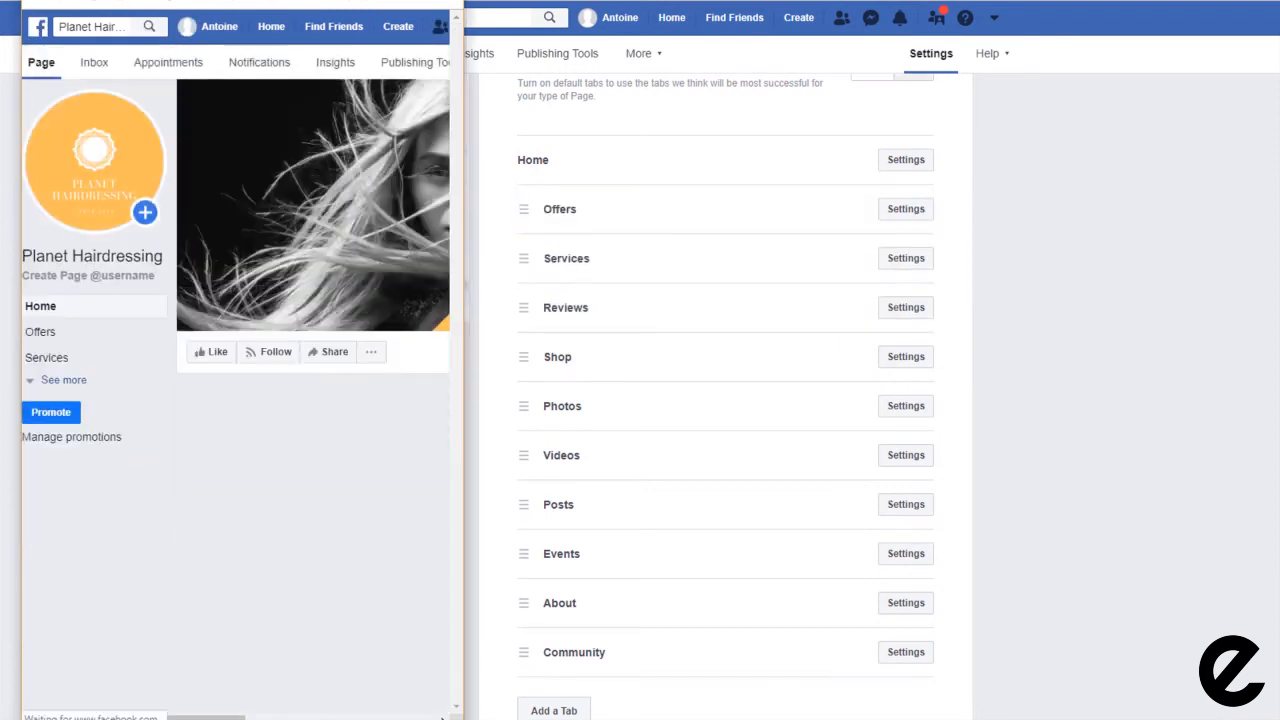
{"action": "left_click", "coordinate": [60, 380]}
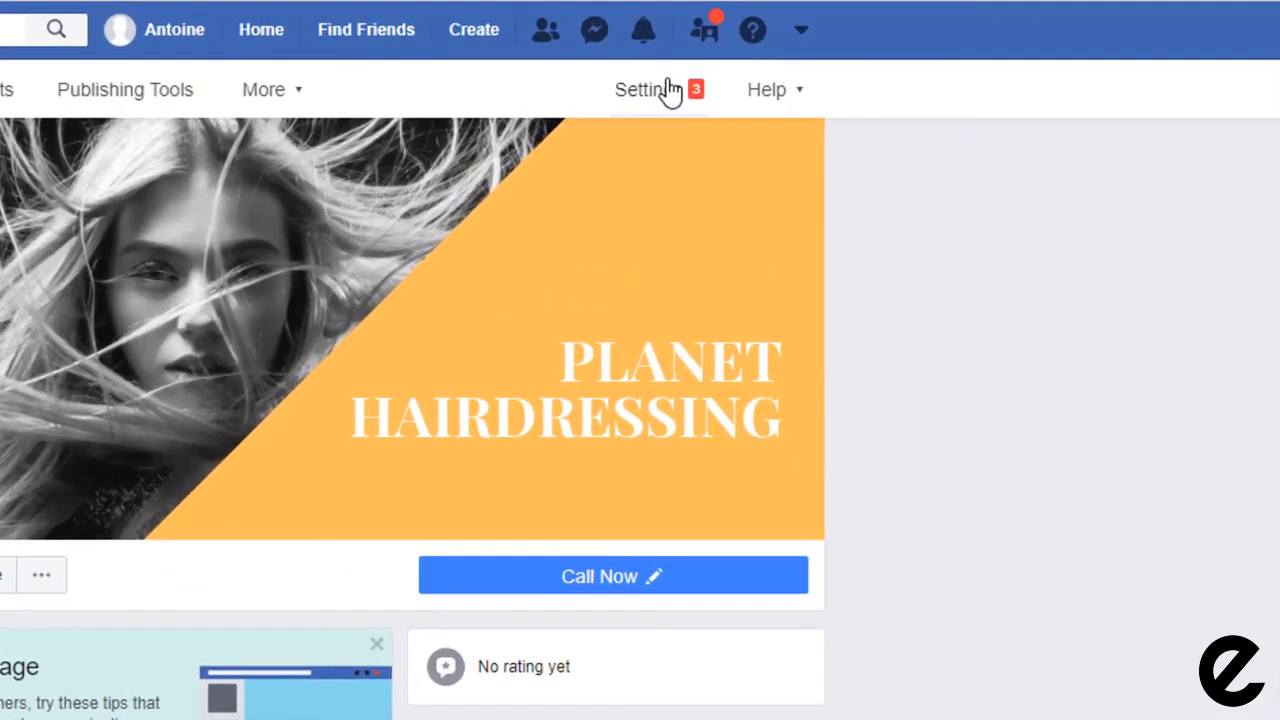
Step: Set Page visibility to Page published in General settings and save the change
{"action": "left_click", "coordinate": [920, 50]}
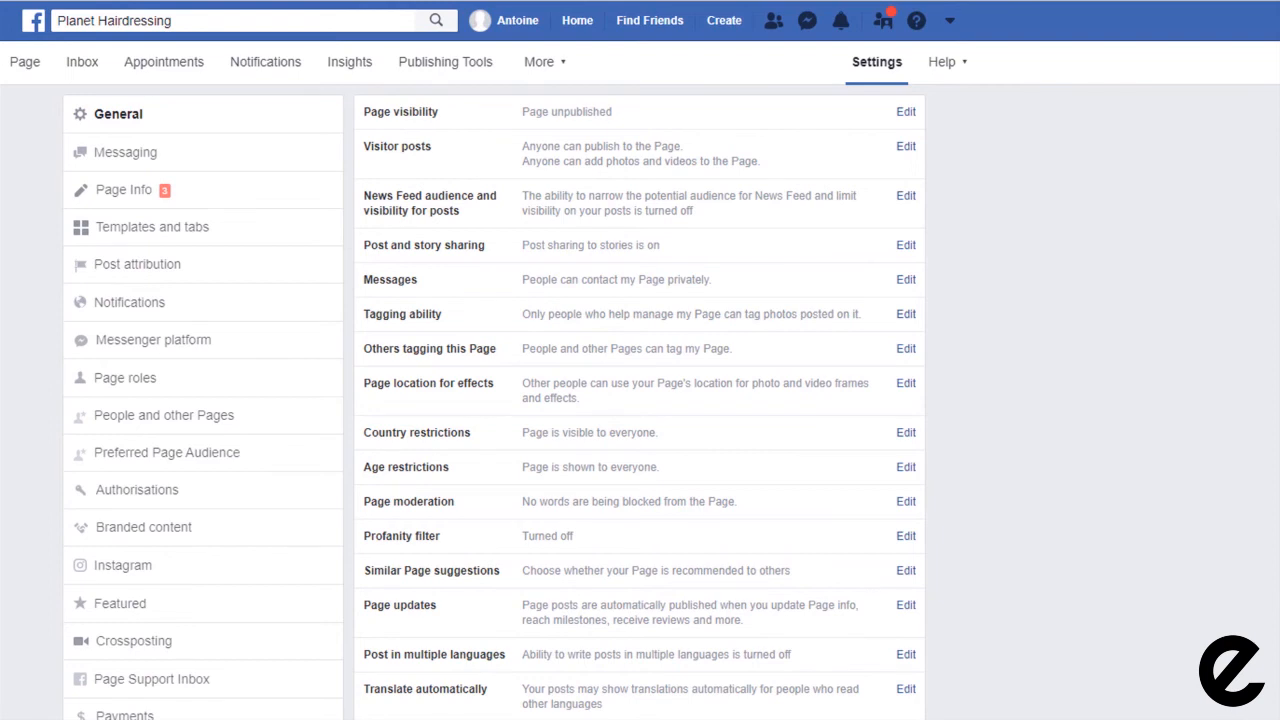
{"action": "left_click", "coordinate": [906, 111]}
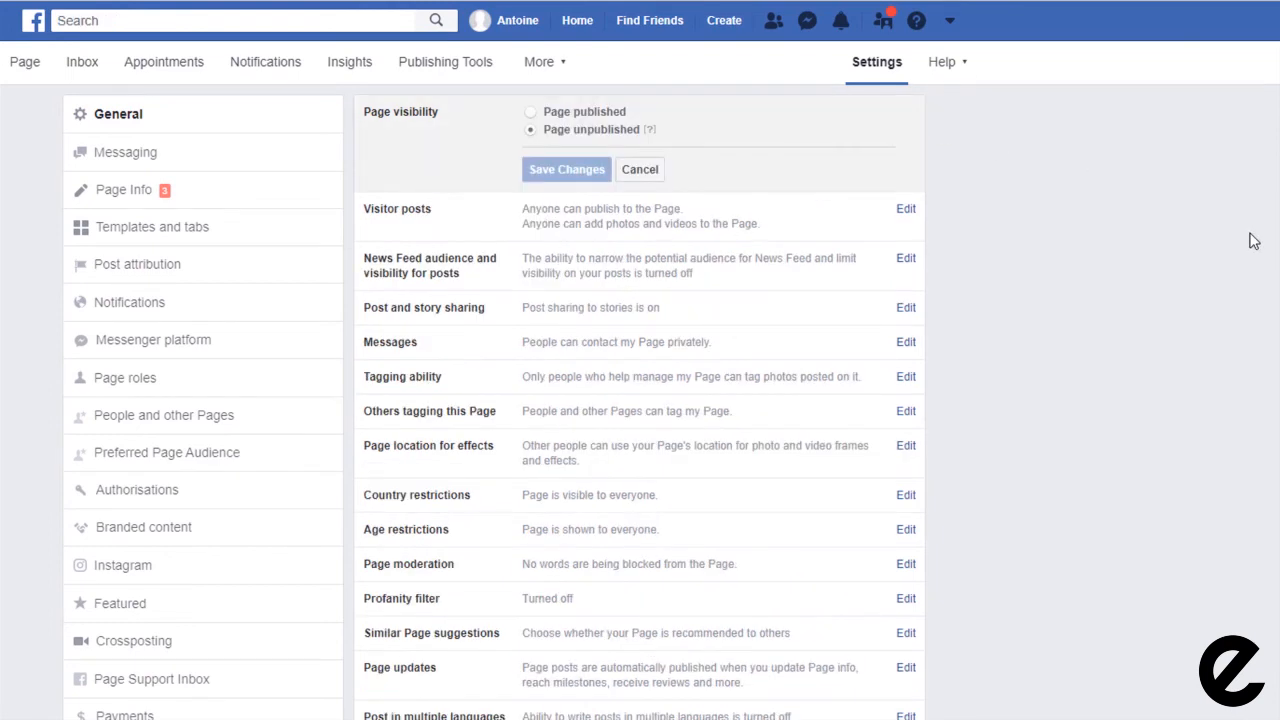
{"action": "left_click", "coordinate": [531, 112]}
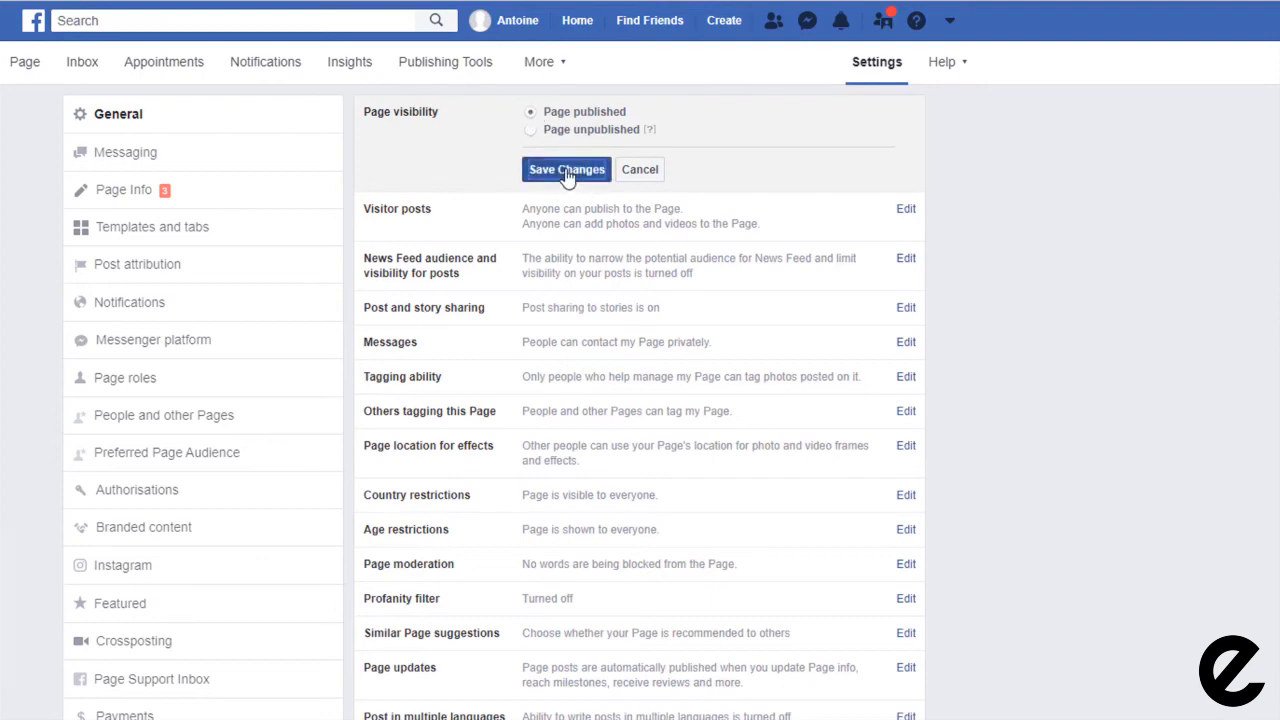
{"action": "left_click", "coordinate": [567, 172]}
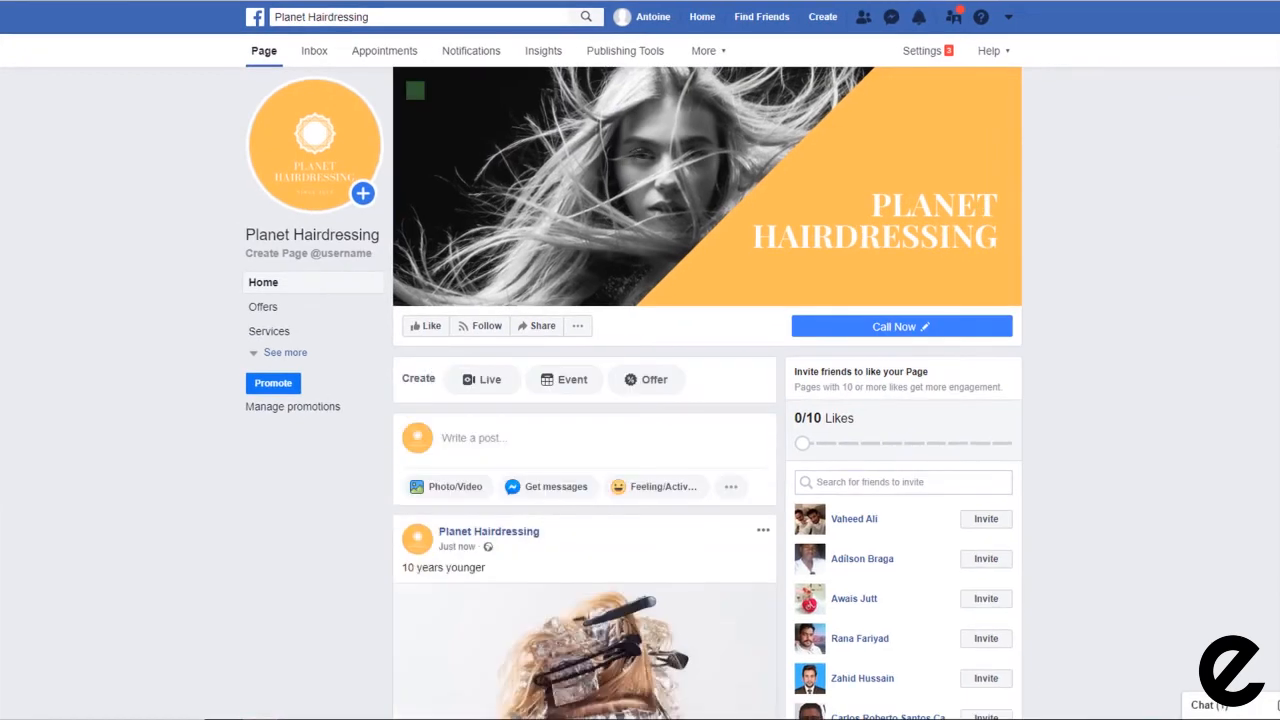
{"action": "scroll", "coordinate": [203, 186], "scroll_direction": "down", "scroll_amount": 3}
{"action": "scroll", "coordinate": [707, 400], "scroll_direction": "down", "scroll_amount": 4}
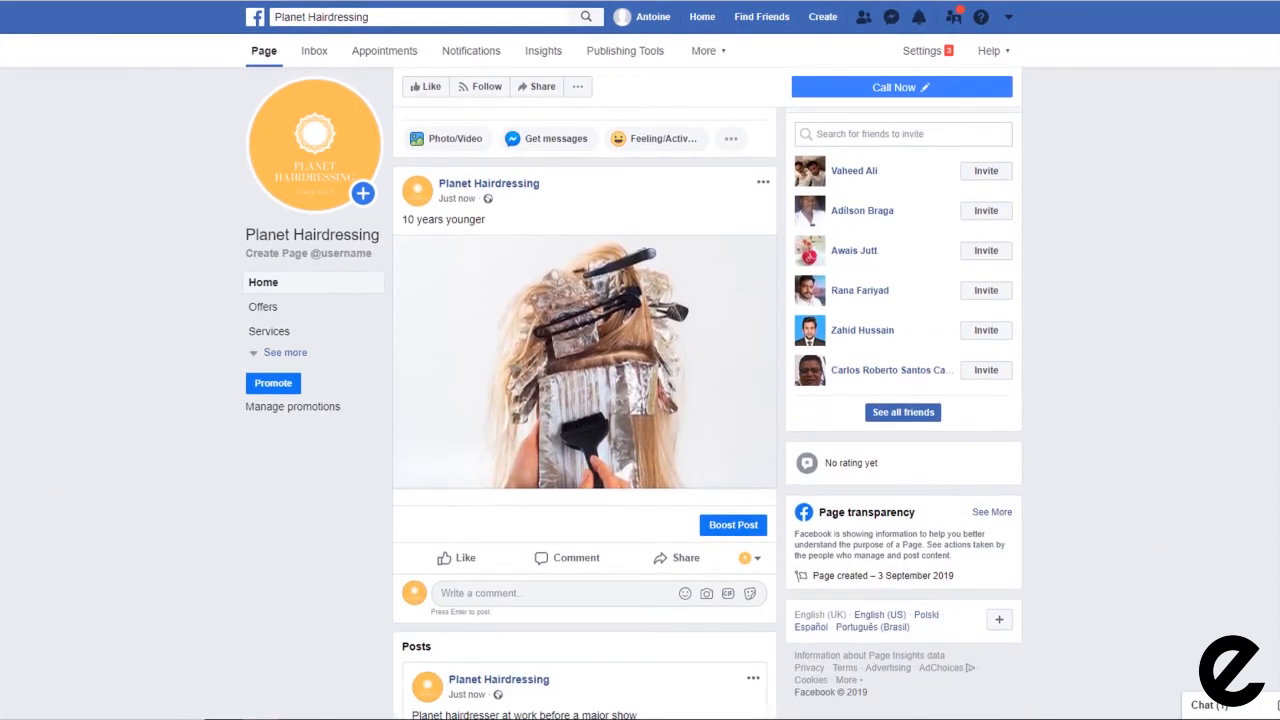
{"action": "scroll", "coordinate": [585, 400], "scroll_direction": "down", "scroll_amount": 3}
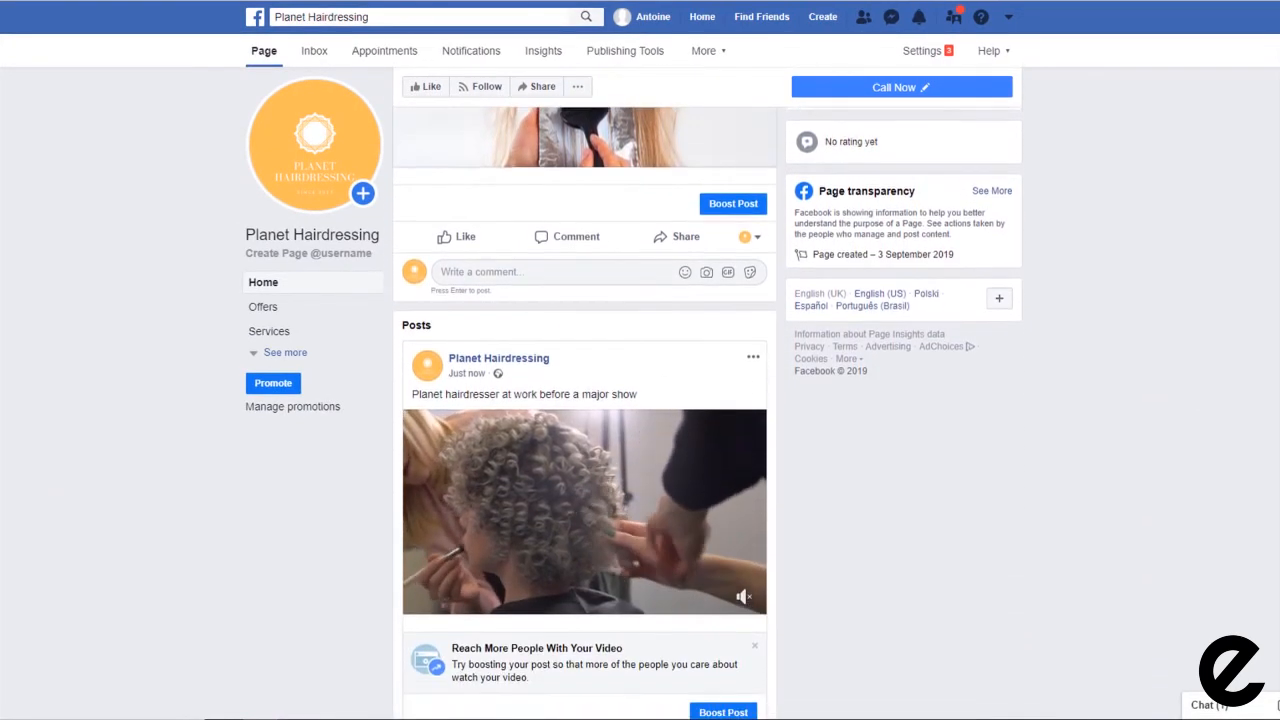
{"action": "scroll", "coordinate": [585, 400], "scroll_direction": "down", "scroll_amount": 3}
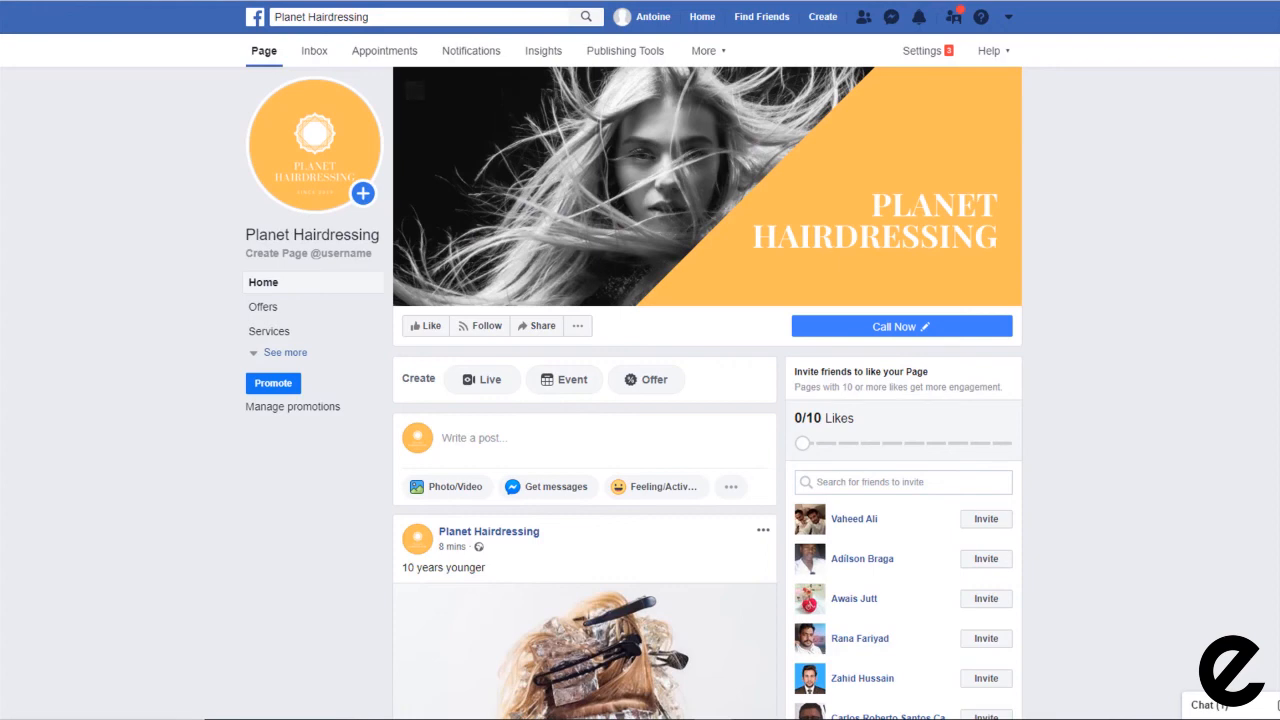
{"action": "scroll", "coordinate": [640, 400], "scroll_direction": "down", "scroll_amount": 2}
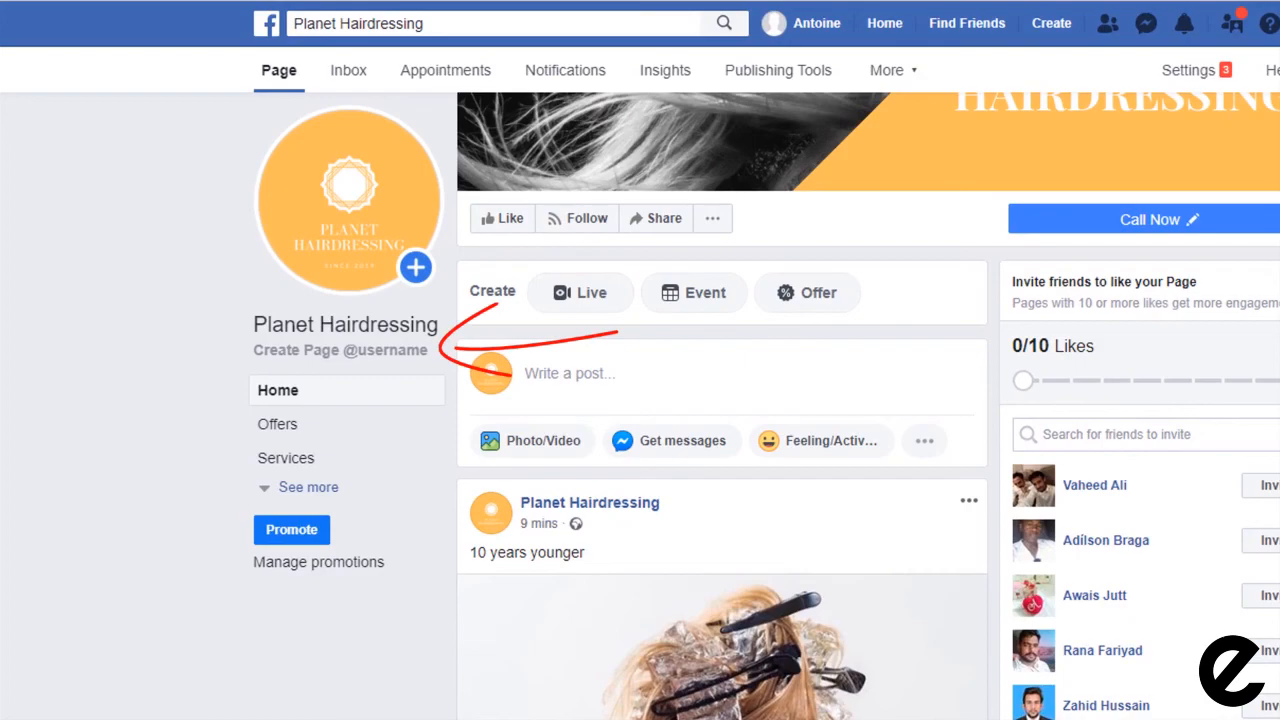
{"action": "left_click", "coordinate": [297, 355]}
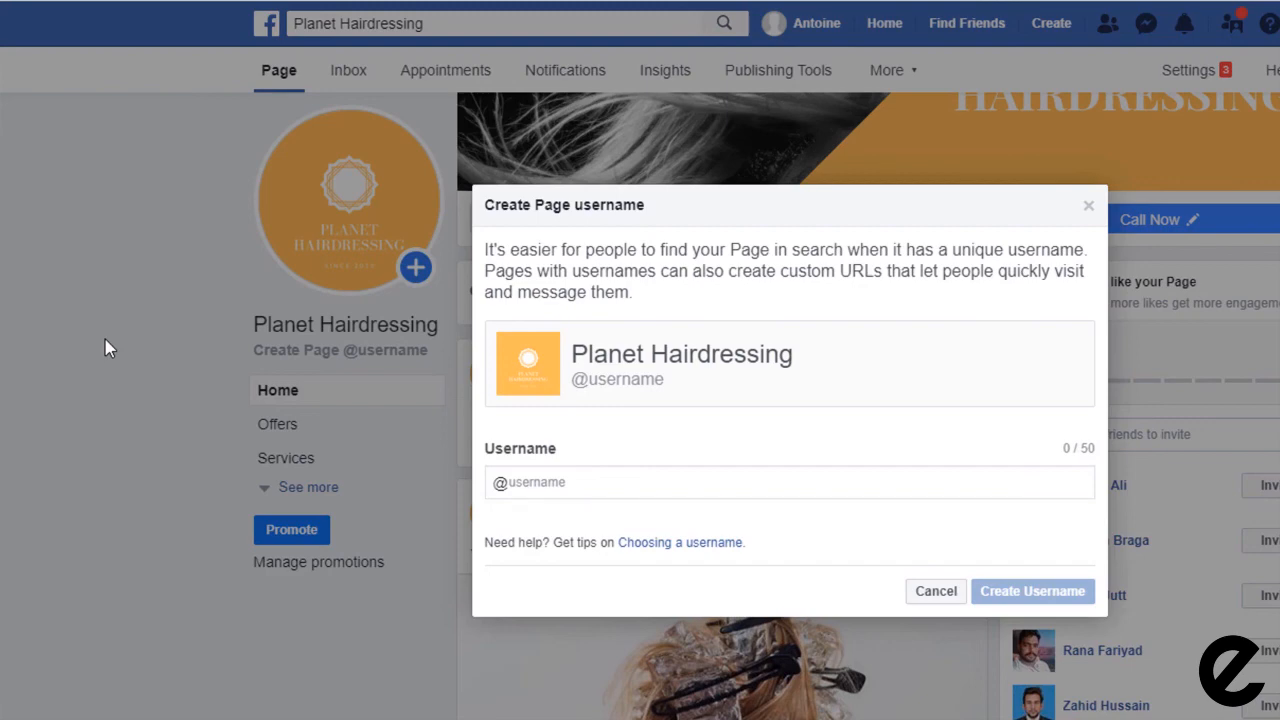
{"action": "left_click", "coordinate": [546, 484]}
{"action": "type", "text": "plane"}
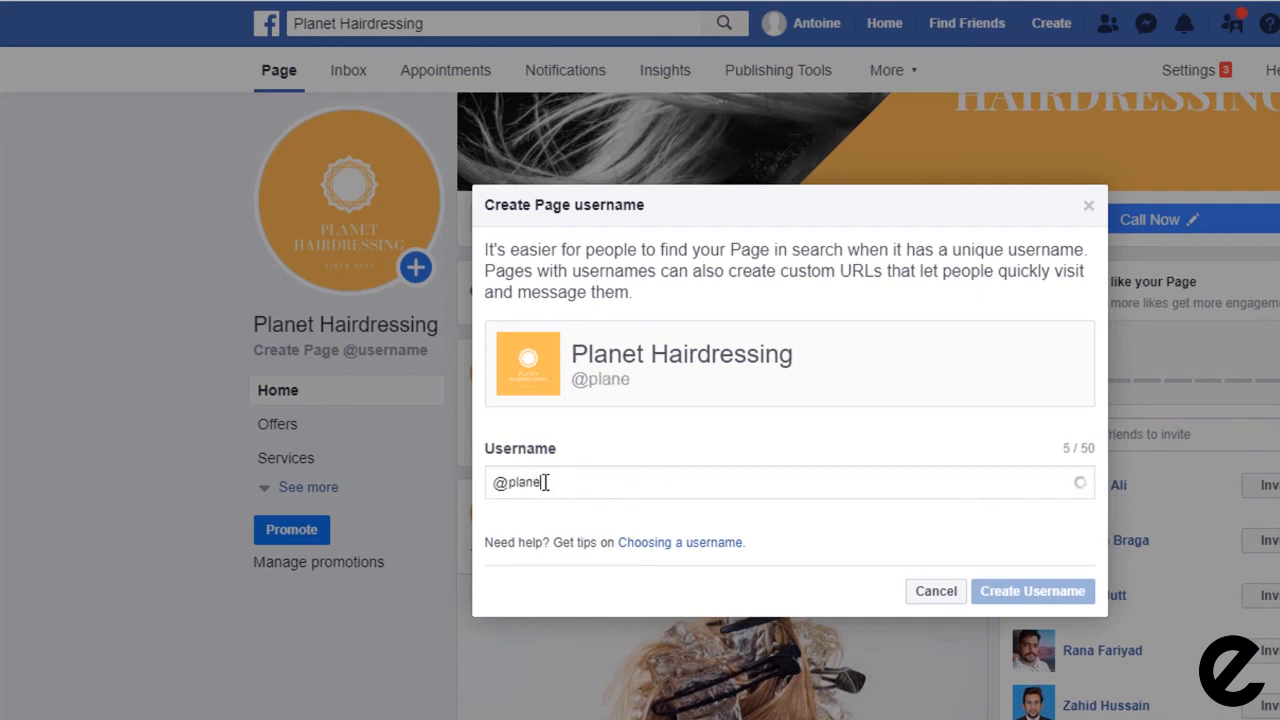
{"action": "type", "text": "thairdressing"}
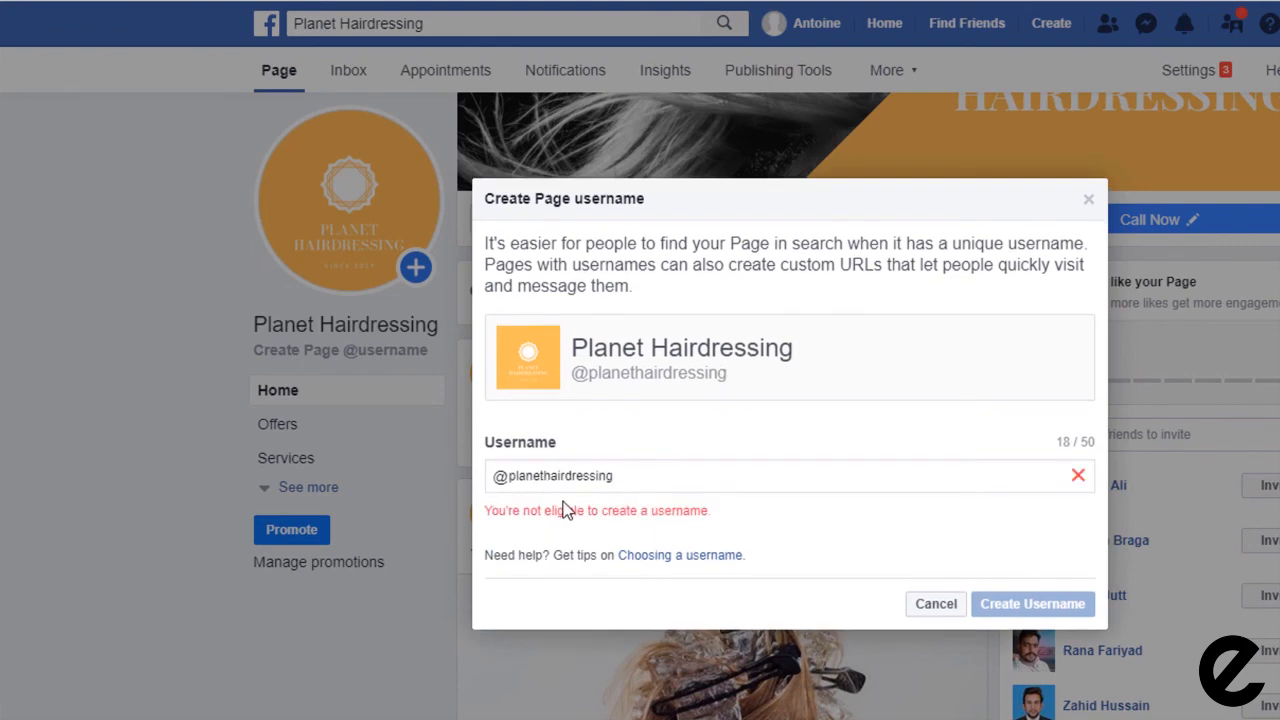